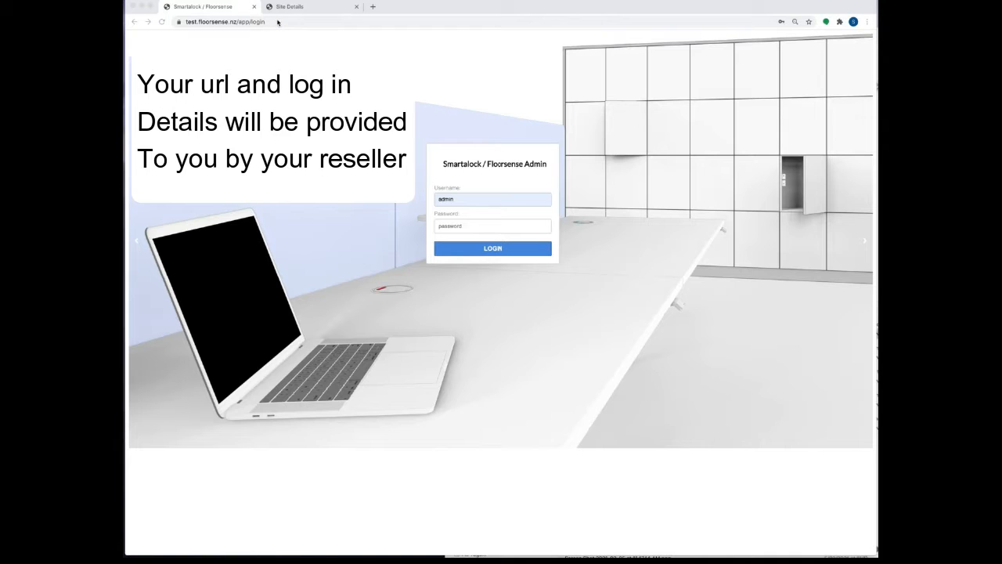
Step: Sign in with the account password, dismiss Chrome's prompt, and open the buildings-and-floors list
click(479, 227)
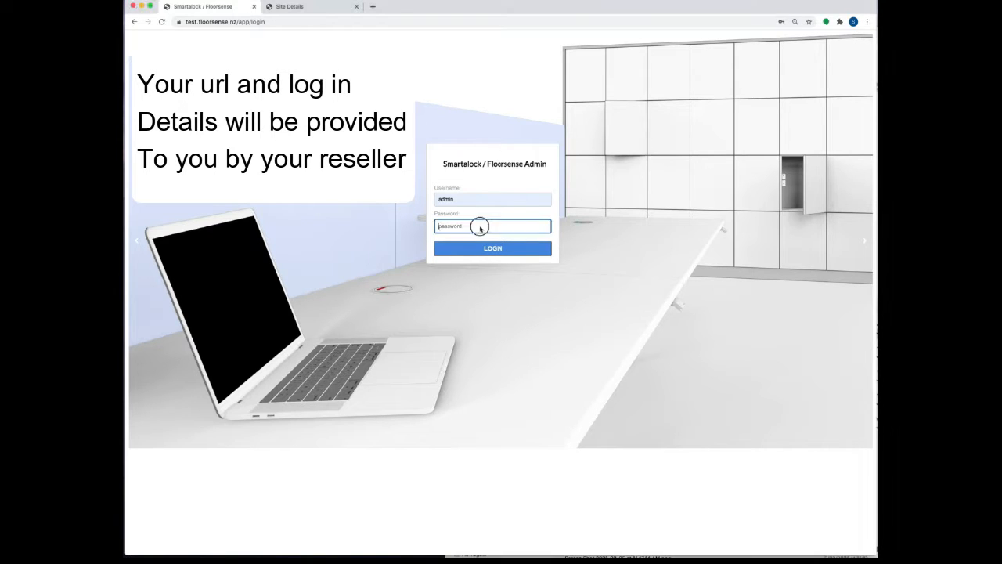
text(•••••)
click(487, 251)
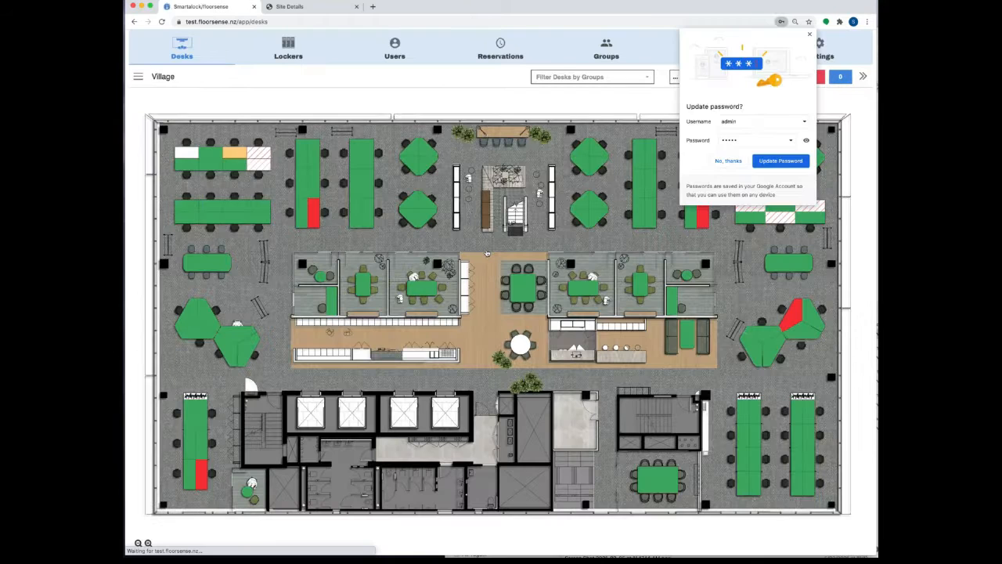
click(514, 146)
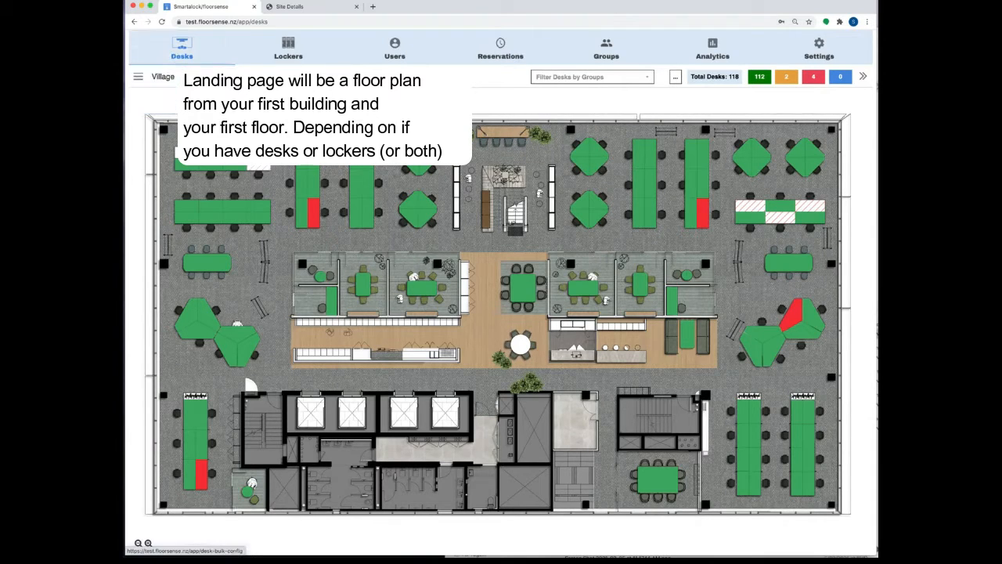
mouse_move(189, 57)
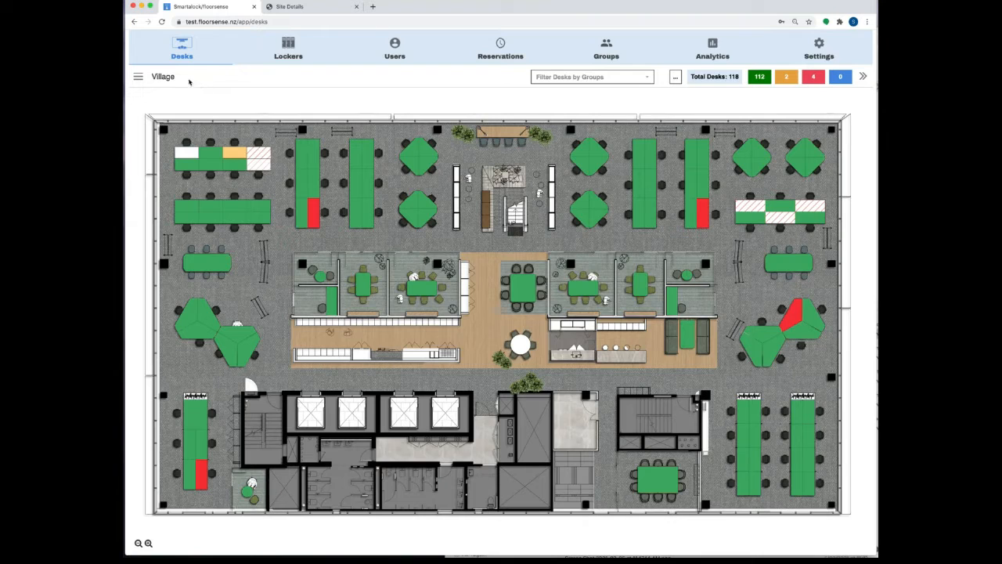
click(139, 79)
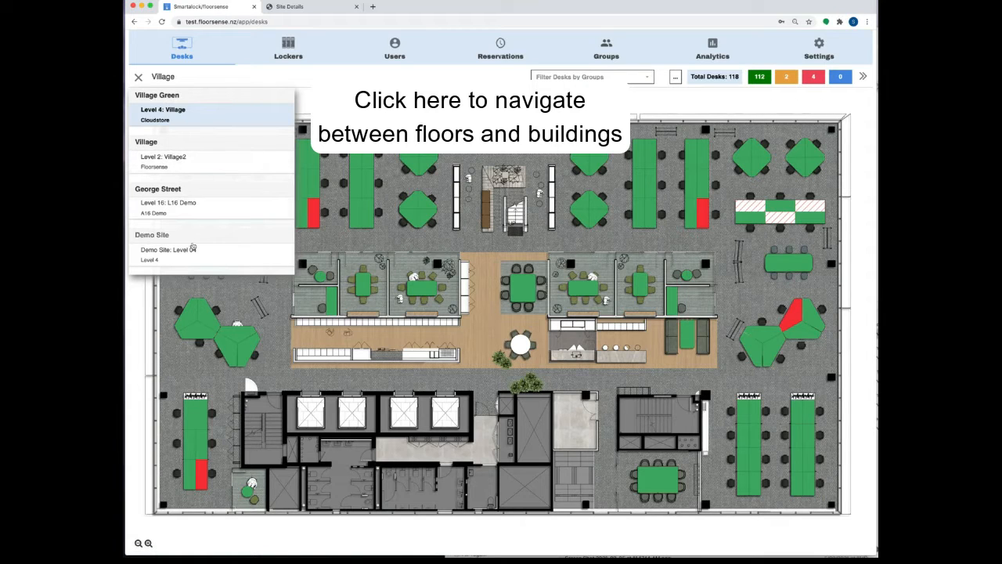
Step: Switch to the L16 Demo floor, try five group filters, then deselect all to show 183 desks
click(171, 204)
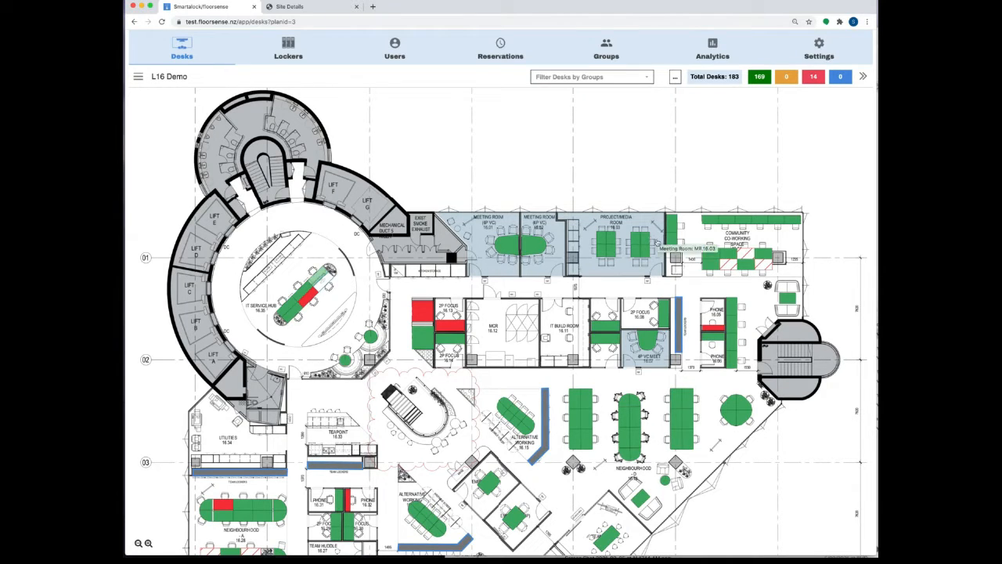
click(592, 77)
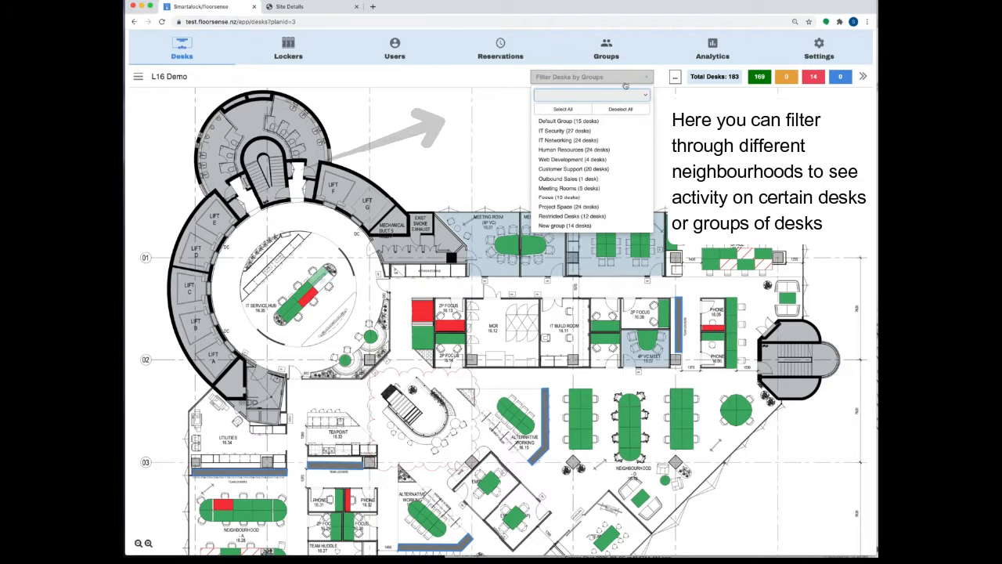
click(558, 131)
click(558, 140)
click(555, 149)
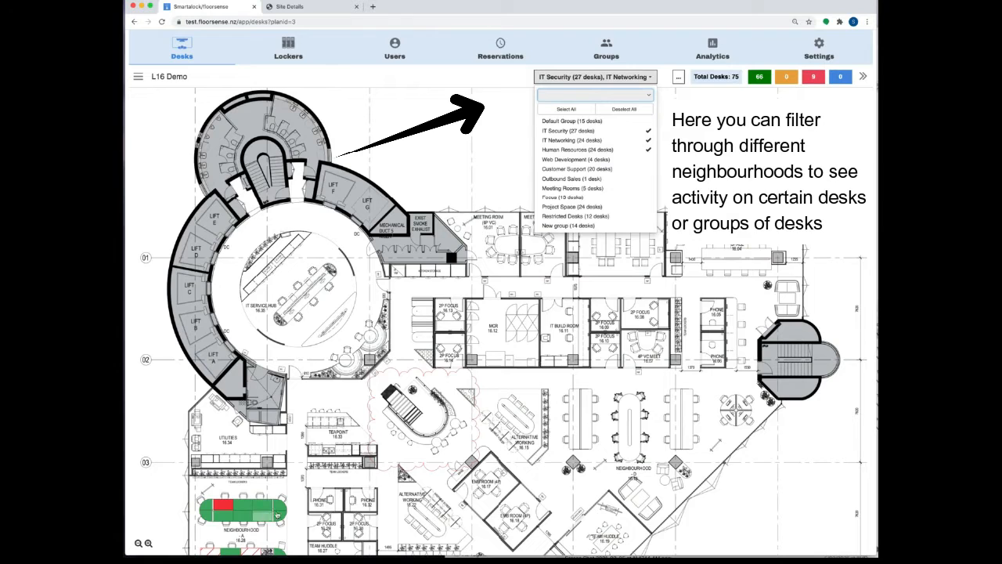
click(613, 159)
click(610, 169)
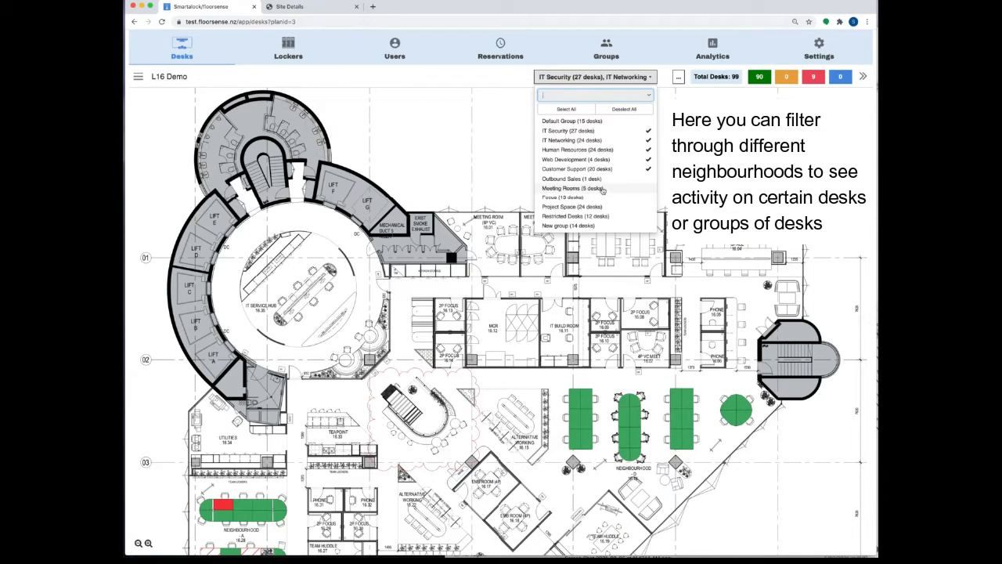
click(630, 112)
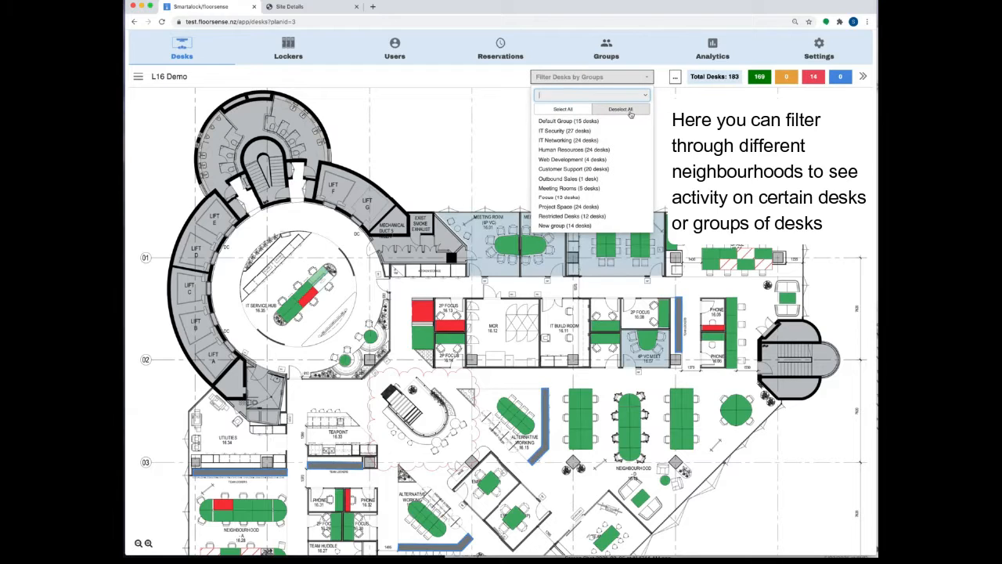
click(682, 114)
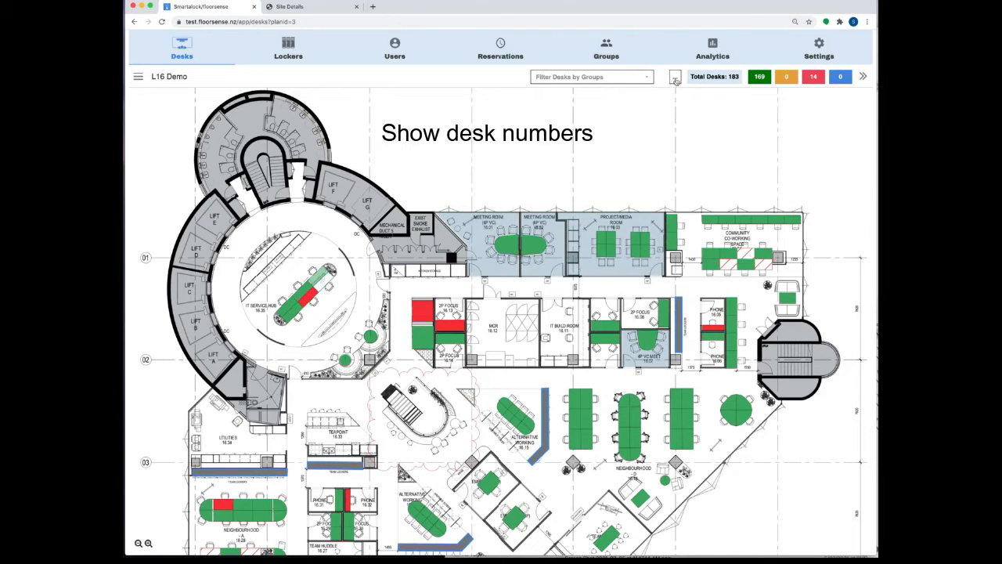
click(675, 78)
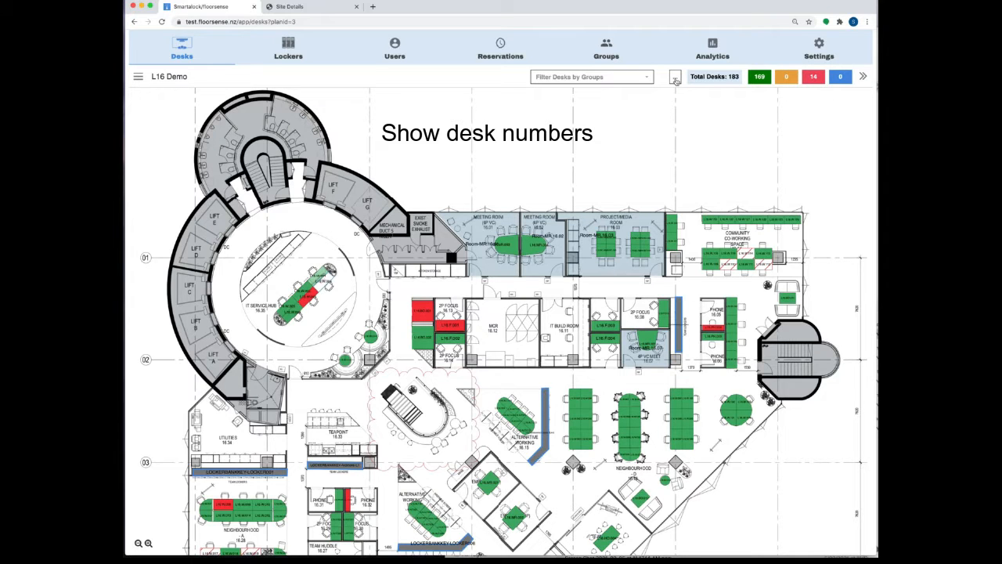
click(148, 543)
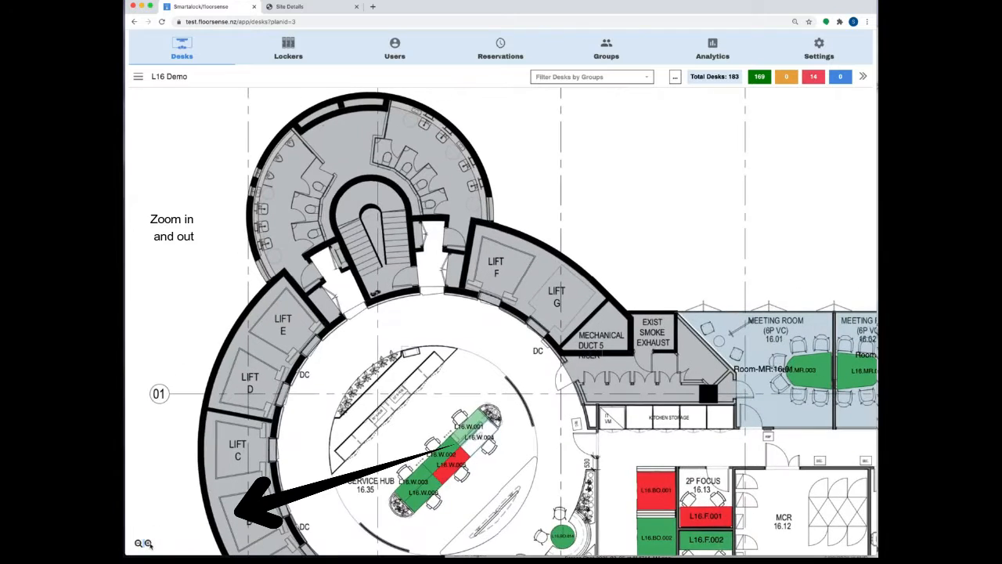
scroll(148, 544, down, 5)
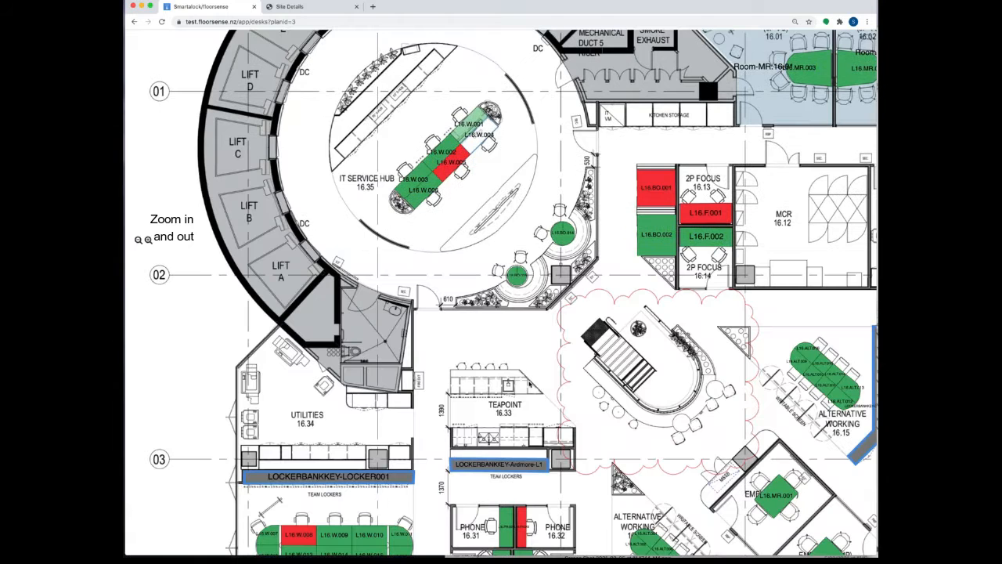
scroll(529, 383, up, 5)
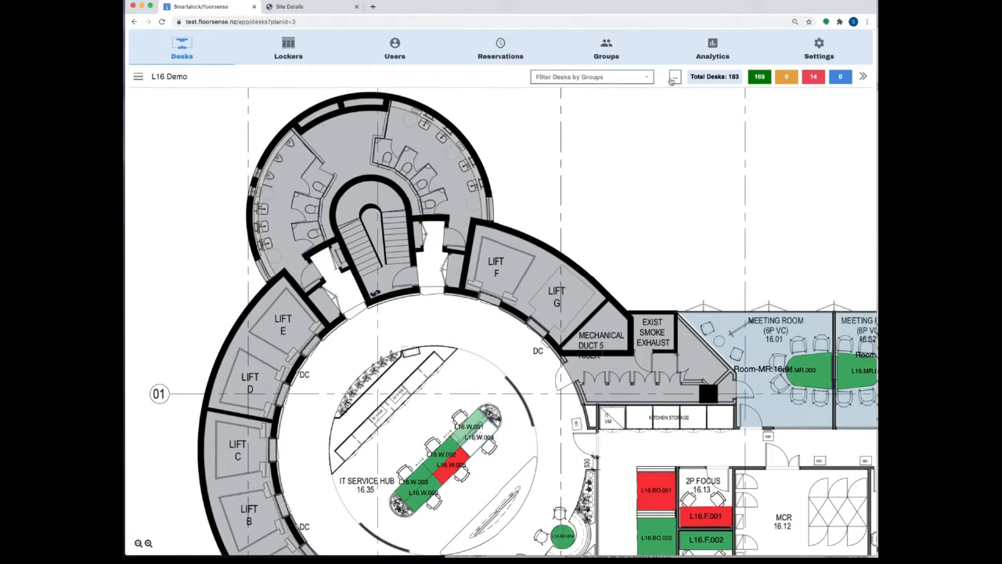
click(673, 78)
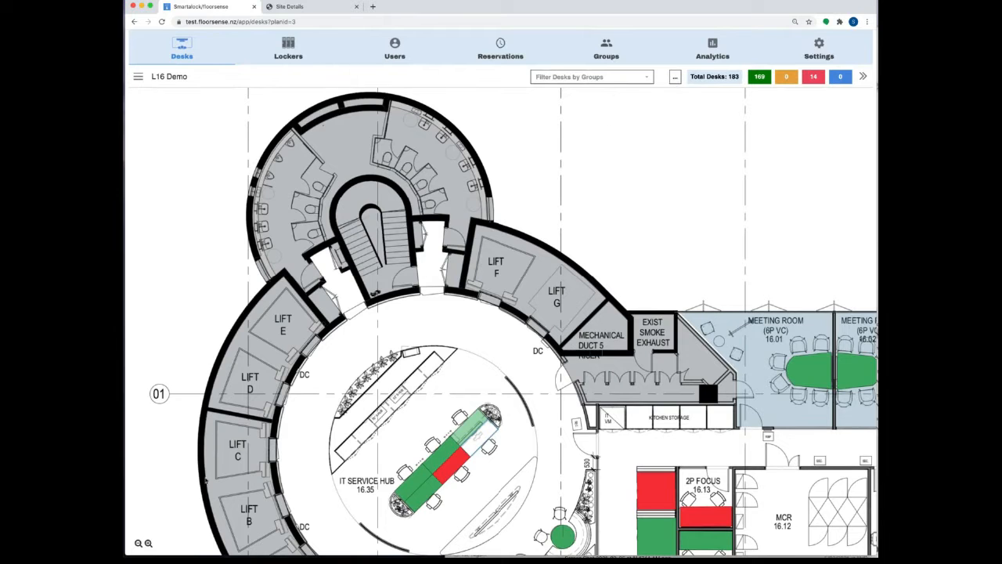
click(138, 544)
mouse_move(728, 66)
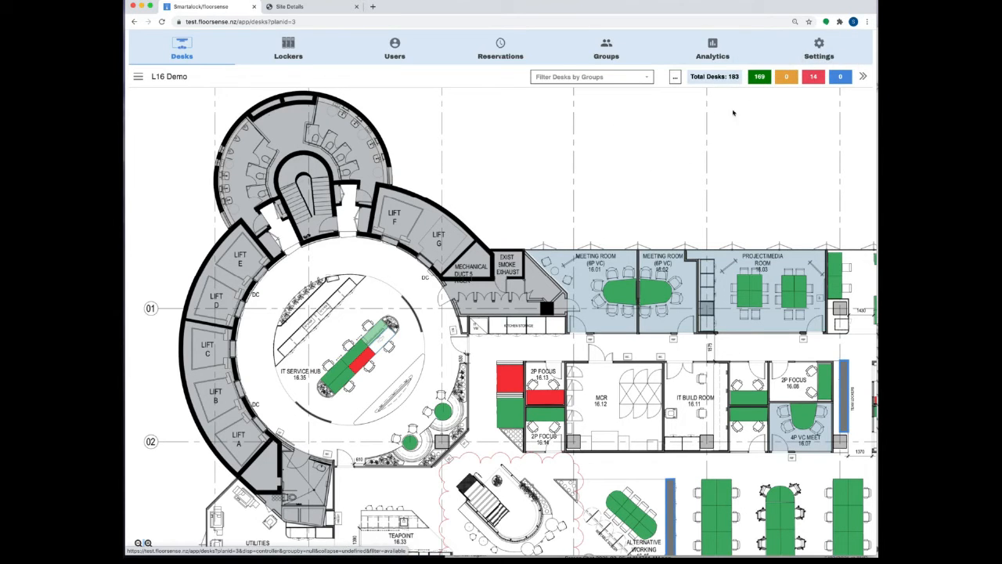
scroll(618, 221, down, 5)
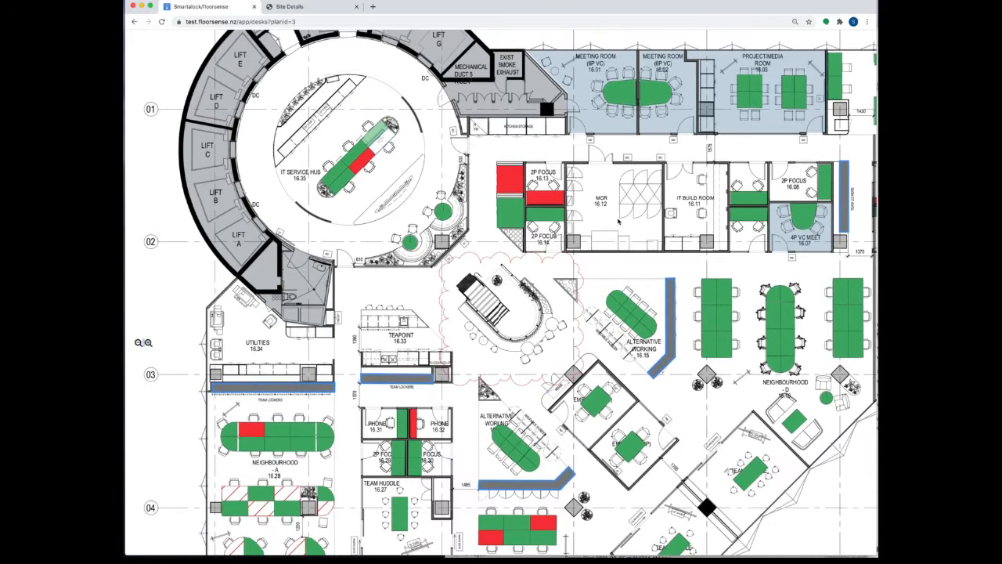
scroll(618, 222, down, 1)
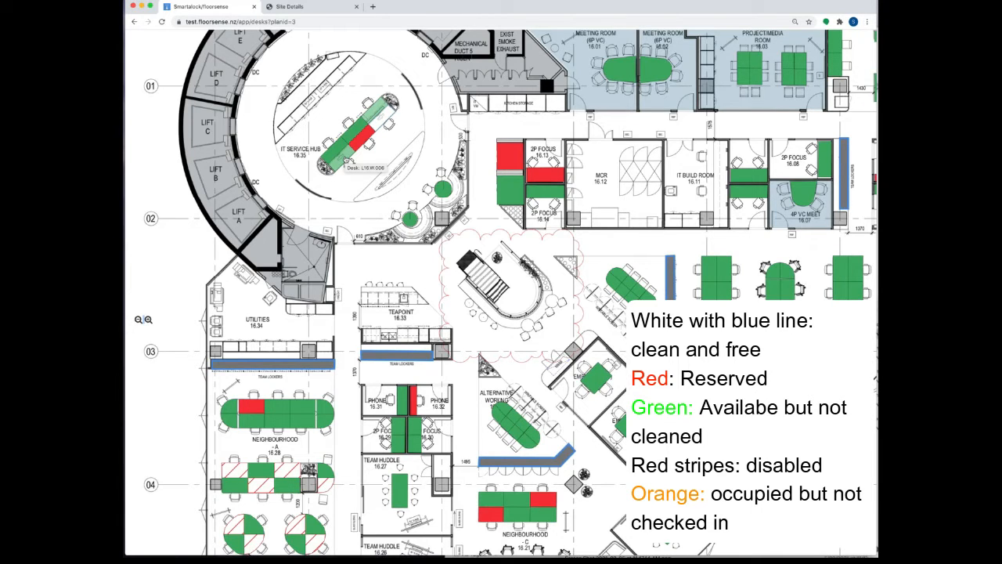
scroll(347, 160, down, 3)
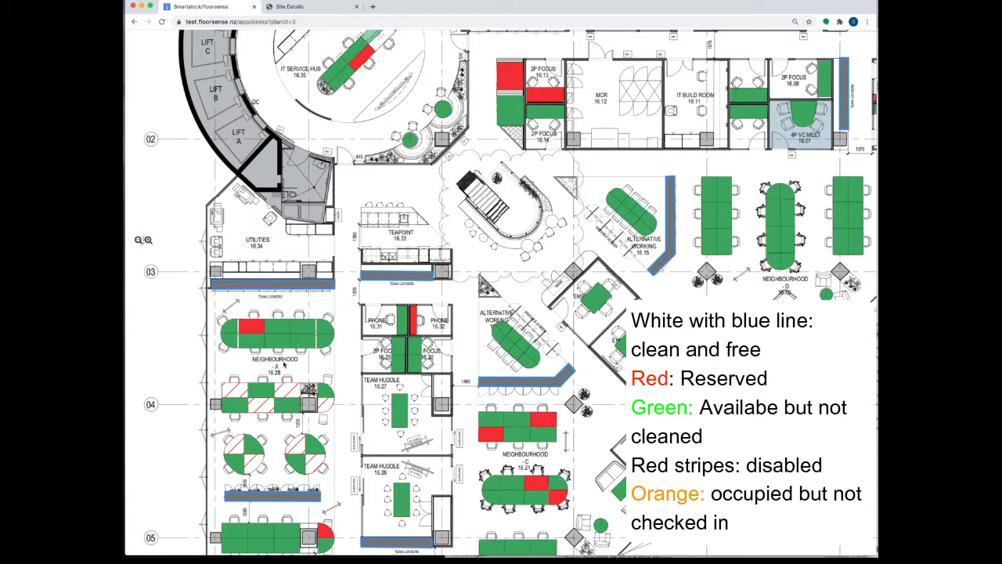
scroll(284, 365, up, 10)
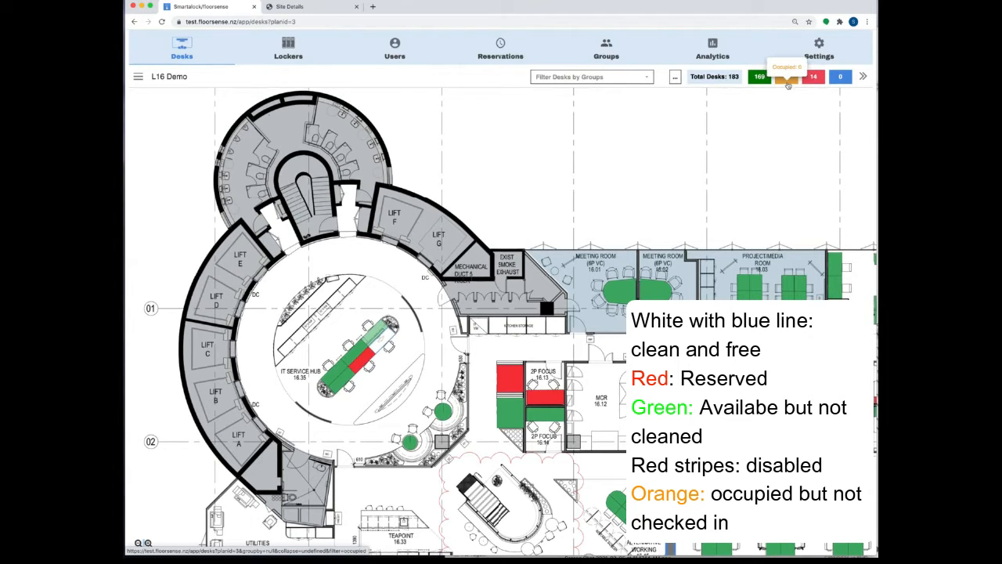
scroll(766, 108, down, 1)
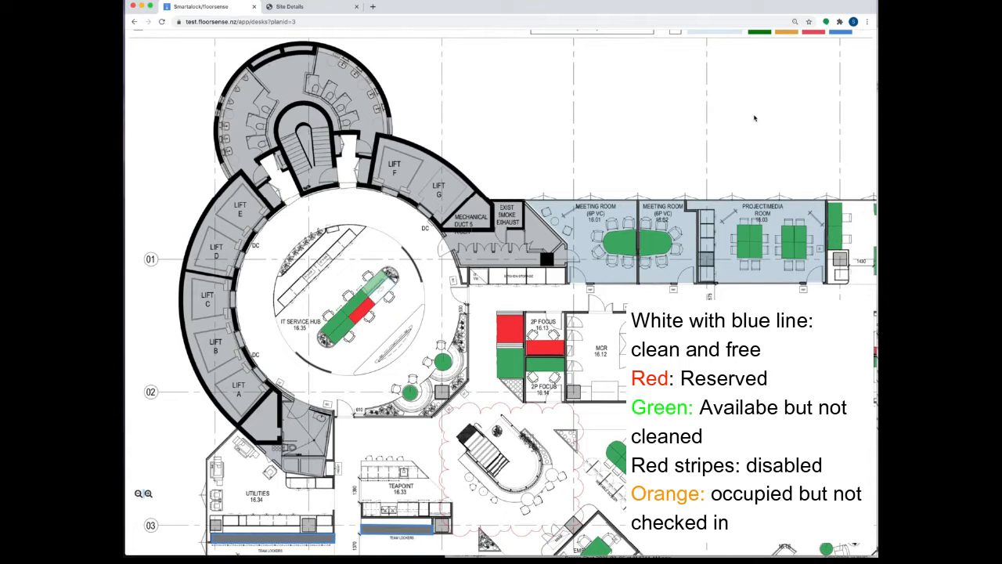
scroll(754, 117, down, 4)
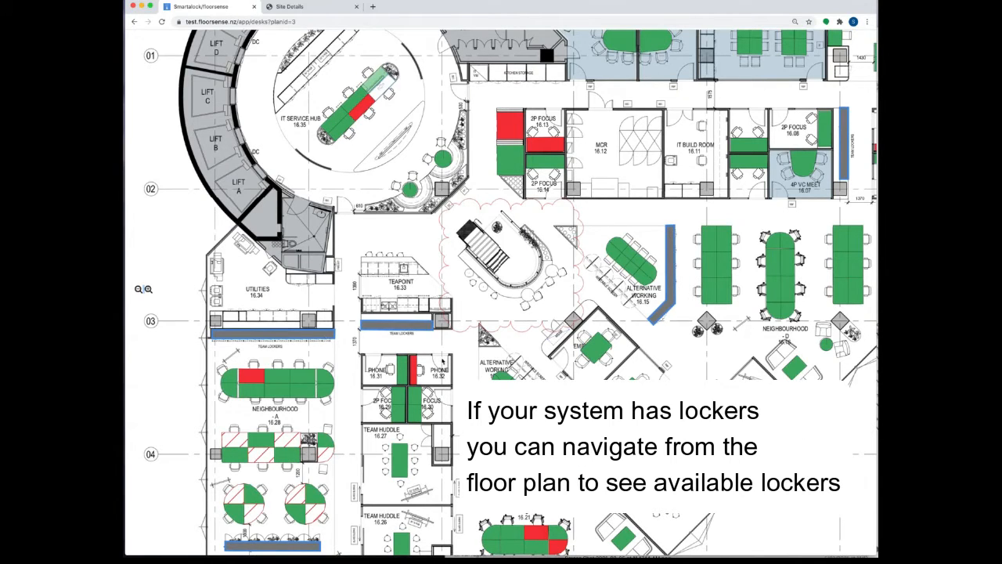
Step: Open the team lockers from the plan, then return to the Level 16 L16 Demo desk plan
click(401, 329)
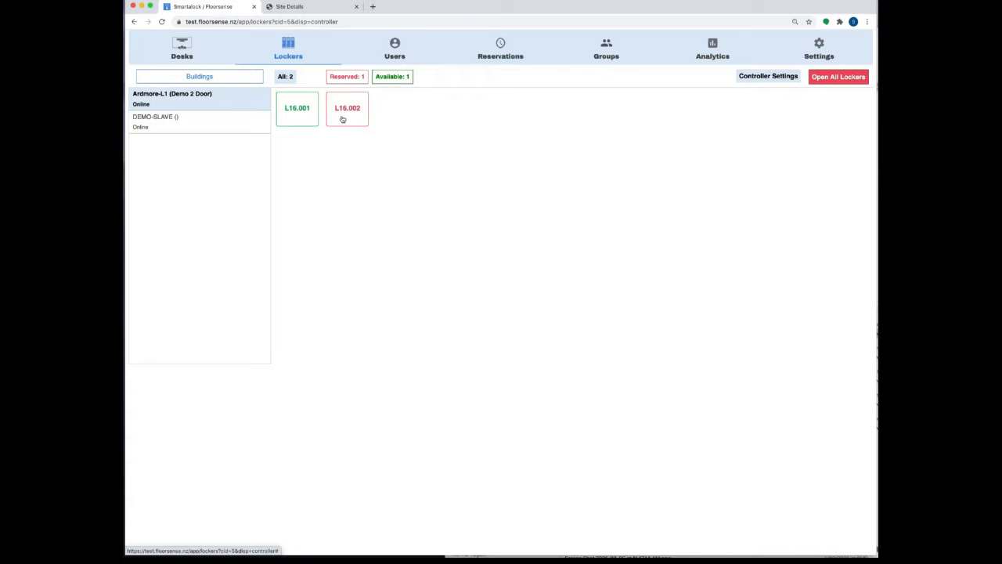
click(182, 49)
click(139, 77)
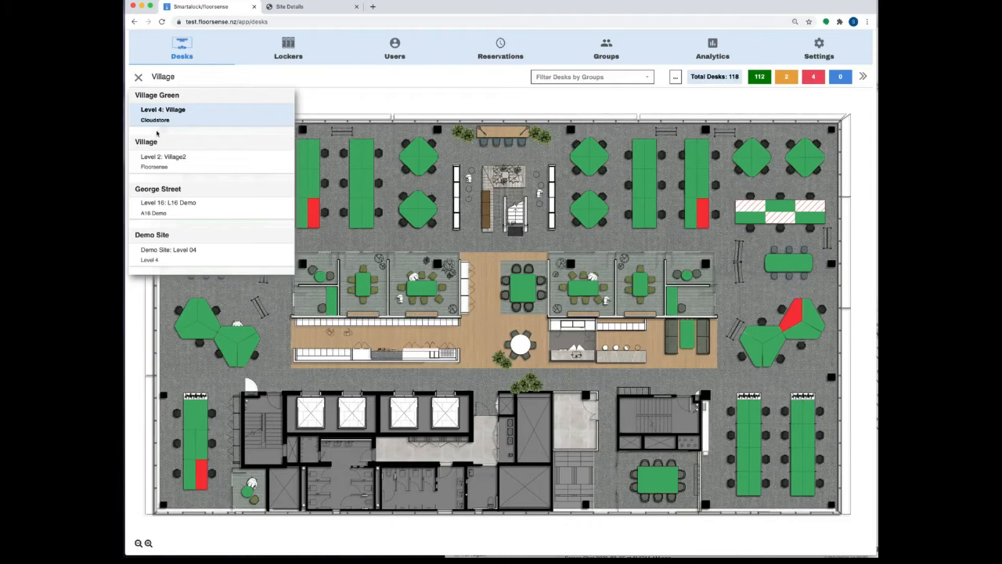
click(174, 211)
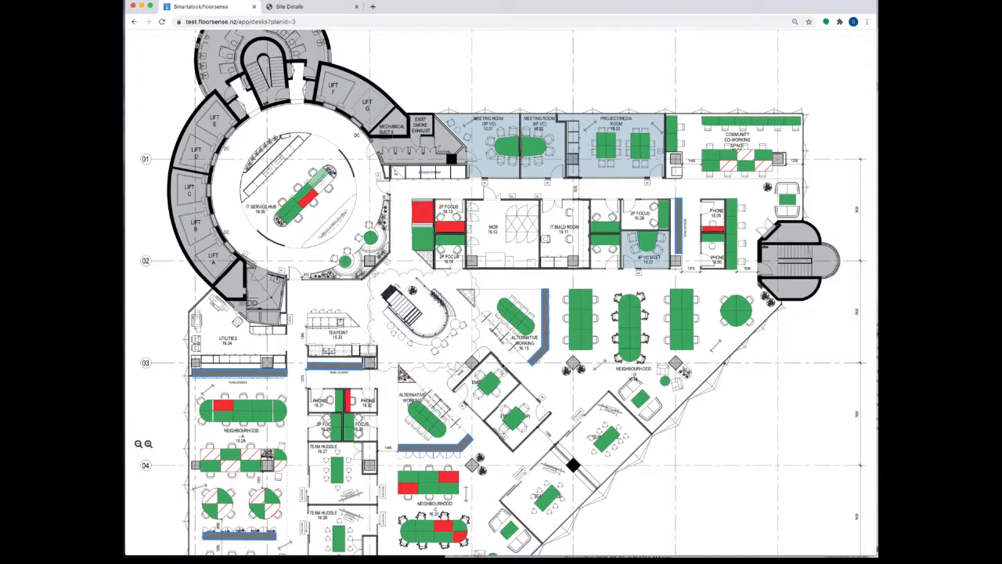
Step: Open the linked locker bank, view lockers L-02 and L-03, then return to the desk plan
click(542, 355)
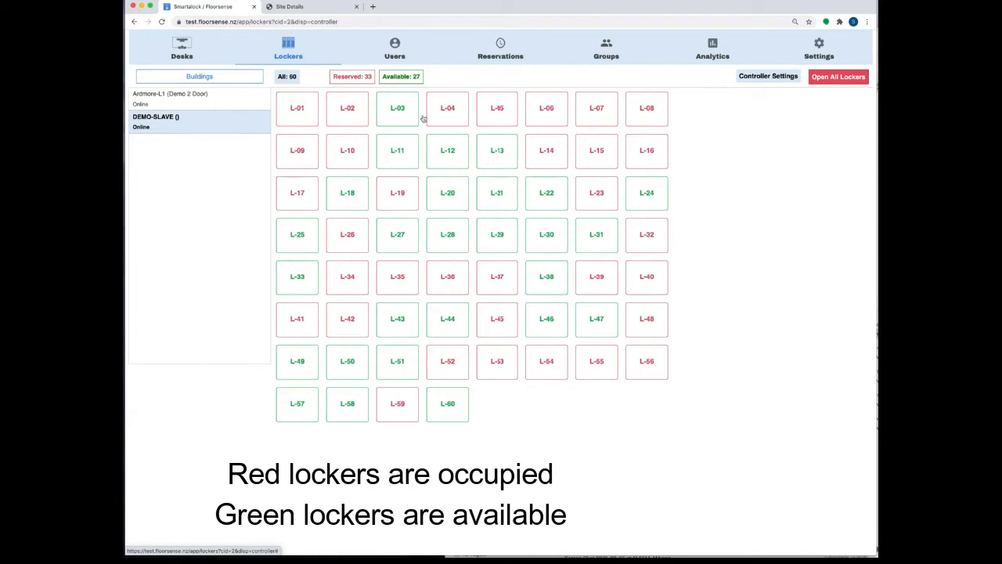
click(355, 111)
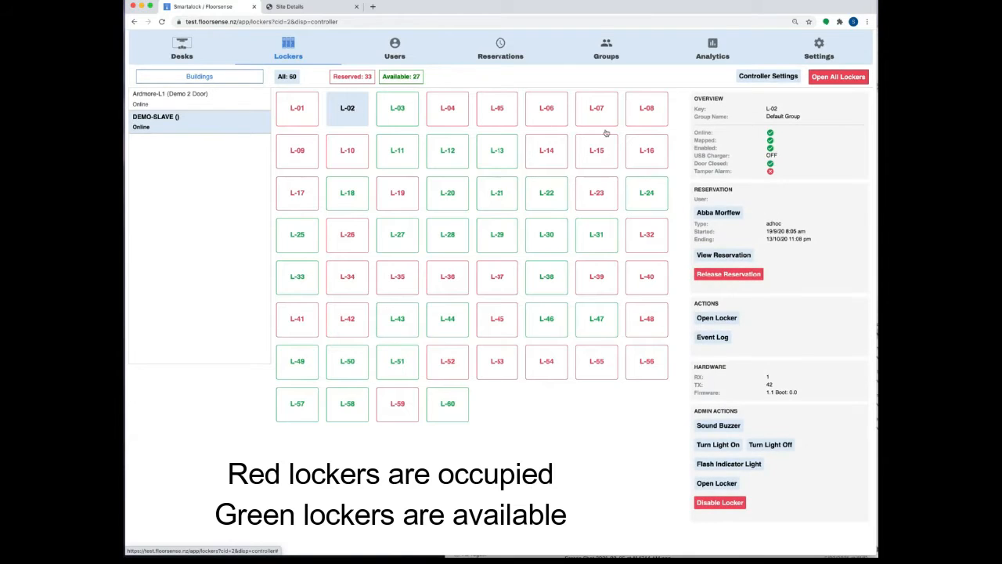
click(391, 109)
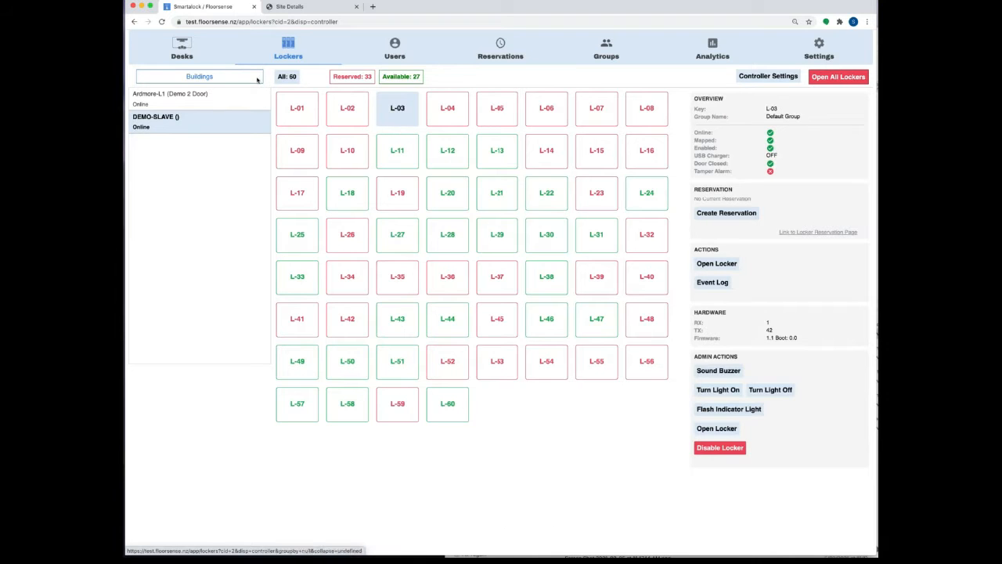
click(180, 49)
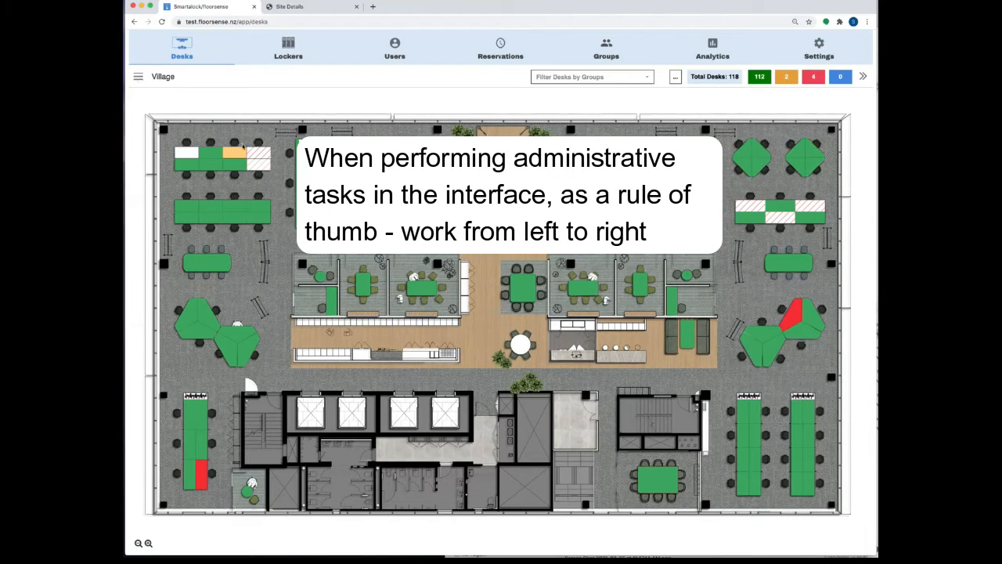
Step: Show desk L4.W.019's details with the site list closed, reviewing its Event Log and Admin Actions
click(138, 76)
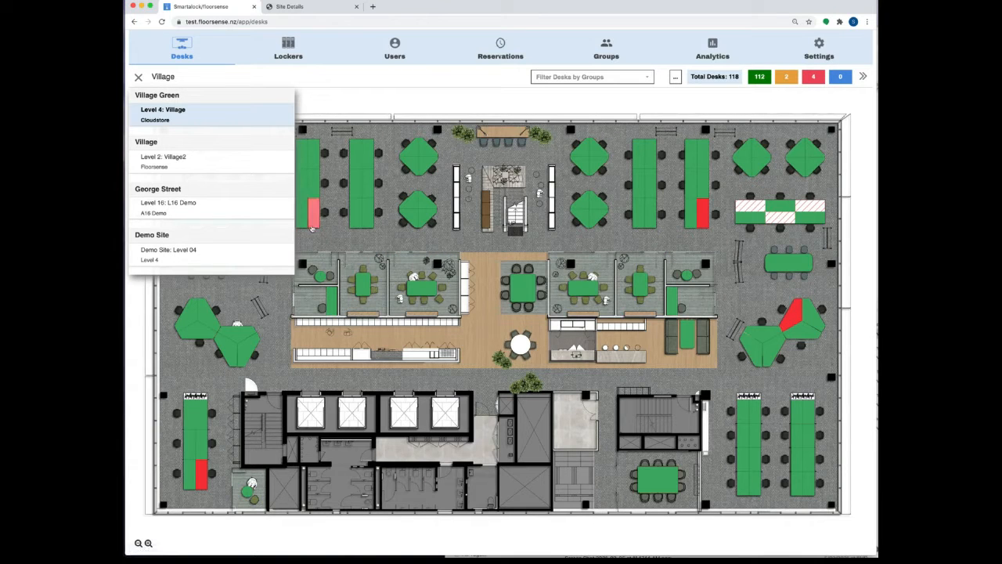
click(345, 295)
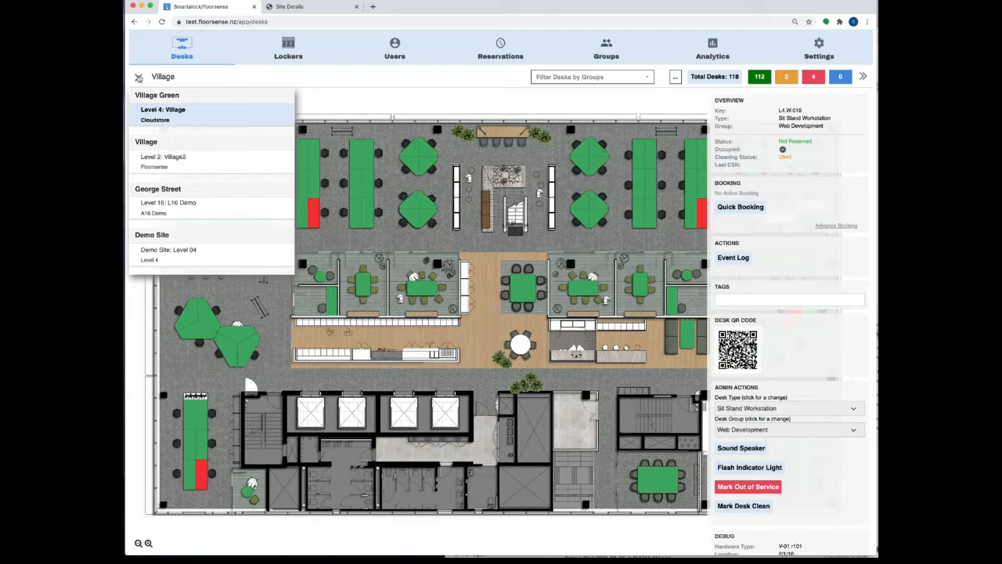
click(139, 78)
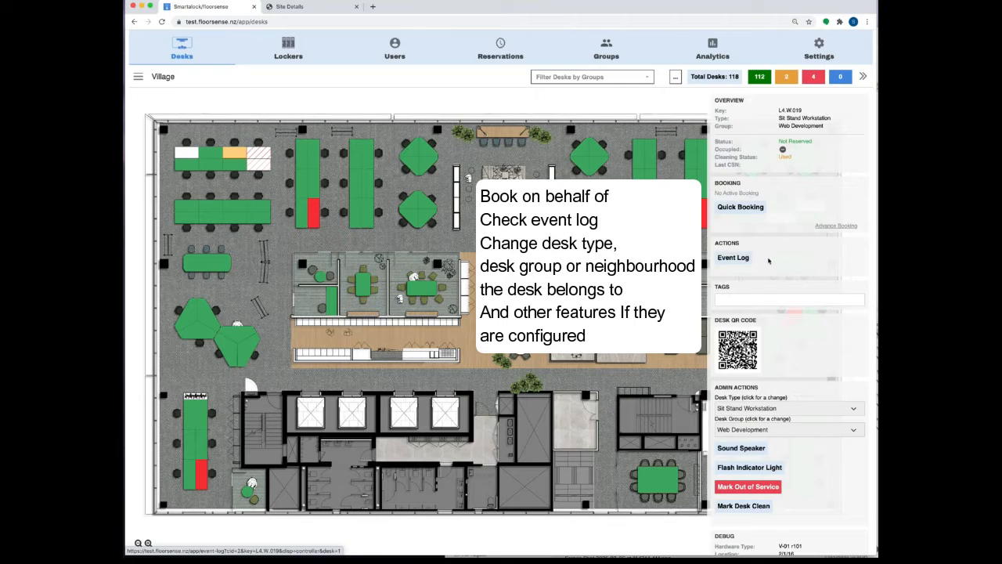
scroll(808, 261, down, 1)
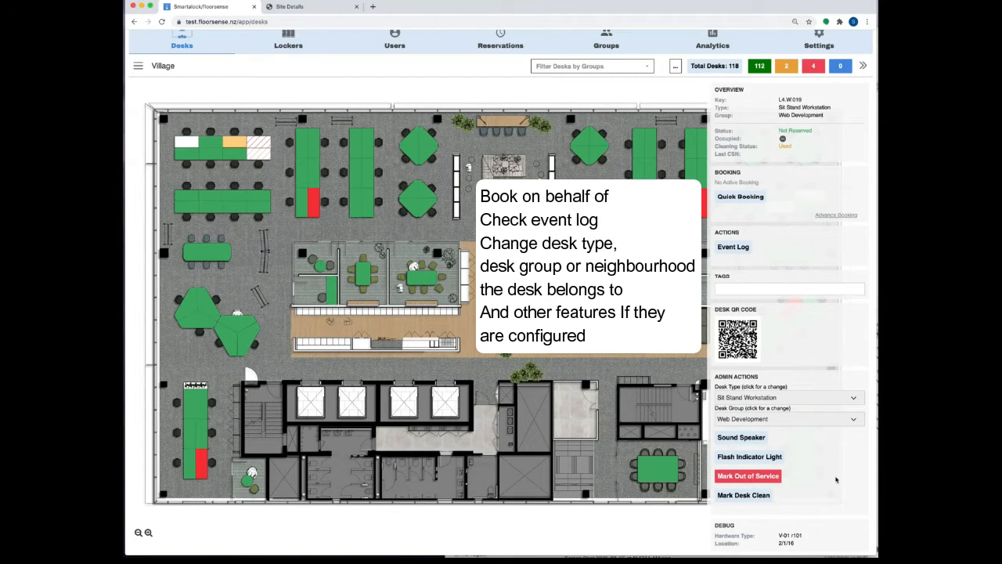
click(763, 478)
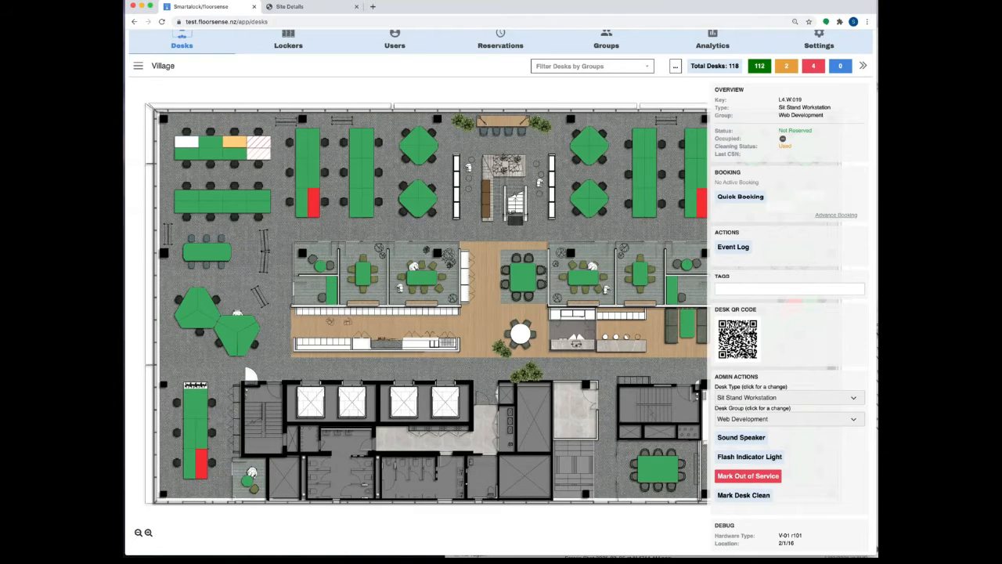
scroll(682, 246, up, 1)
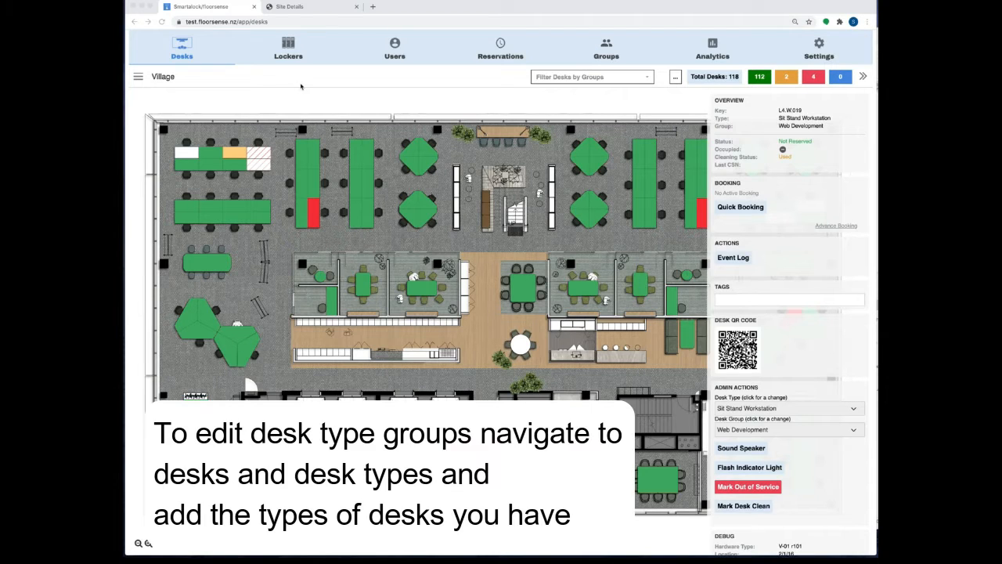
Step: Open the Desk Types page listing types A–J, from Sit Stand Workstation to Meeting 2 Seater
click(182, 50)
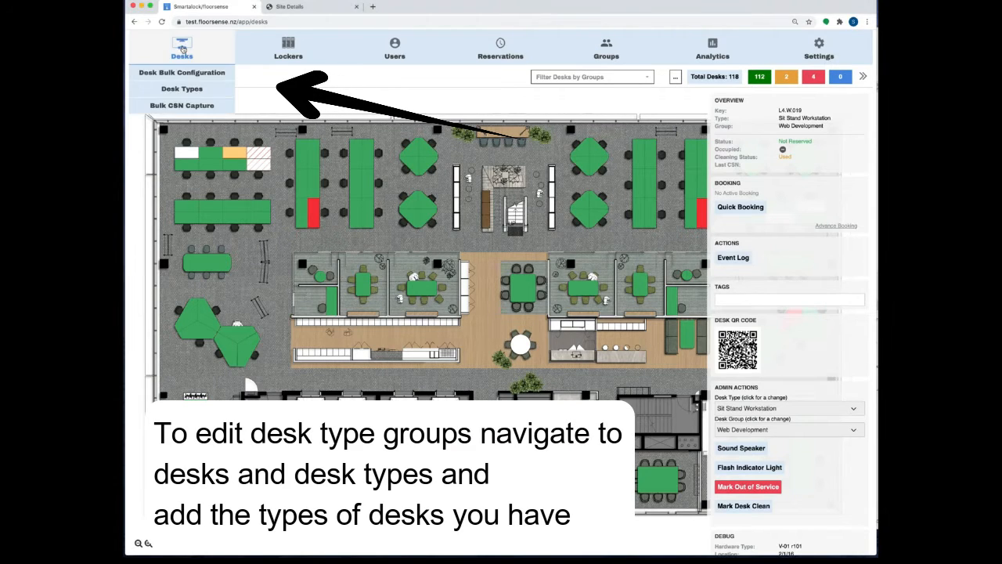
click(179, 90)
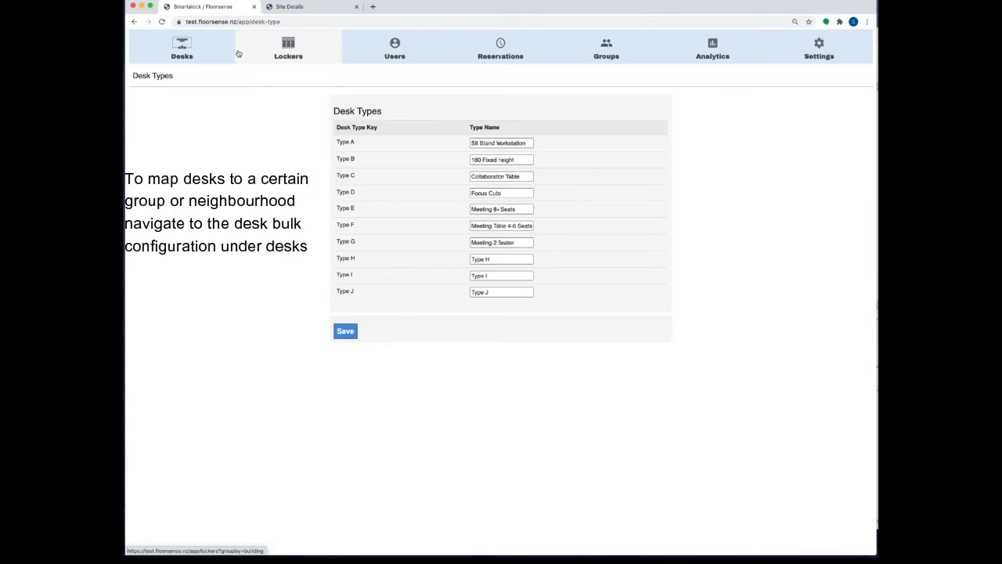
mouse_move(208, 49)
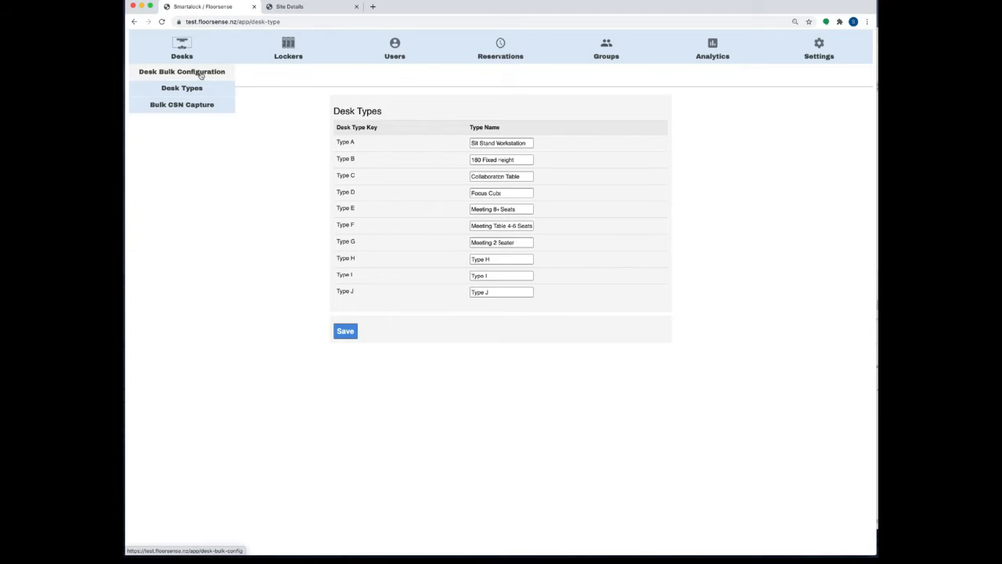
Step: Open Desk Bulk Configuration and load the Level 2: Village2 floor plan
click(197, 73)
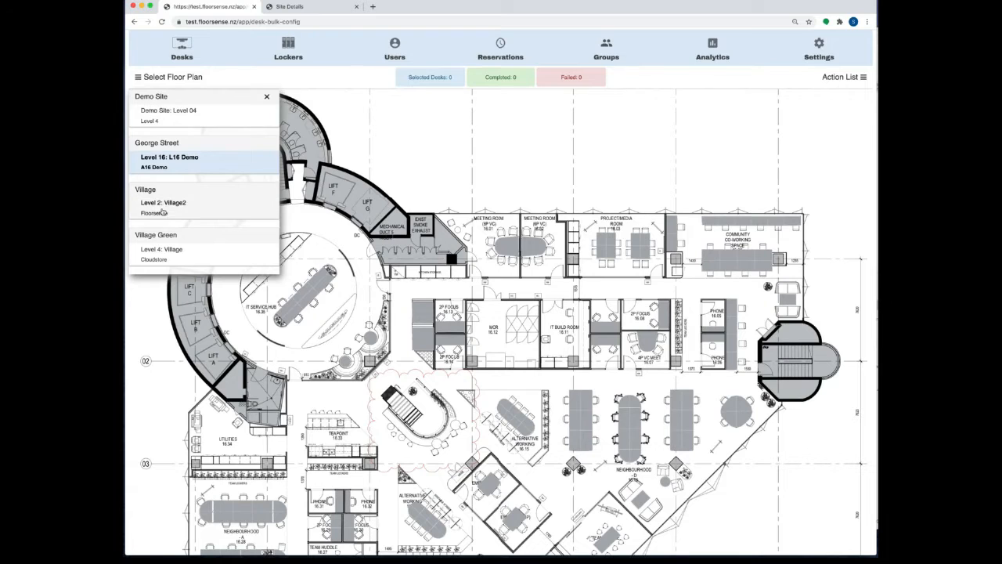
click(198, 216)
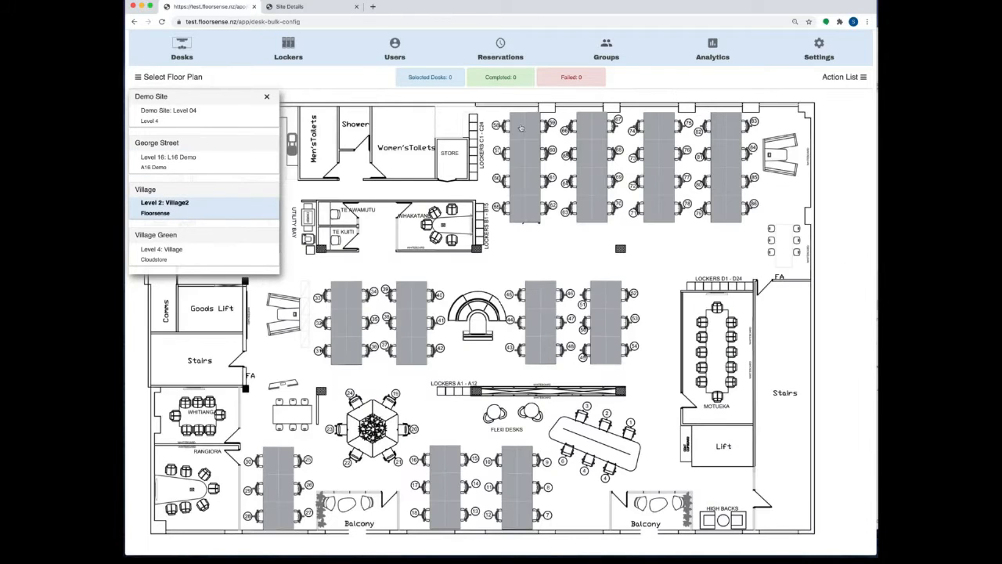
click(266, 96)
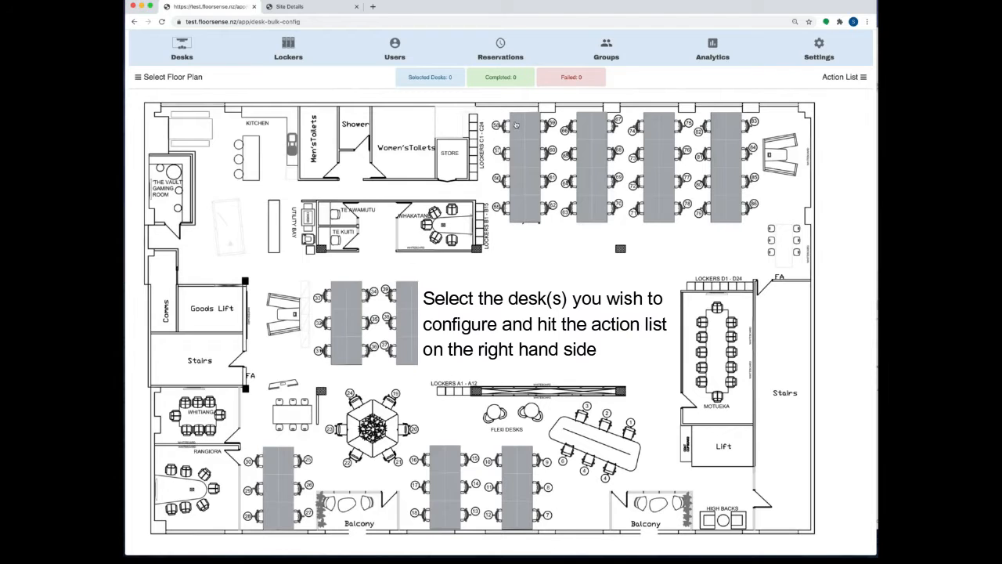
Step: Select all eight desks of the top-left Village2 desk block
click(517, 126)
click(535, 129)
click(517, 156)
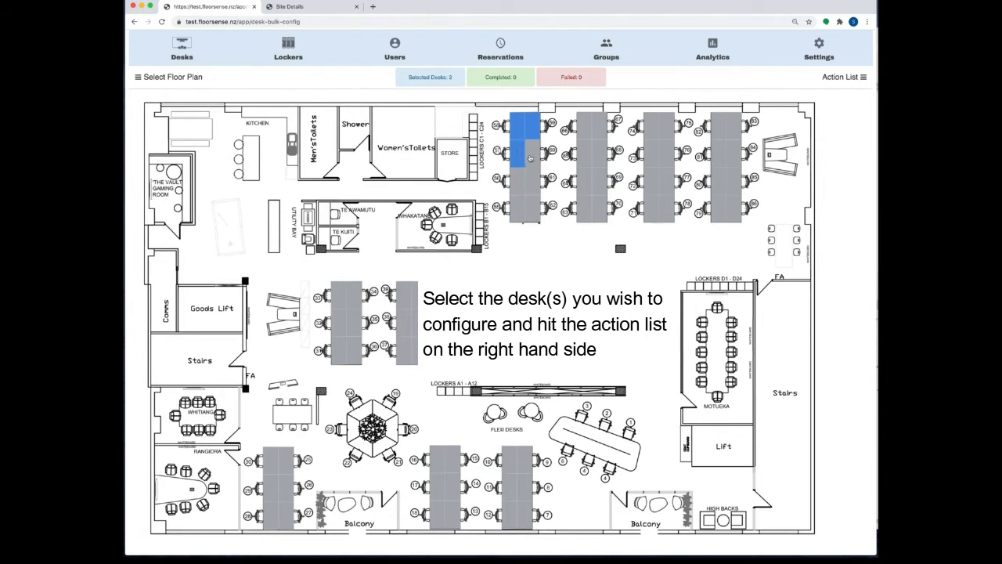
click(530, 157)
click(521, 184)
click(533, 186)
click(523, 209)
click(536, 210)
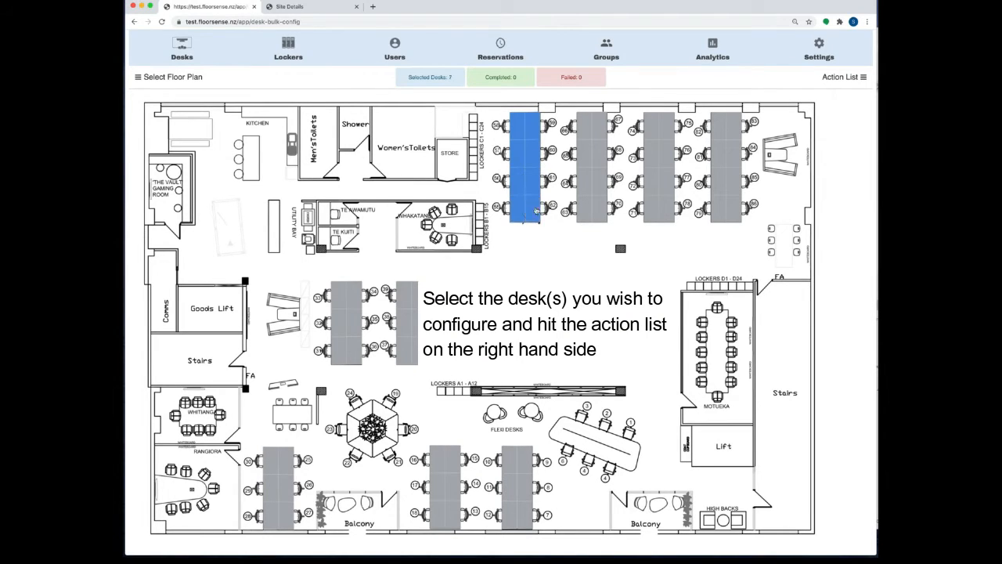
Step: Select the eight desks of the second top block, reaching 16, and show the Action List
click(587, 130)
click(599, 129)
click(585, 158)
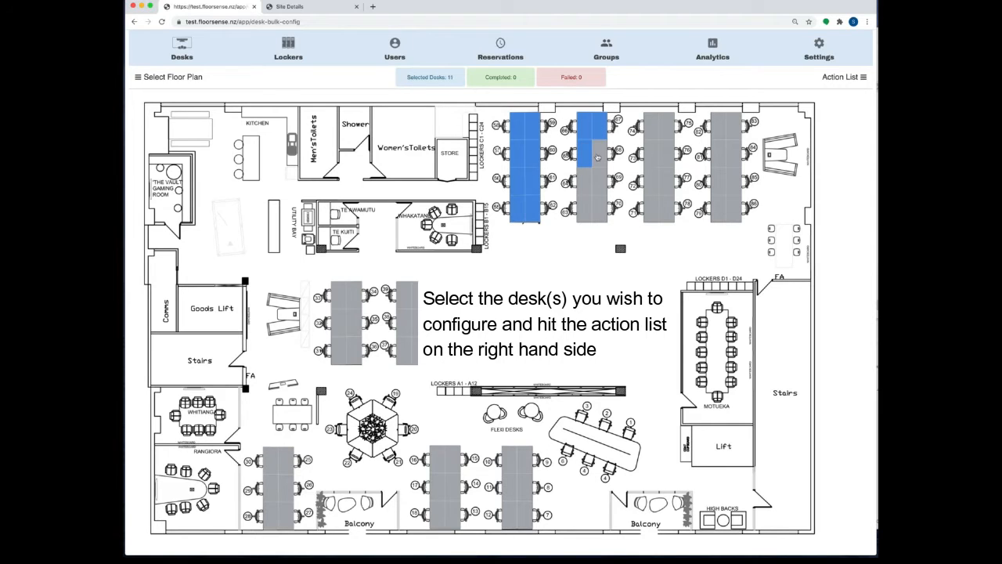
click(598, 158)
click(587, 180)
click(599, 185)
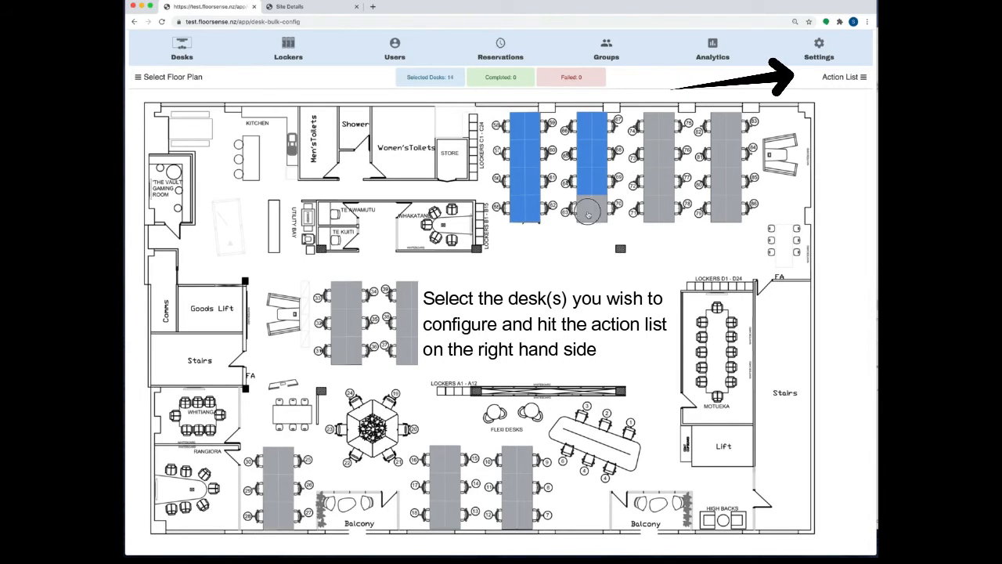
click(587, 209)
click(600, 211)
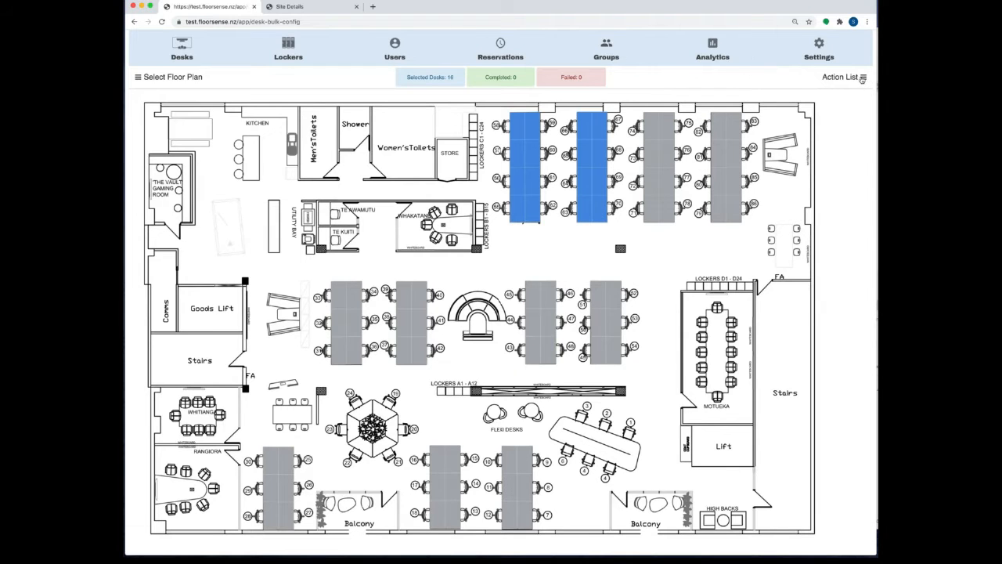
click(862, 79)
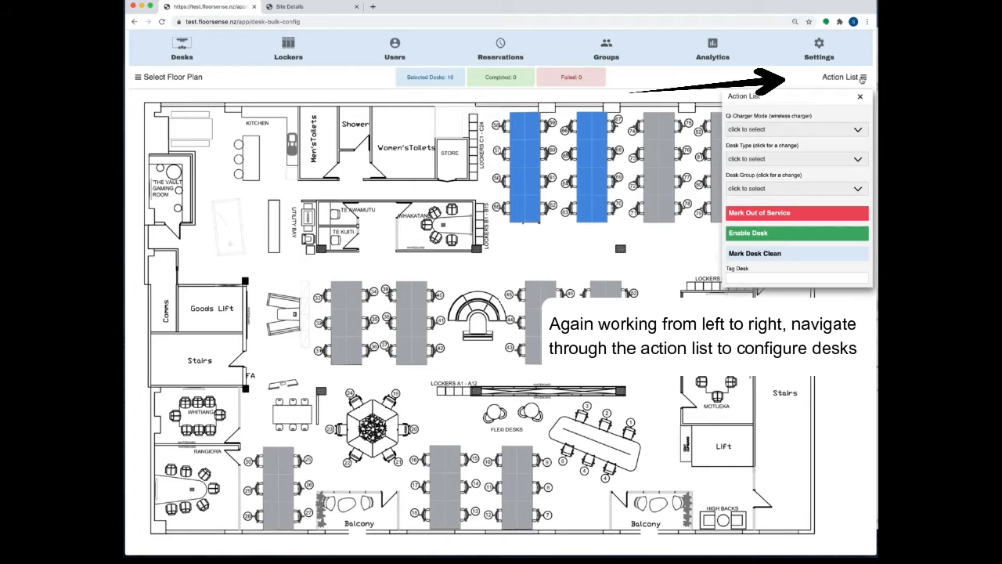
Step: Set the 16 selected desks' Desk Type to Sit Stand Workstation and close the Action List
click(768, 161)
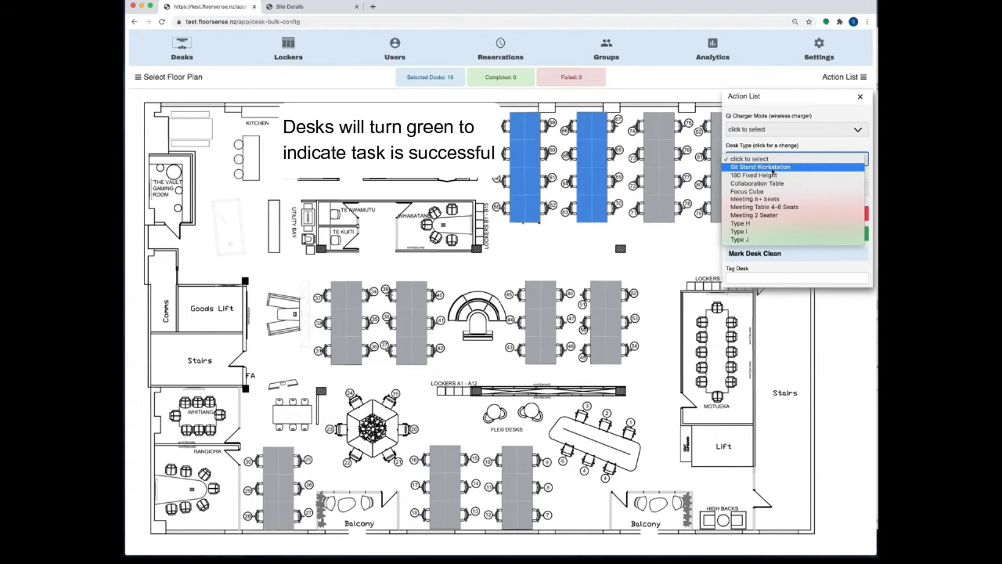
click(758, 167)
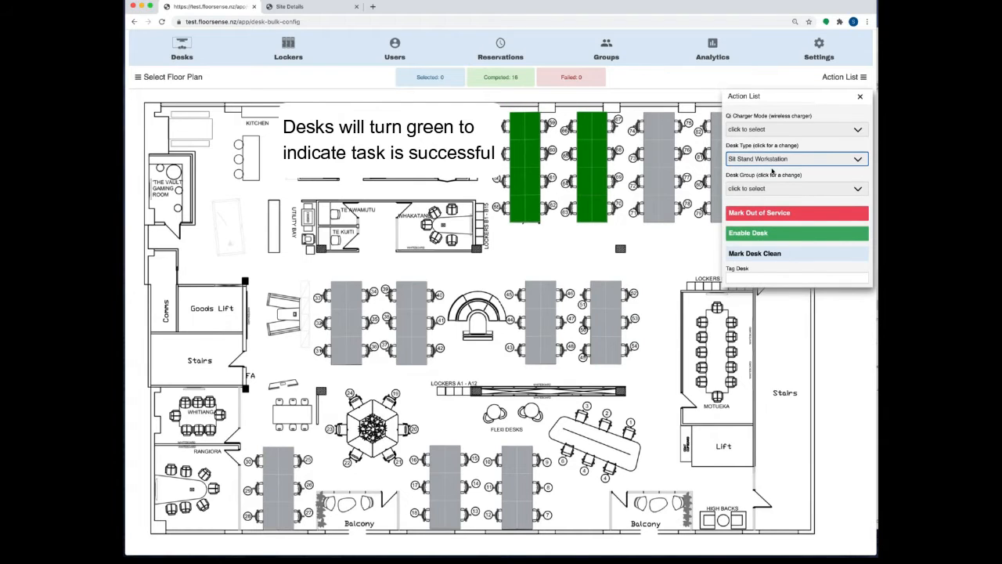
click(673, 252)
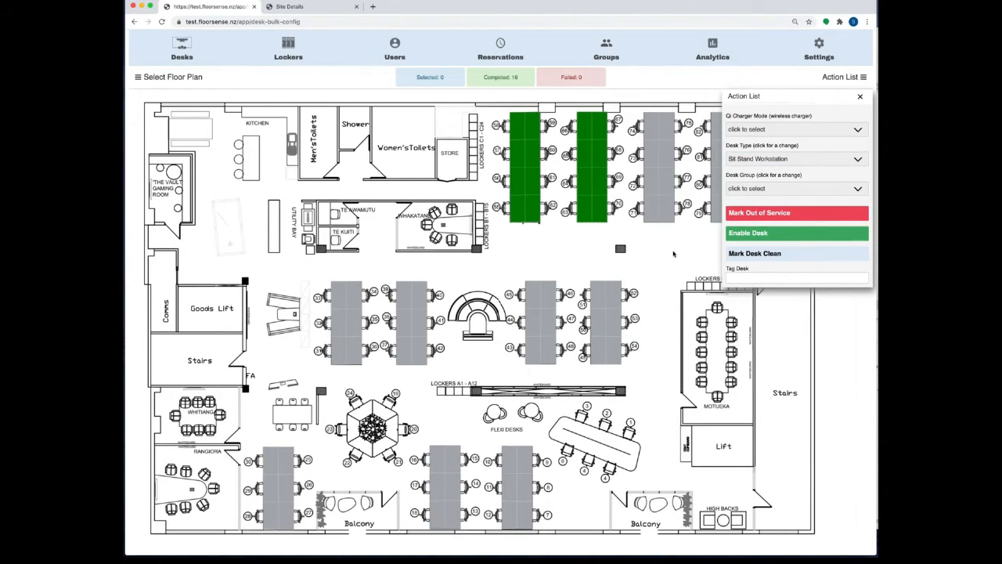
click(859, 96)
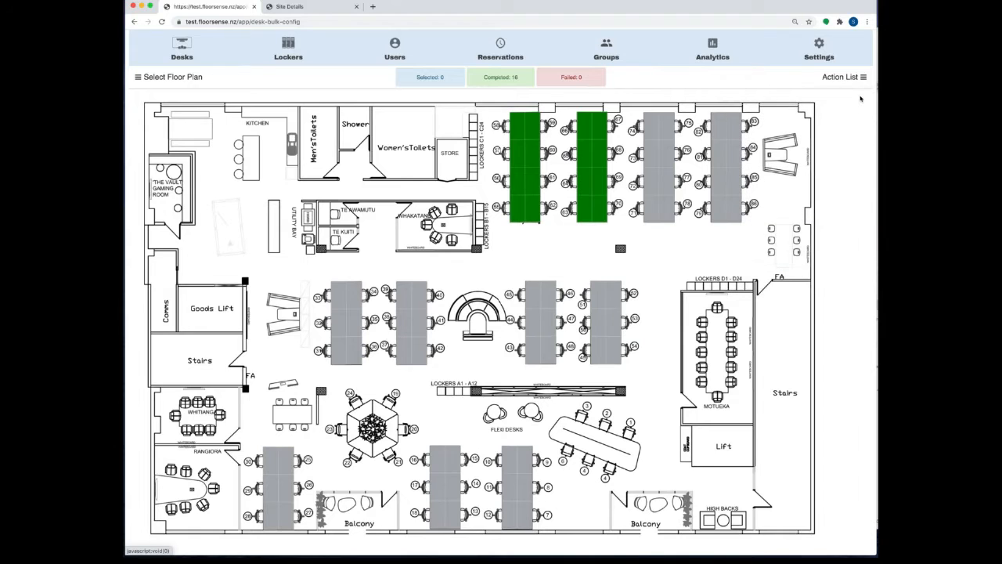
Step: Select the two top desks in each of the three leftmost Village2 desk blocks
click(654, 132)
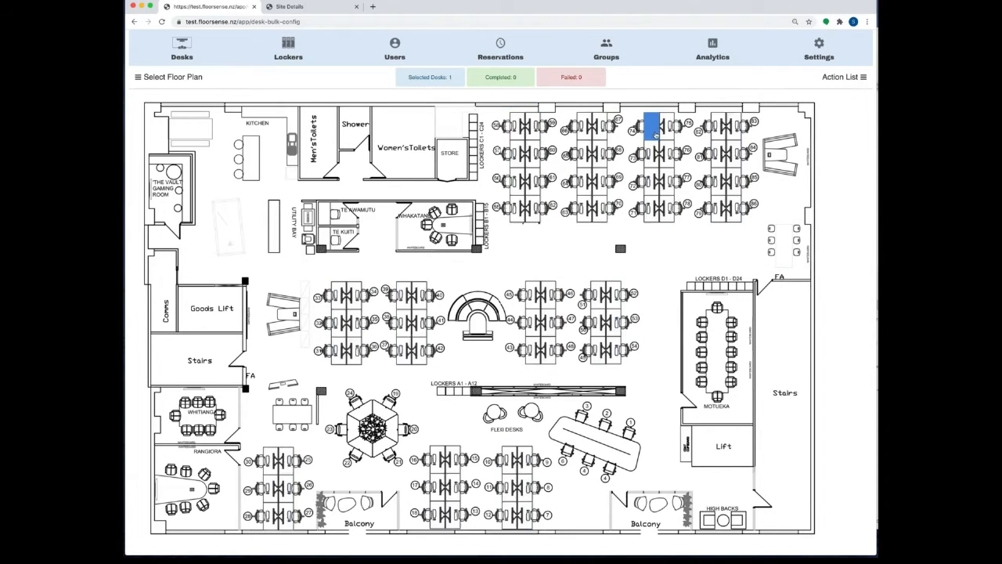
click(667, 135)
click(655, 157)
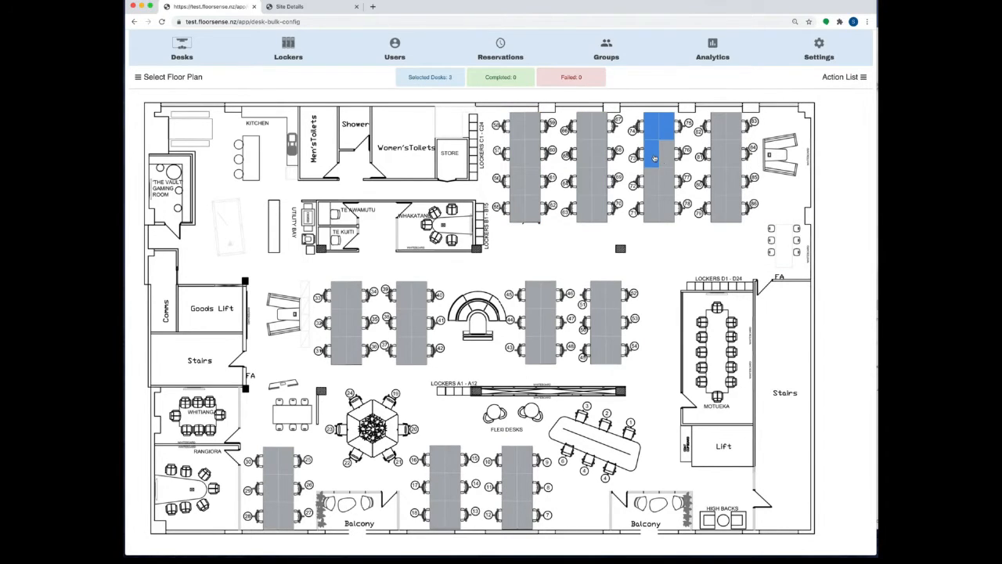
click(654, 158)
click(598, 133)
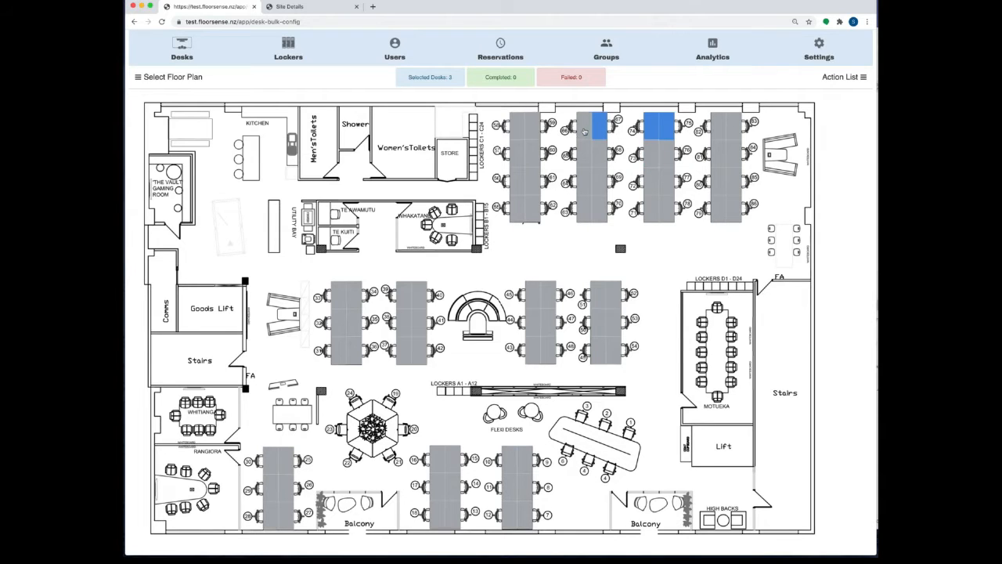
click(584, 132)
click(533, 132)
click(517, 132)
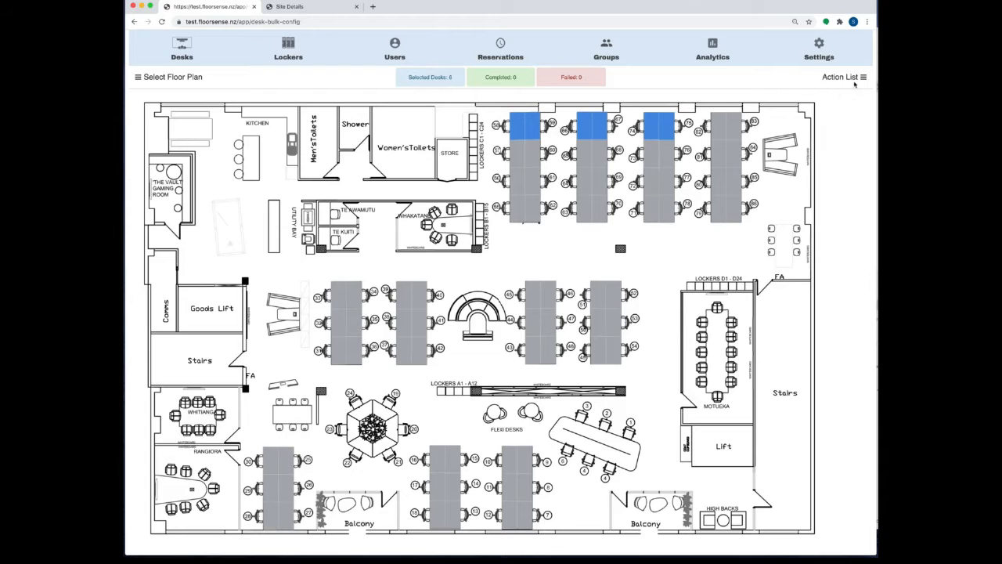
Step: Tag the six selected desks with 'window' through the Action List's Tag Desk field
click(863, 77)
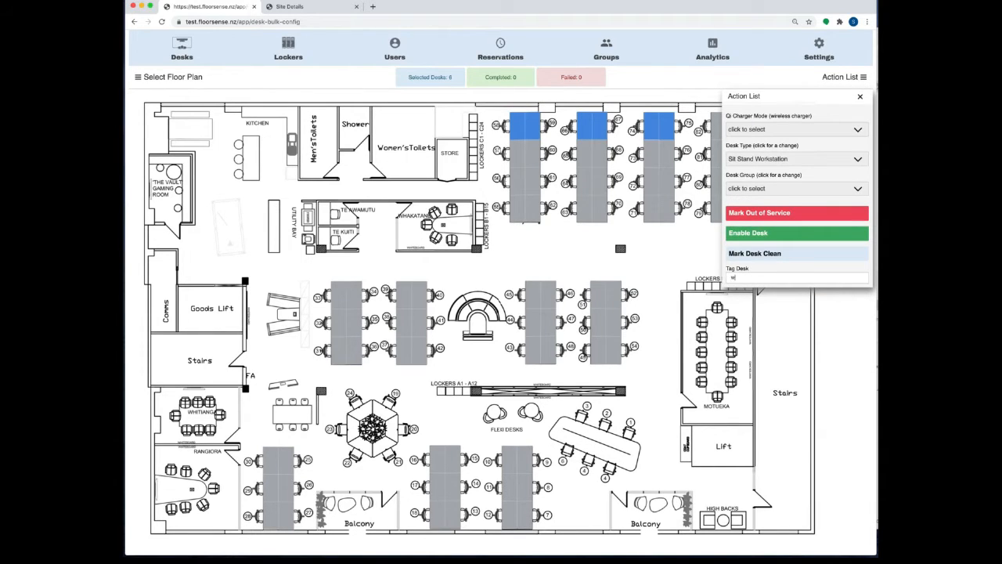
text(window)
key(Return)
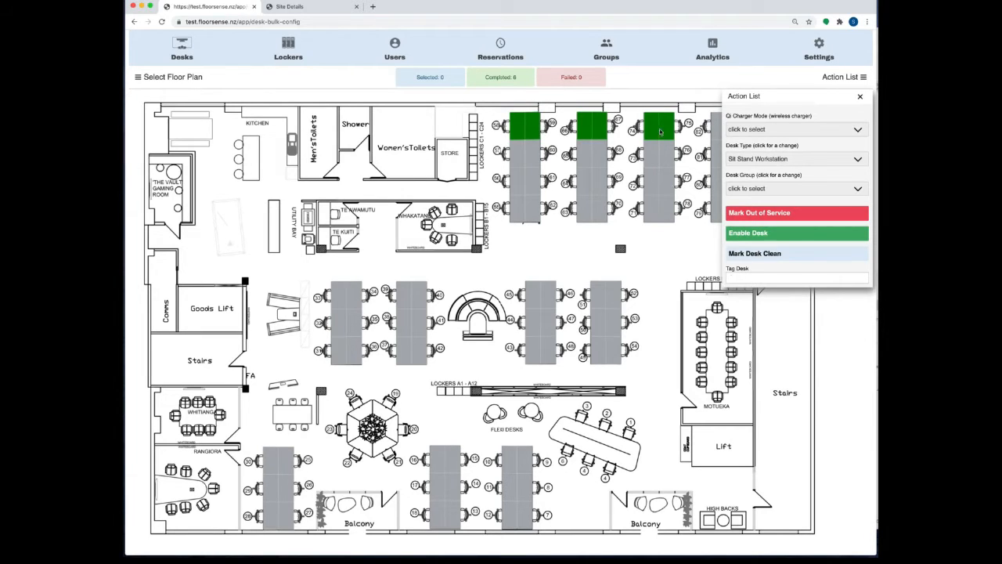
click(860, 97)
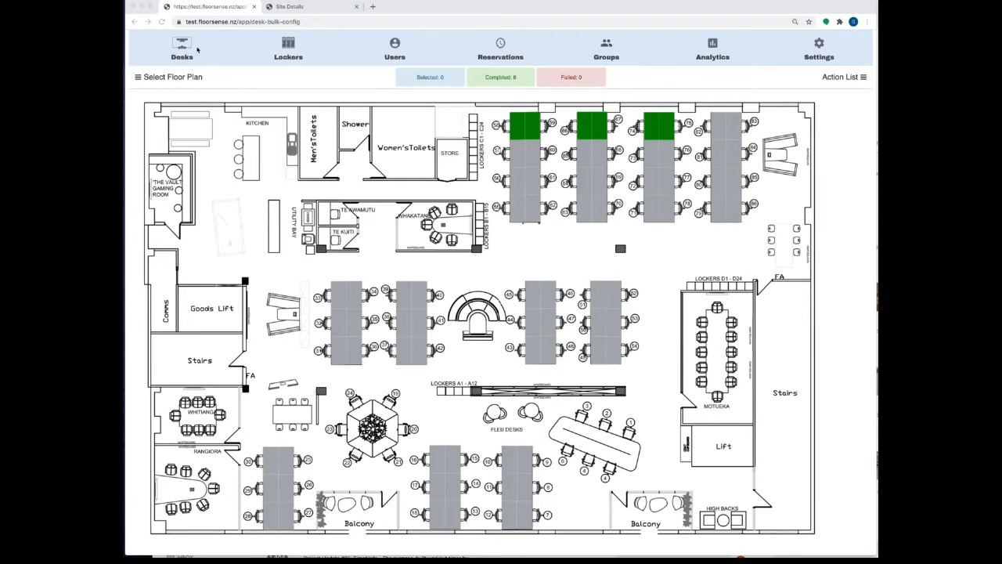
Step: Reload the Level 2: Village2 desk plan and check a desk shows Sit Stand Workstation and 'window'
click(184, 48)
click(179, 52)
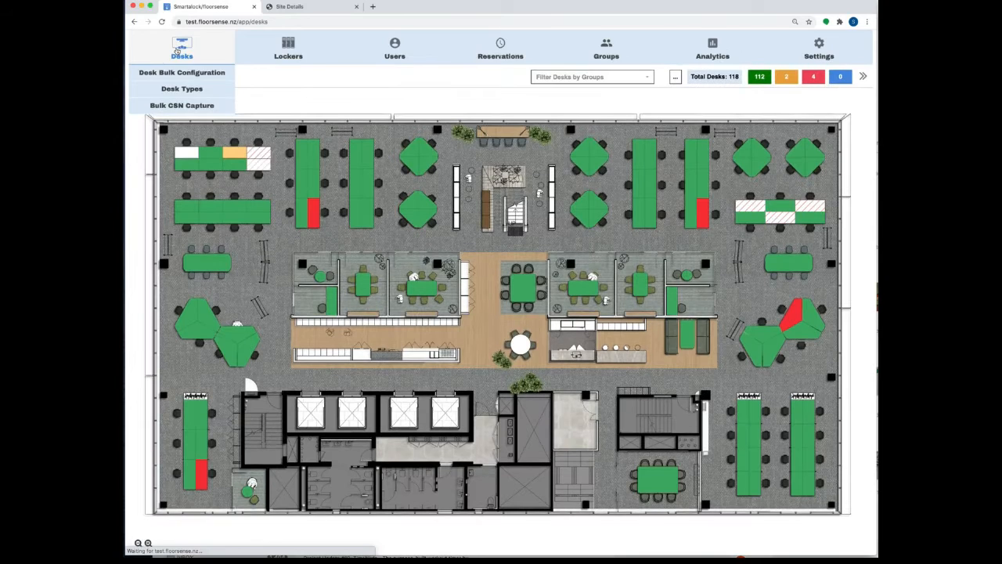
click(139, 77)
click(165, 162)
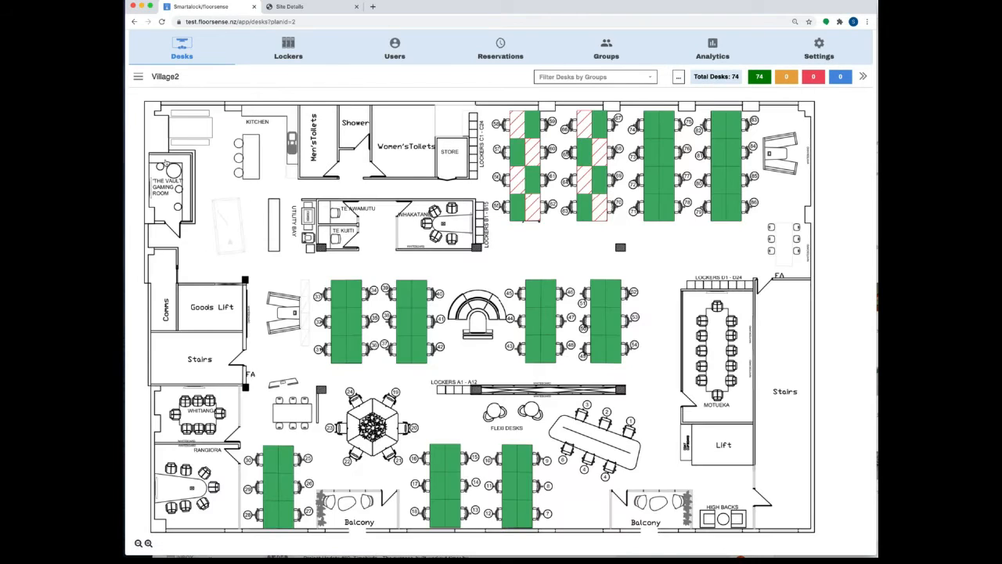
click(534, 130)
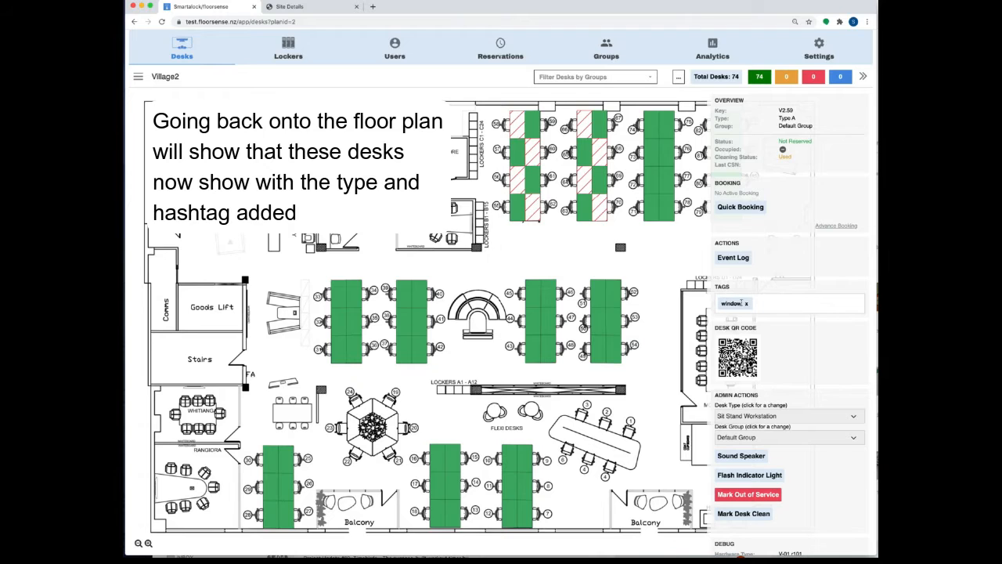
click(582, 158)
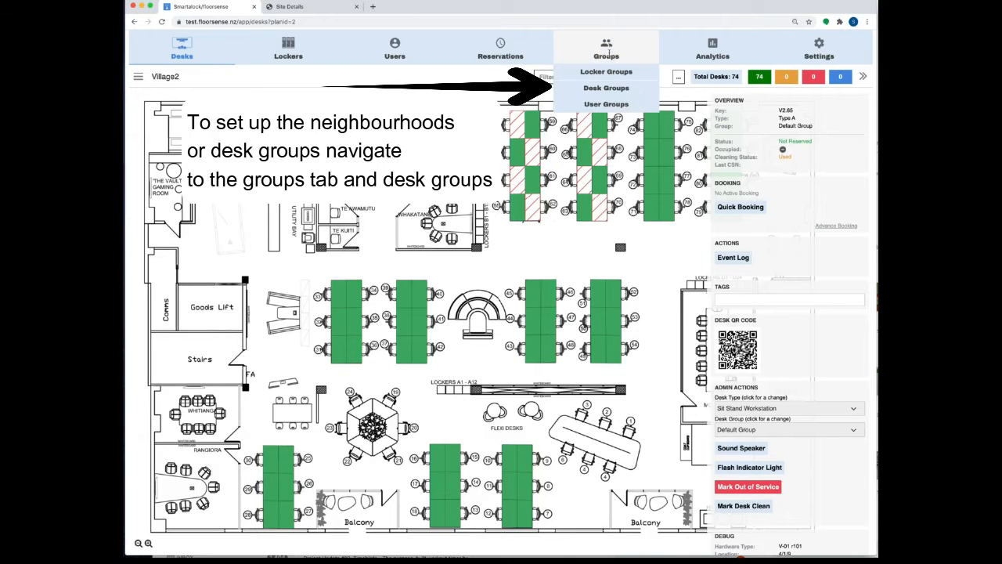
Step: Add a desk group named 'Facilities Management' under Desk Groups, creating group 14
mouse_move(609, 52)
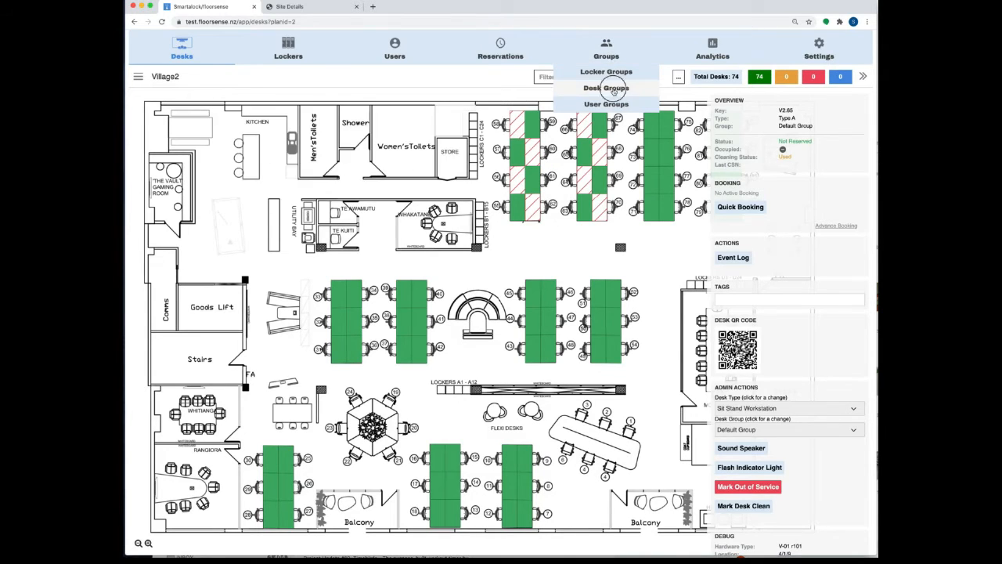
click(614, 90)
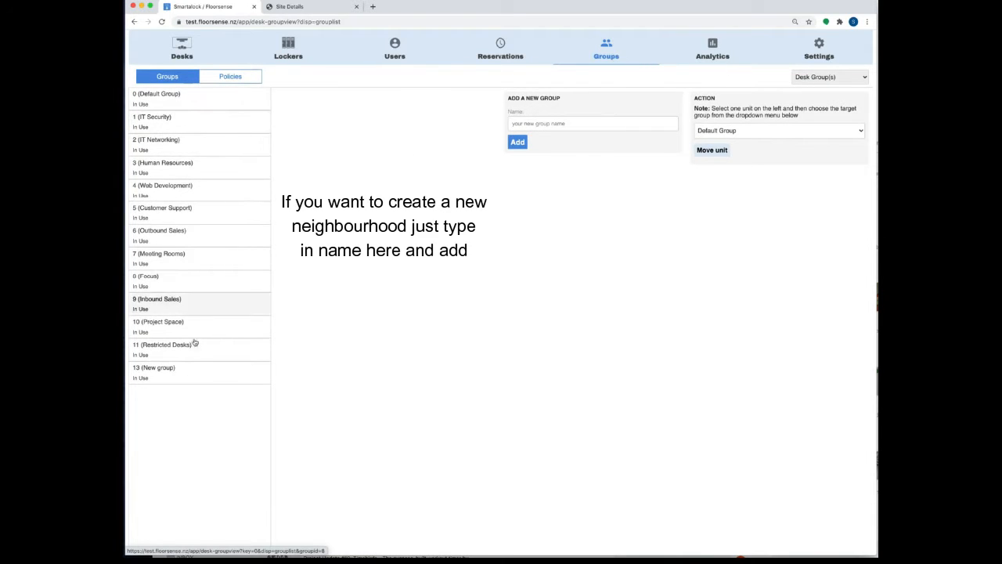
click(546, 123)
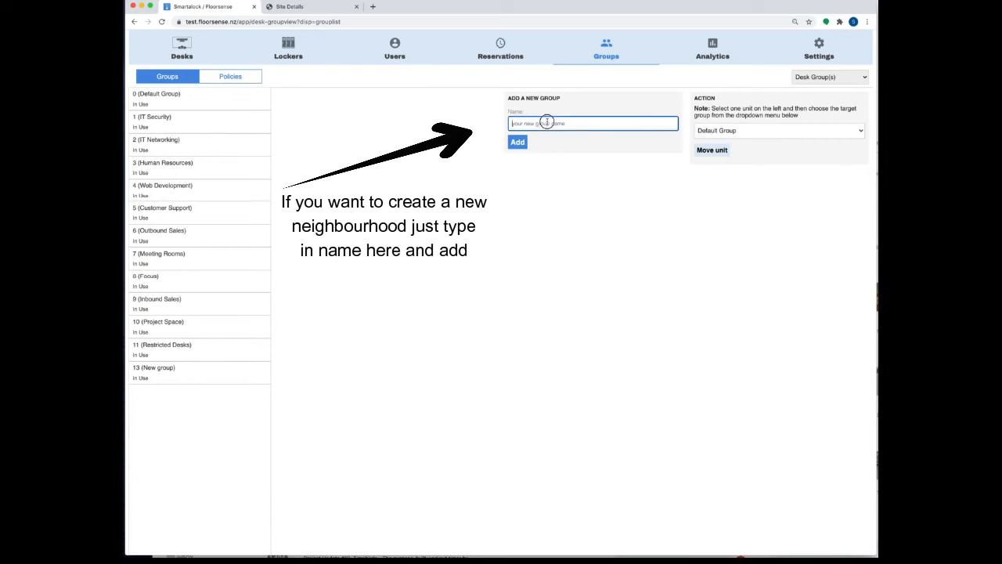
click(410, 155)
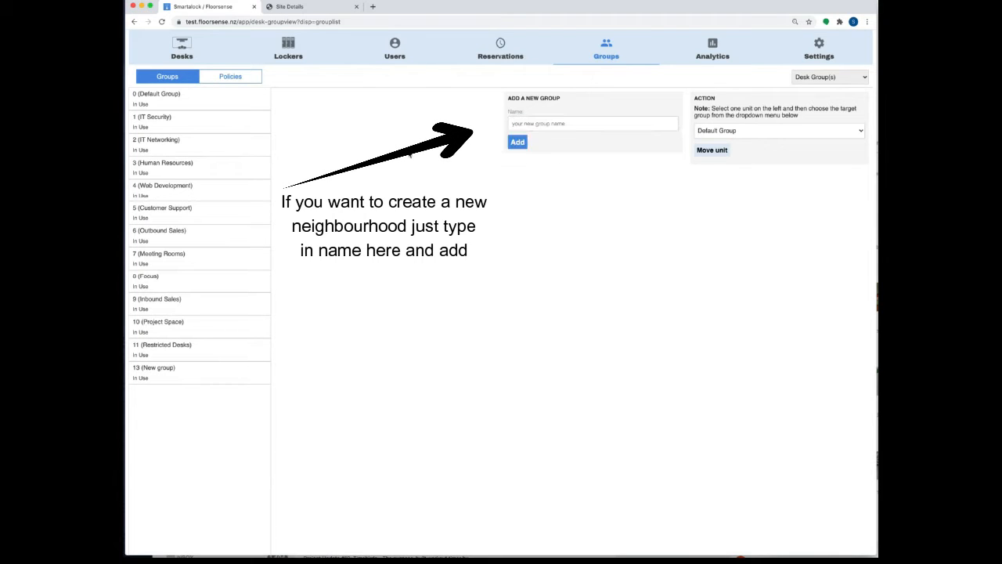
click(548, 123)
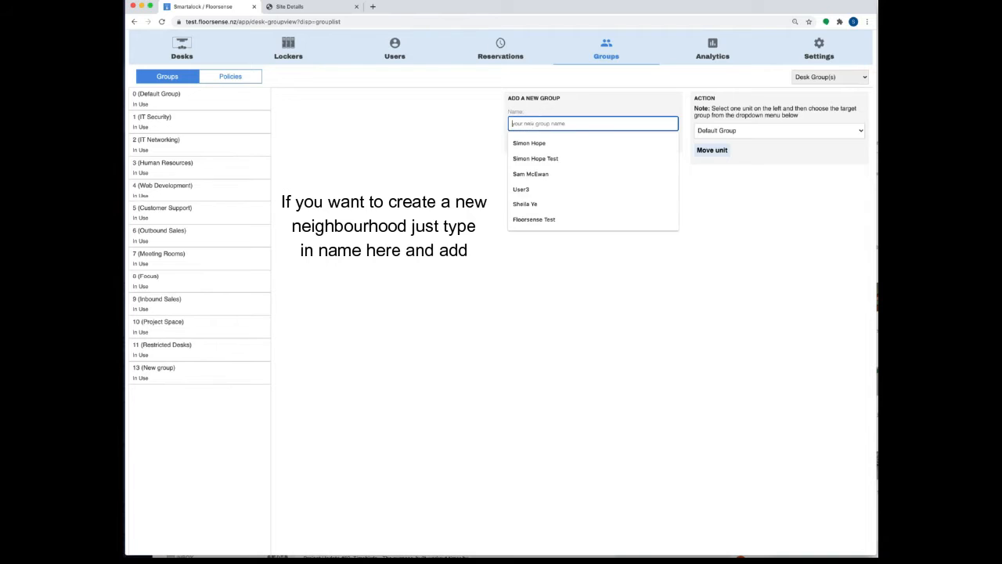
text(Facilit)
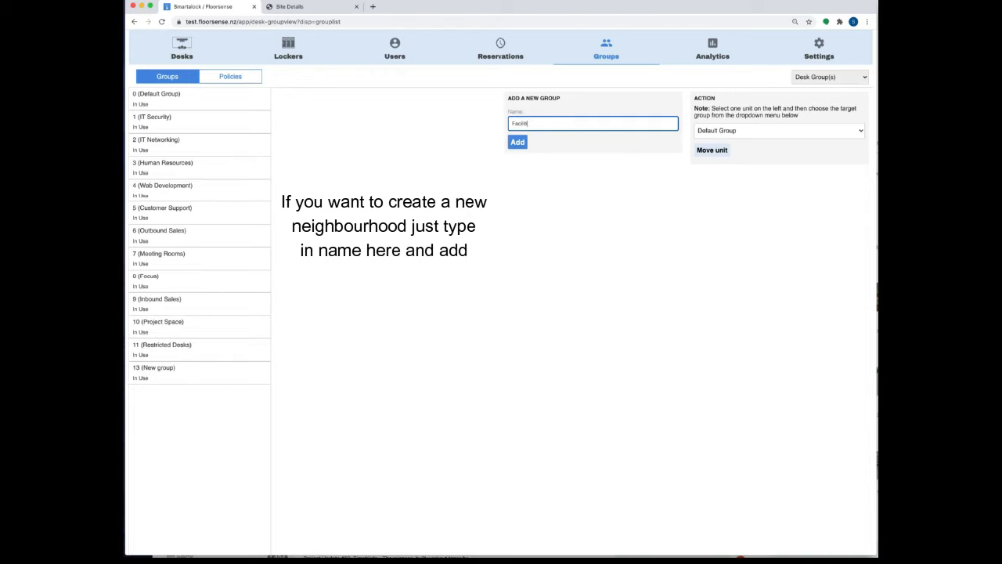
text(ies Management)
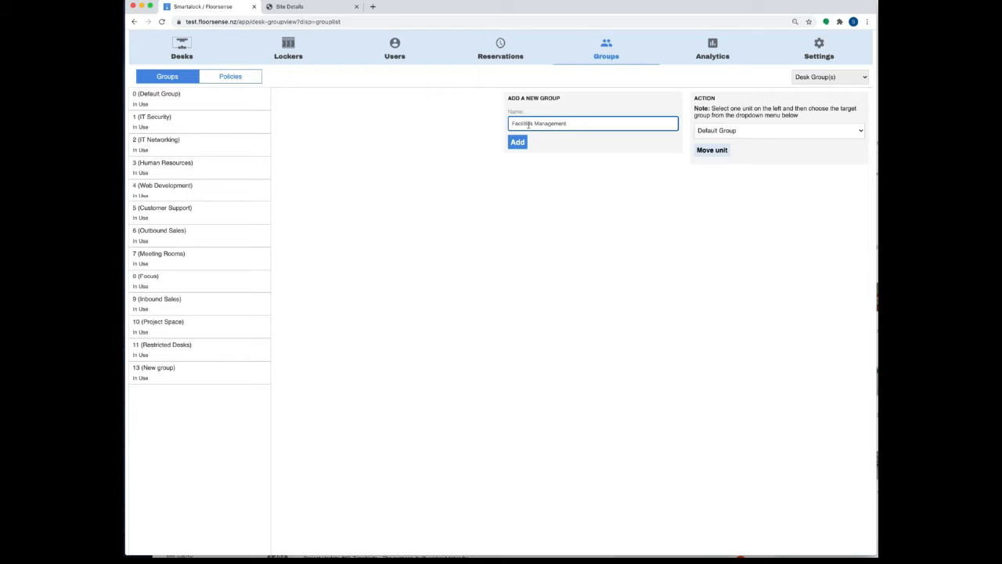
click(517, 142)
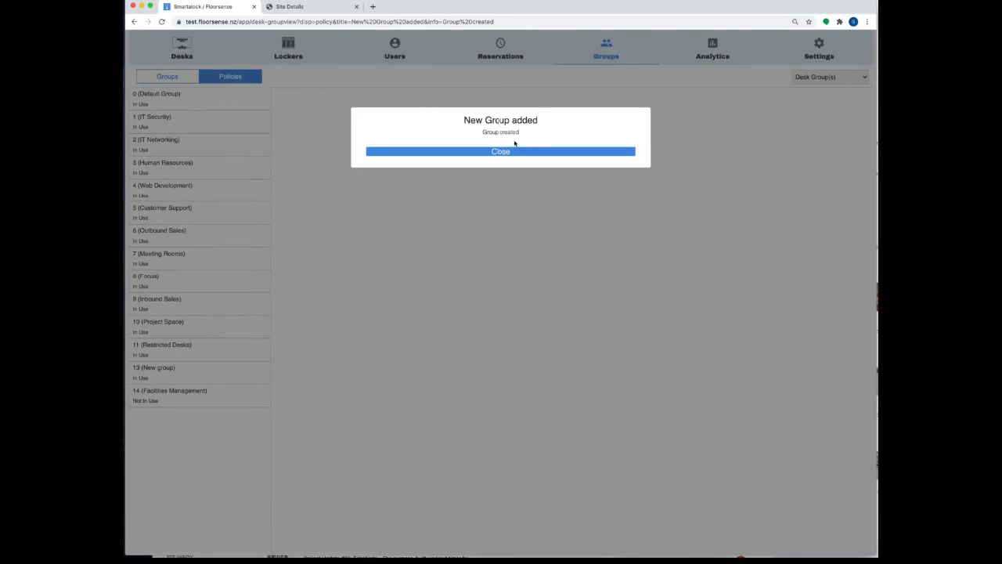
click(510, 151)
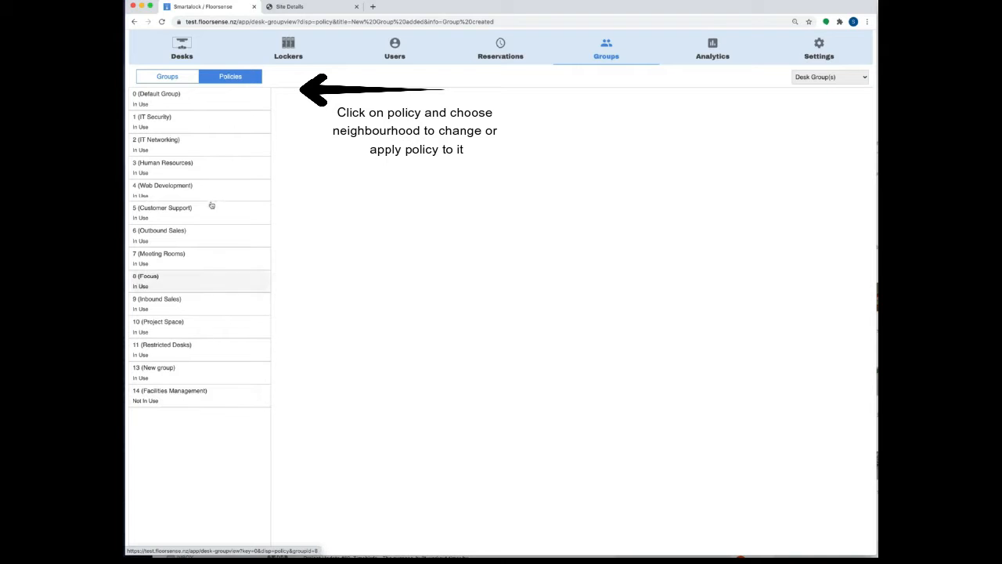
Step: Show the Policies settings for group 14 (Facilities Management)
click(230, 76)
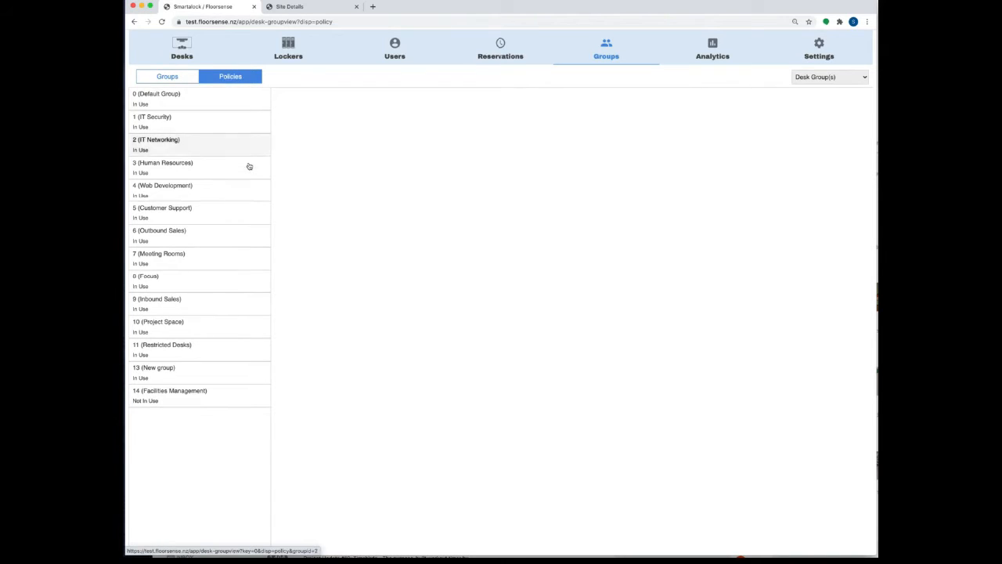
click(178, 396)
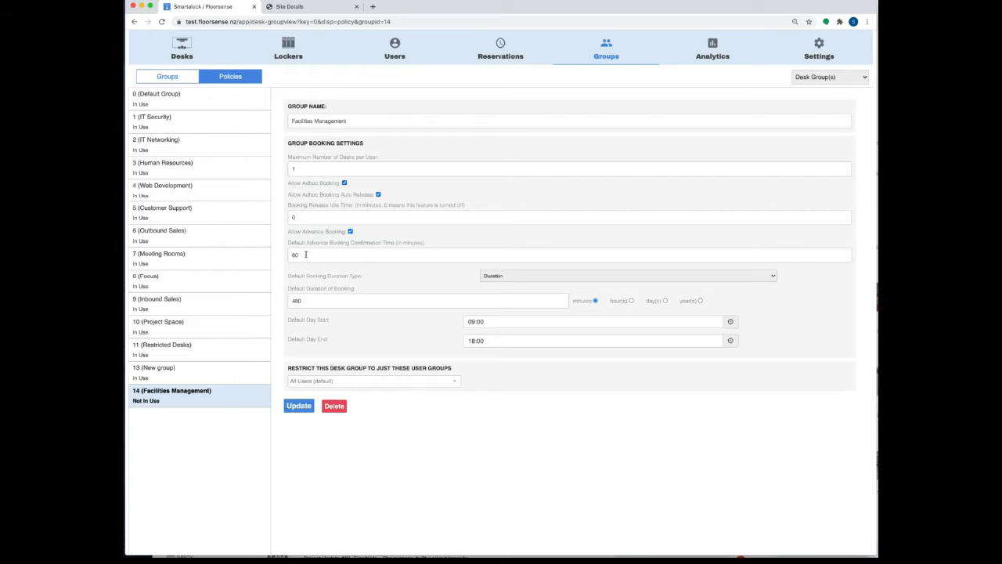
Step: Set Facilities Management's Default Booking Duration Type to End of Day
double_click(309, 255)
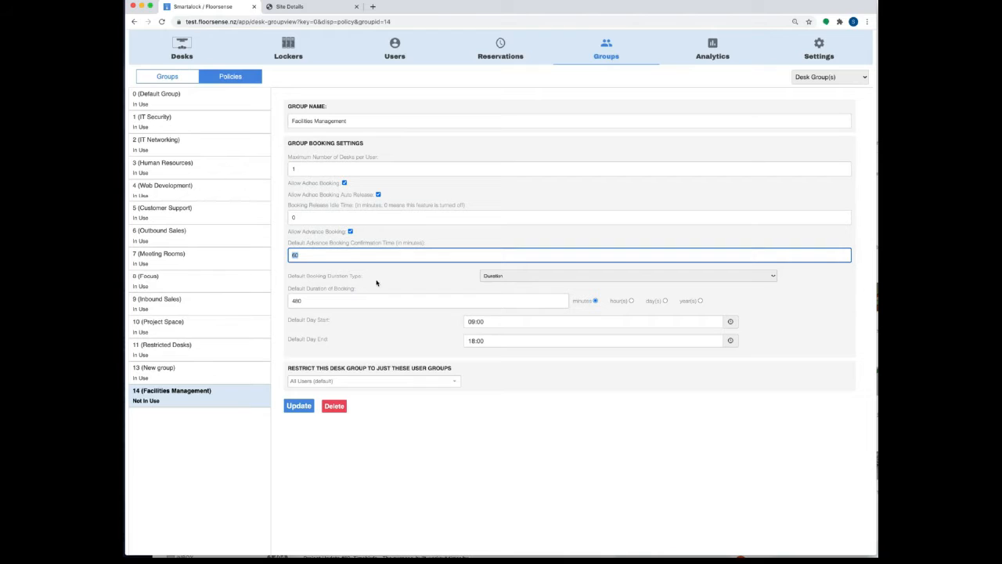
click(523, 279)
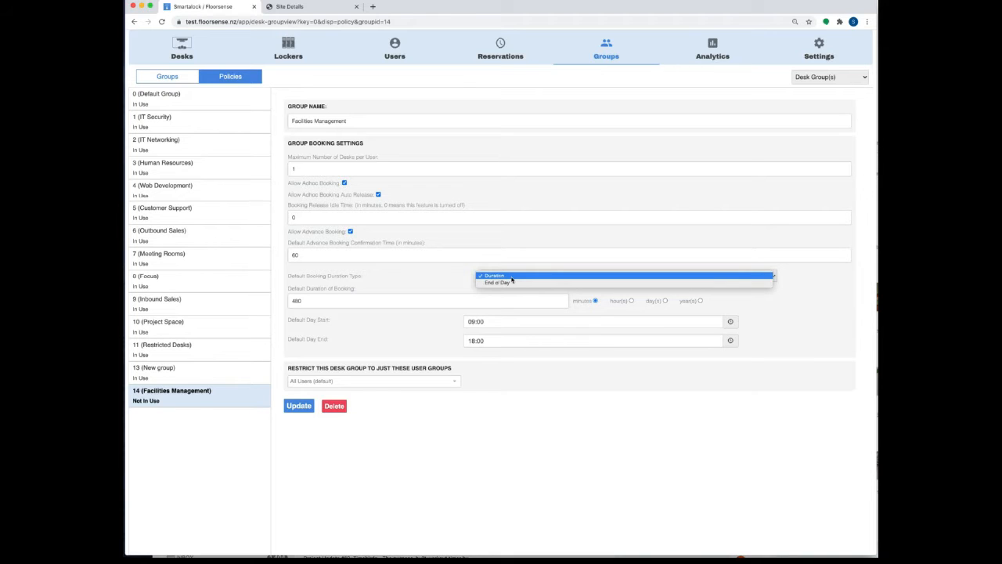
click(512, 278)
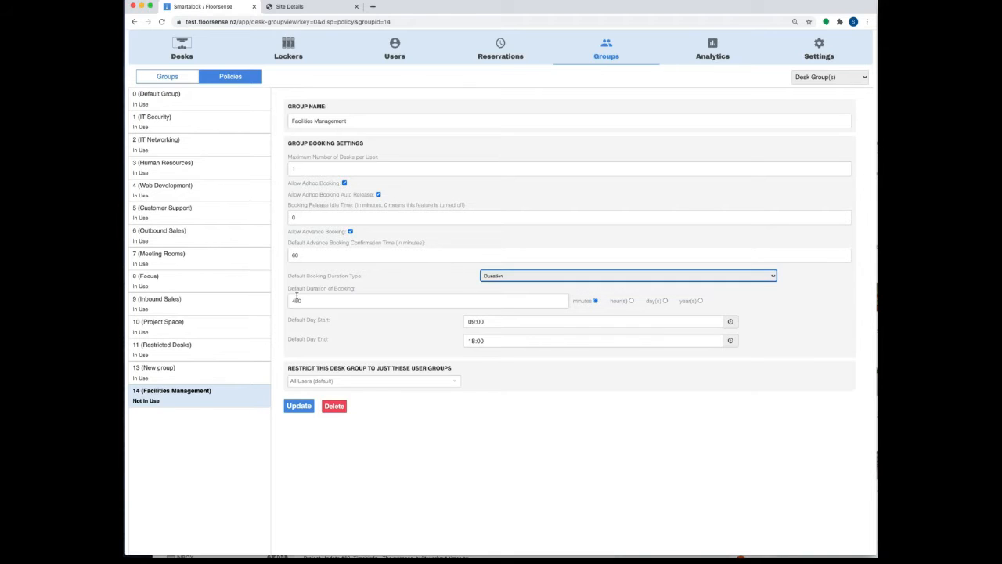
click(514, 274)
click(512, 285)
Step: Leave the user-group restriction at All Users and save the policy
click(432, 382)
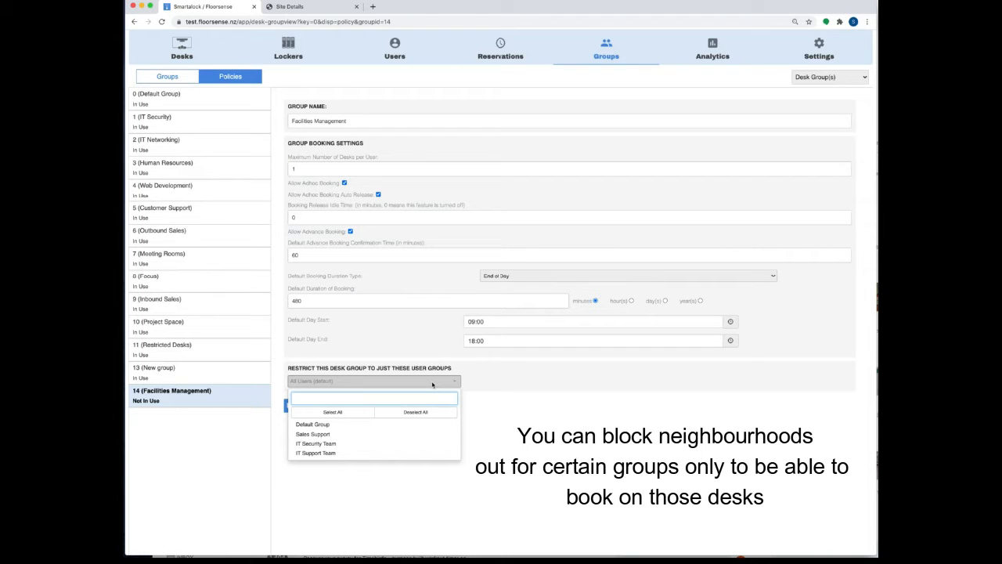
click(432, 382)
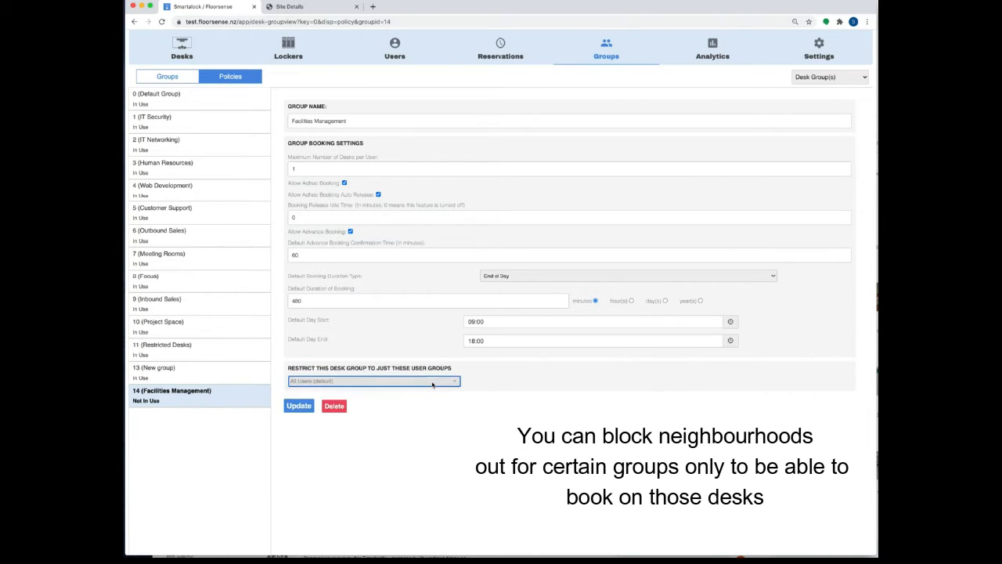
click(431, 381)
click(315, 445)
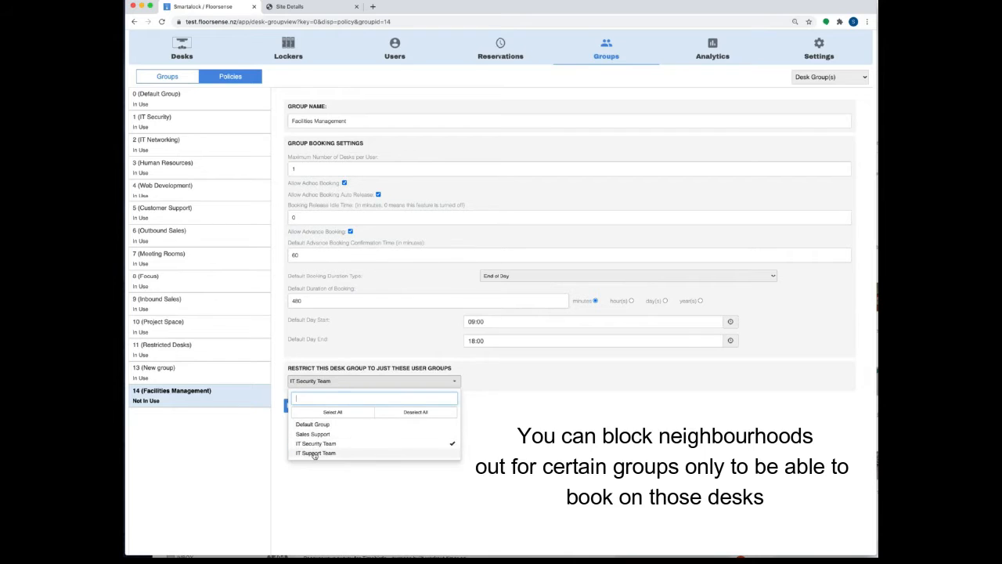
click(316, 453)
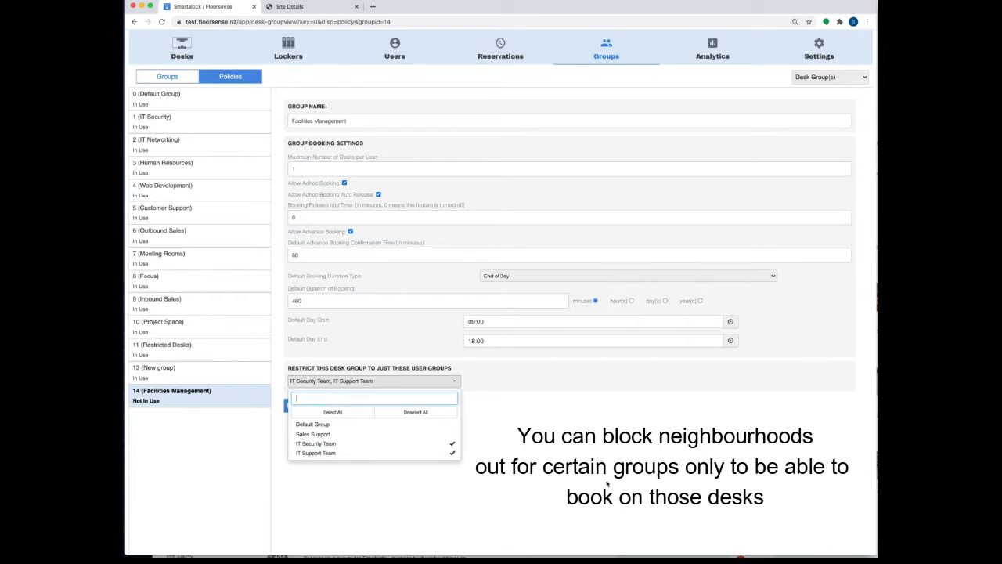
click(414, 446)
click(428, 457)
click(539, 458)
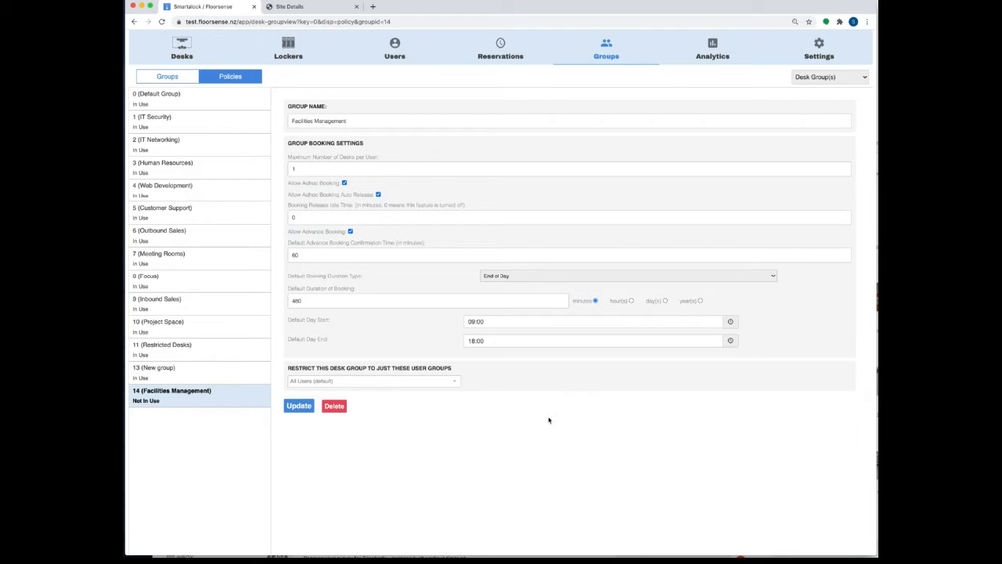
click(294, 408)
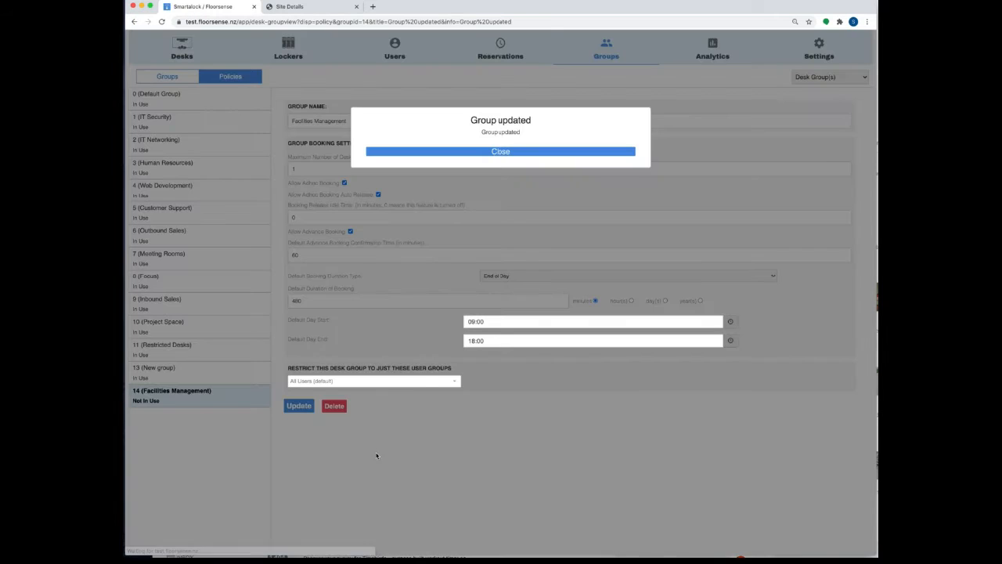
Step: Load the Level 2: Village2 floor plan in bulk desk configuration
click(495, 150)
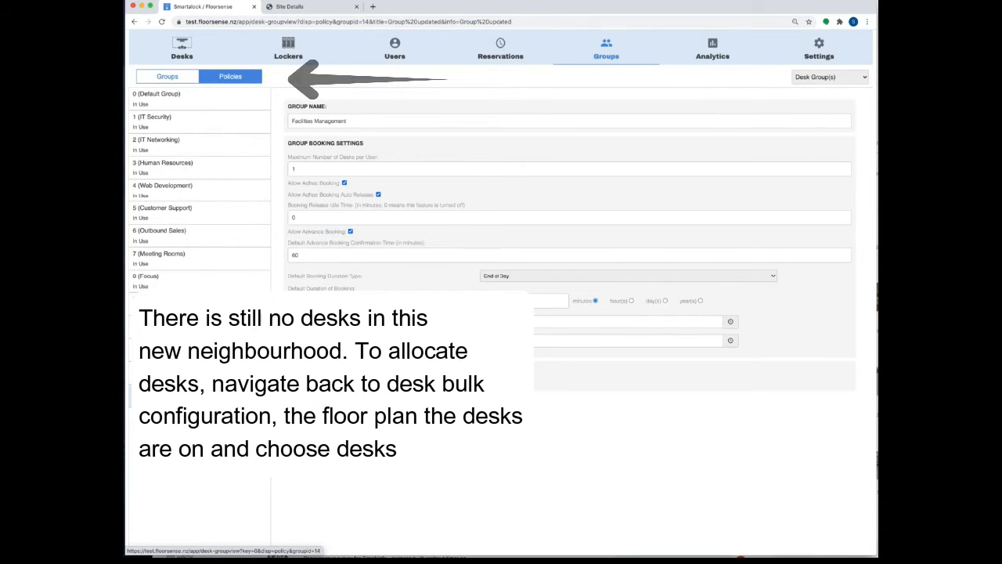
mouse_move(179, 51)
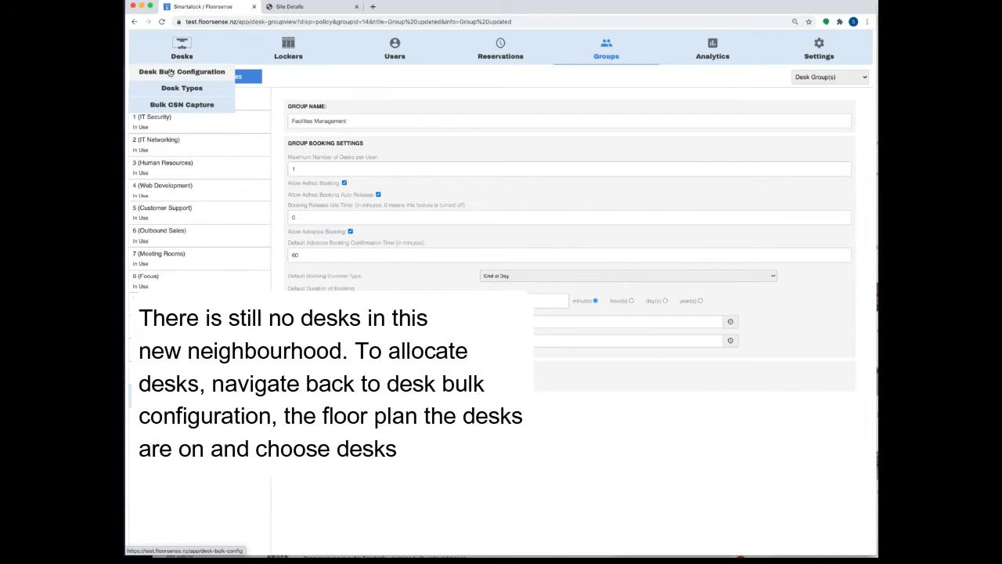
click(170, 72)
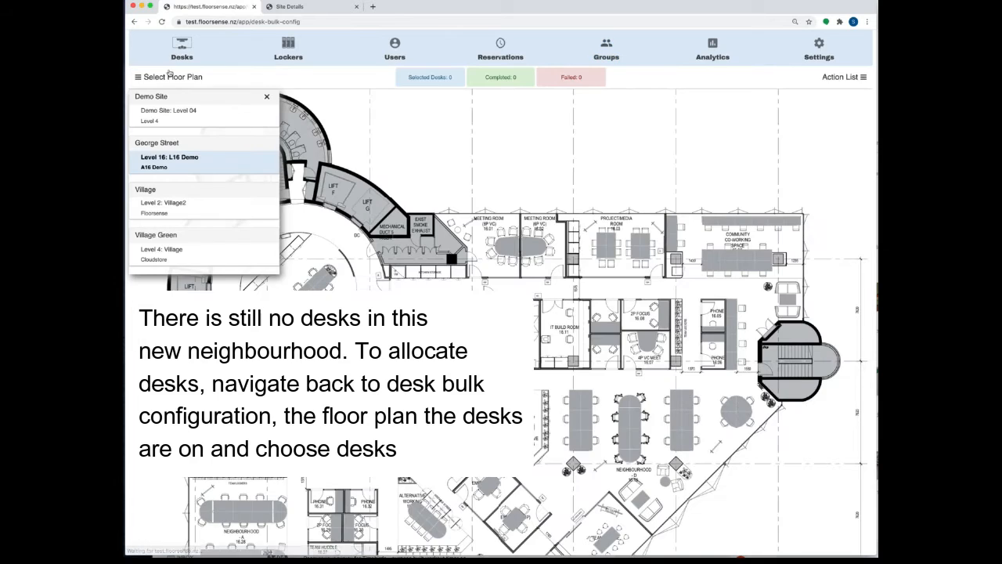
click(167, 205)
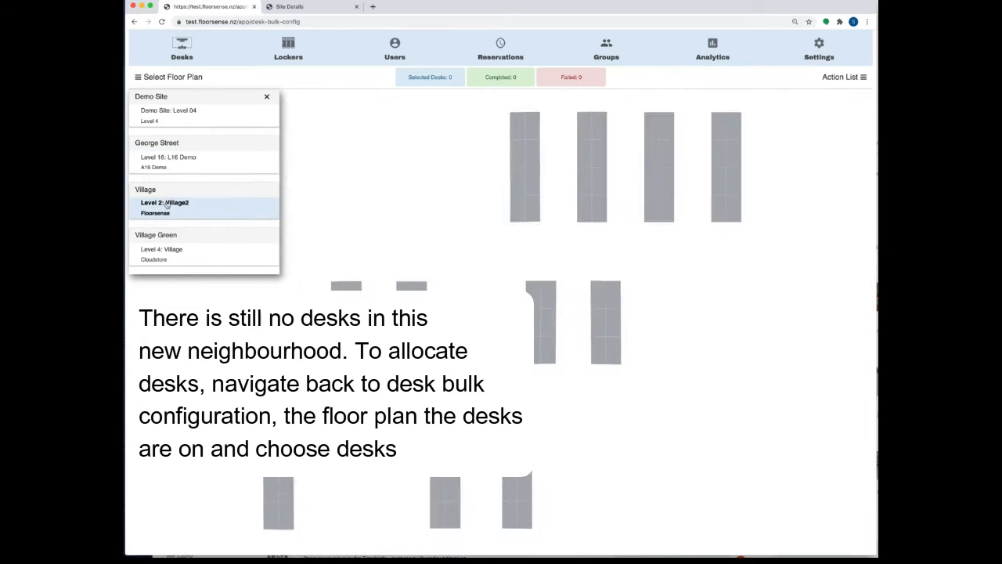
Step: Select 16 desks across two blocks, including desks 49, 50, 57–62 and 66–69
click(519, 129)
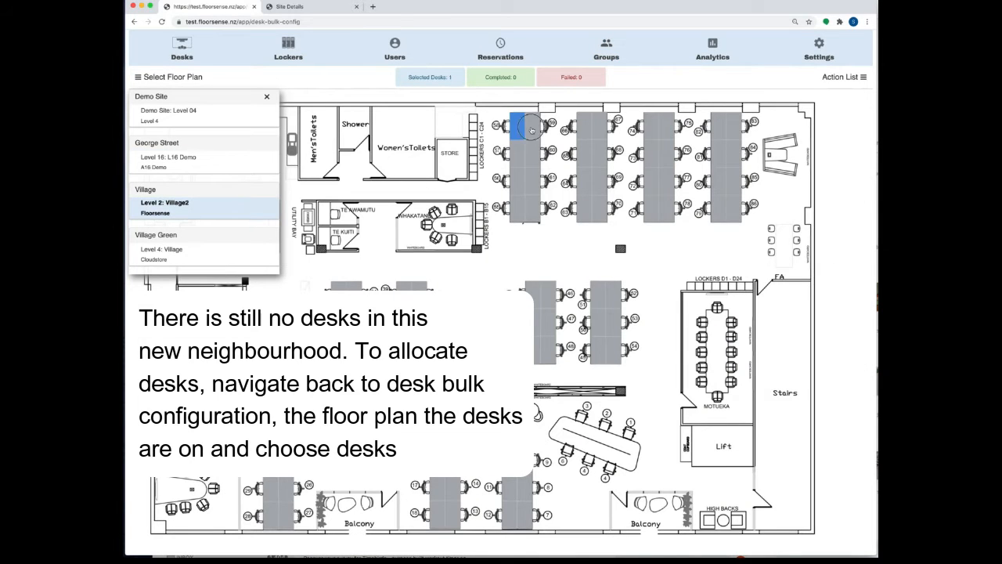
click(531, 131)
click(521, 152)
click(531, 155)
click(519, 180)
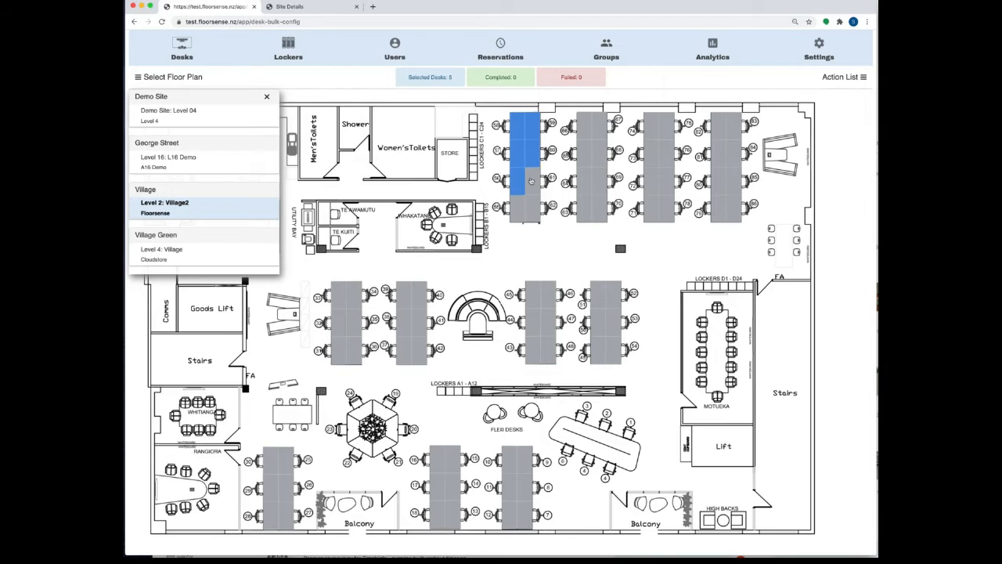
click(533, 181)
click(517, 208)
click(533, 209)
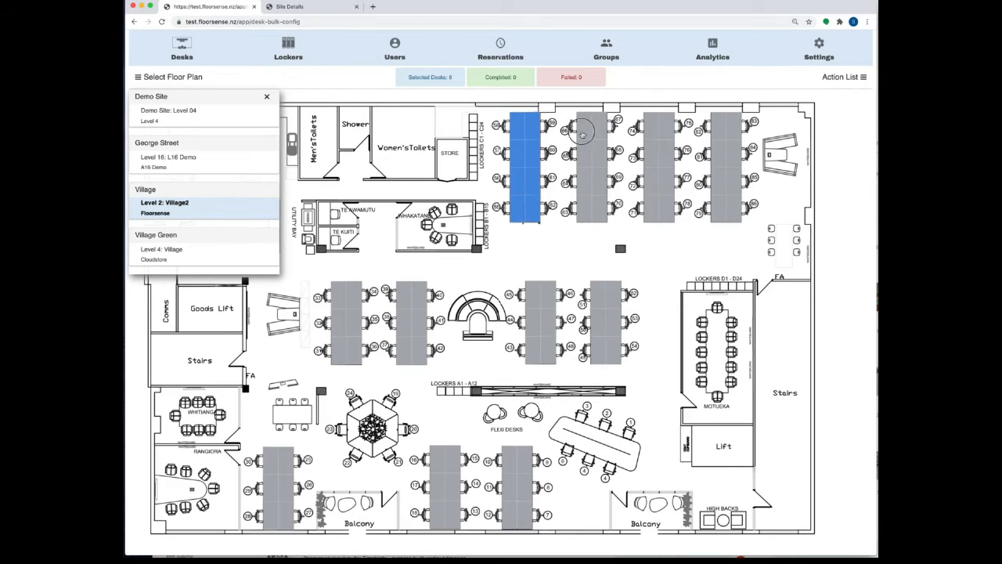
click(584, 126)
click(599, 127)
click(584, 153)
click(598, 160)
click(584, 180)
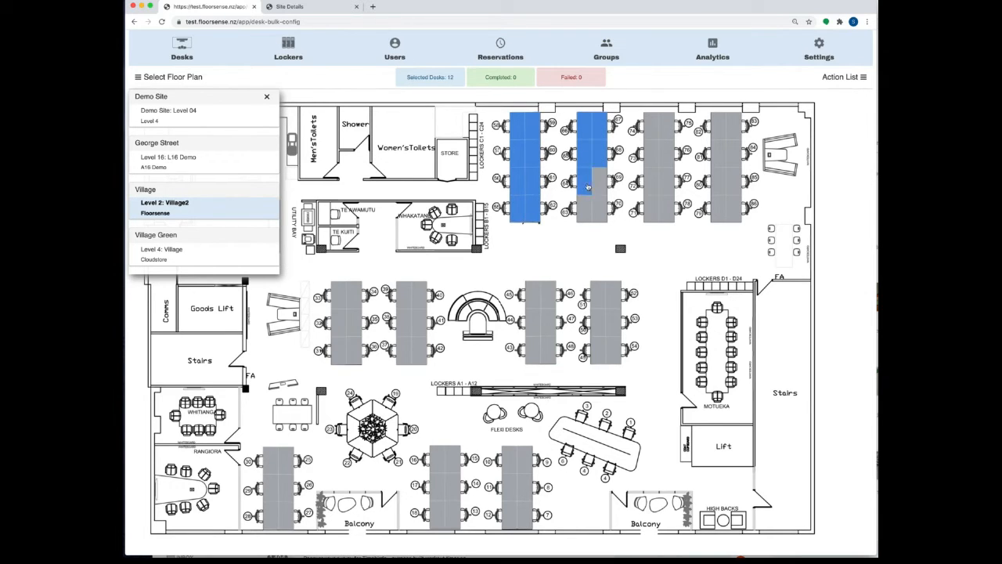
click(599, 181)
click(584, 208)
click(599, 210)
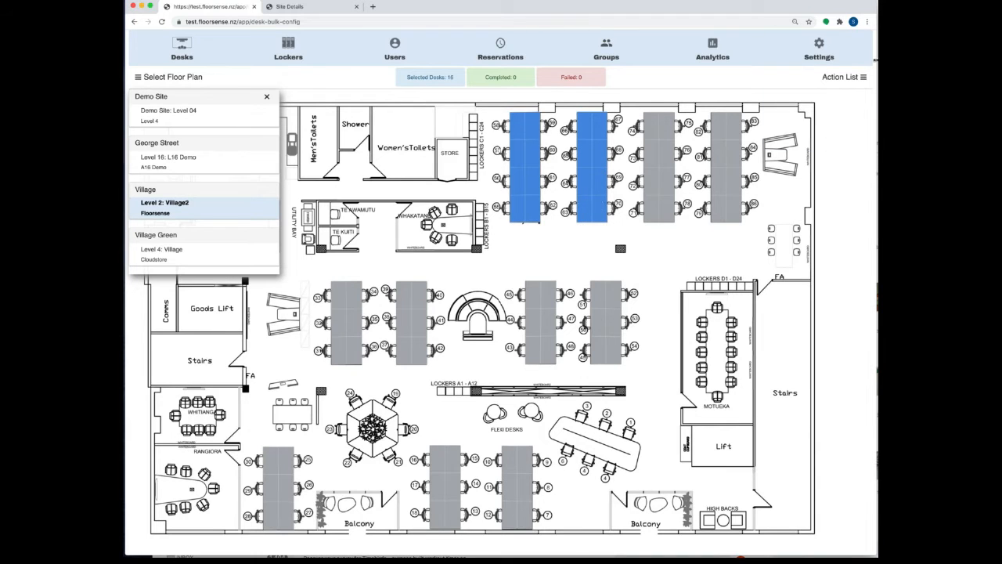
Step: Assign the selected desks to the Facilities Management desk group and close the panels
click(853, 78)
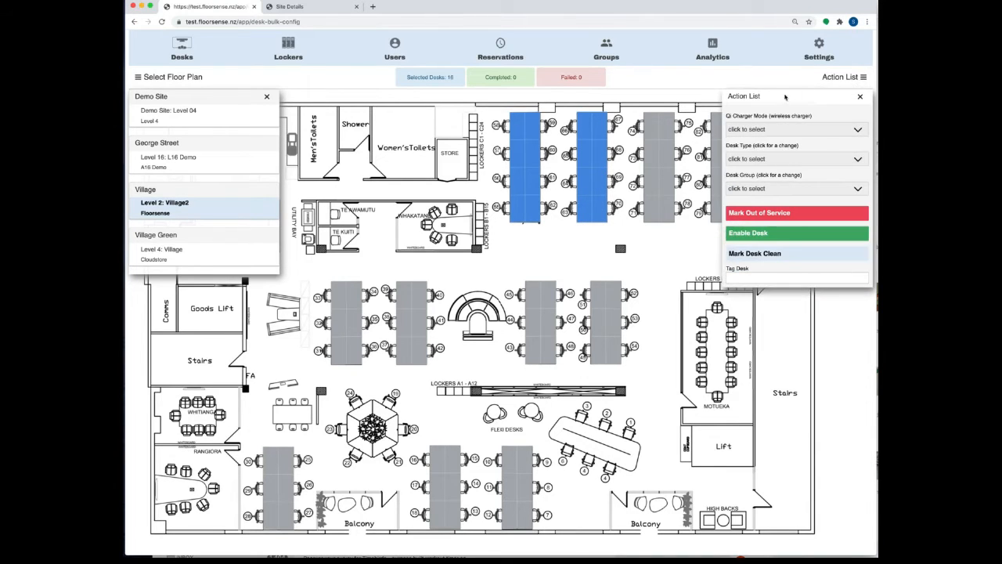
click(760, 188)
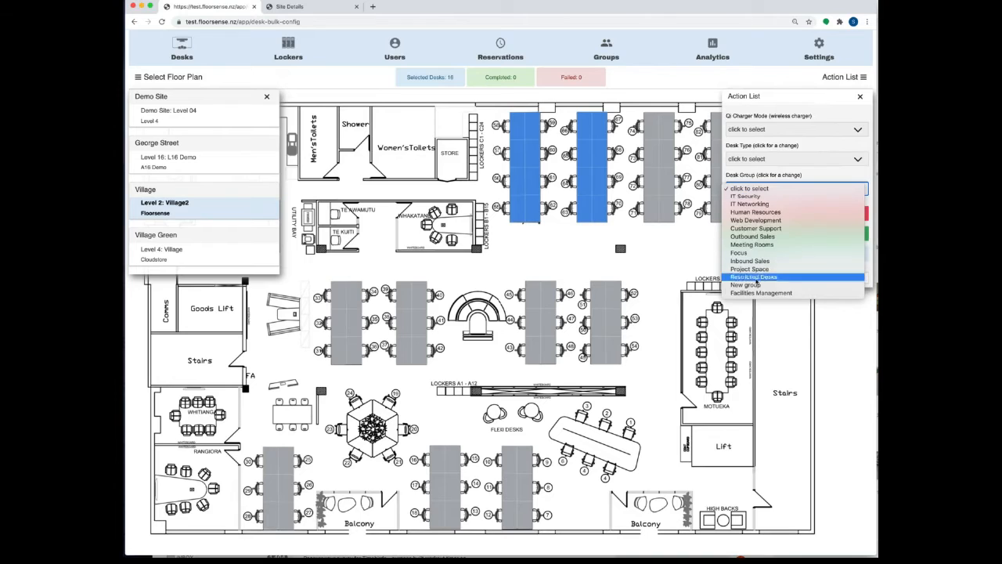
click(756, 295)
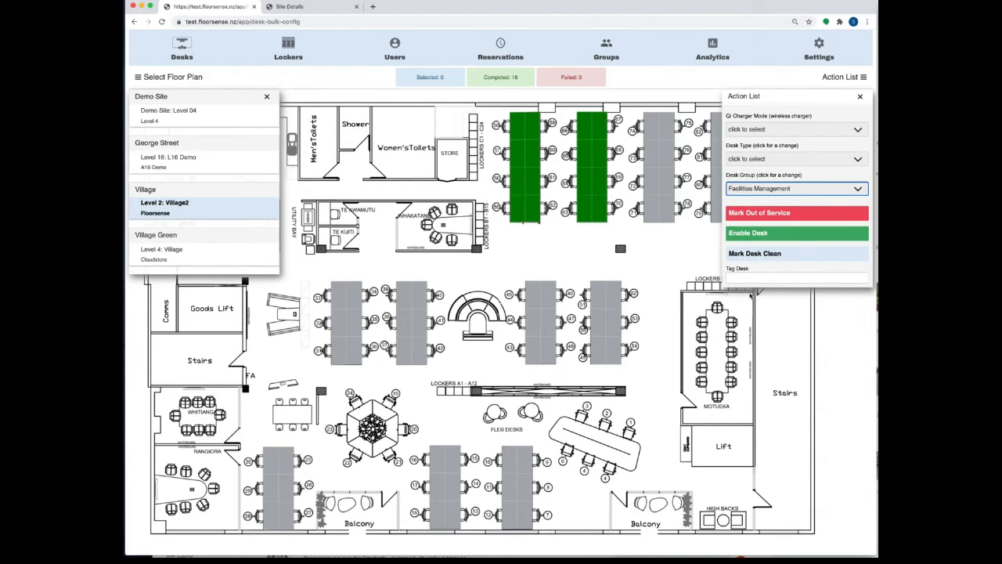
click(708, 265)
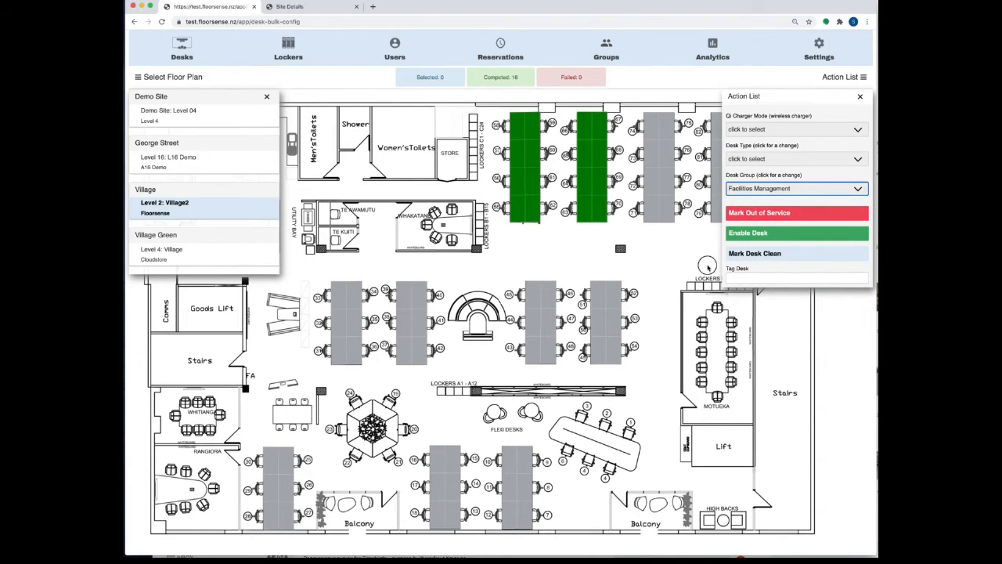
click(859, 96)
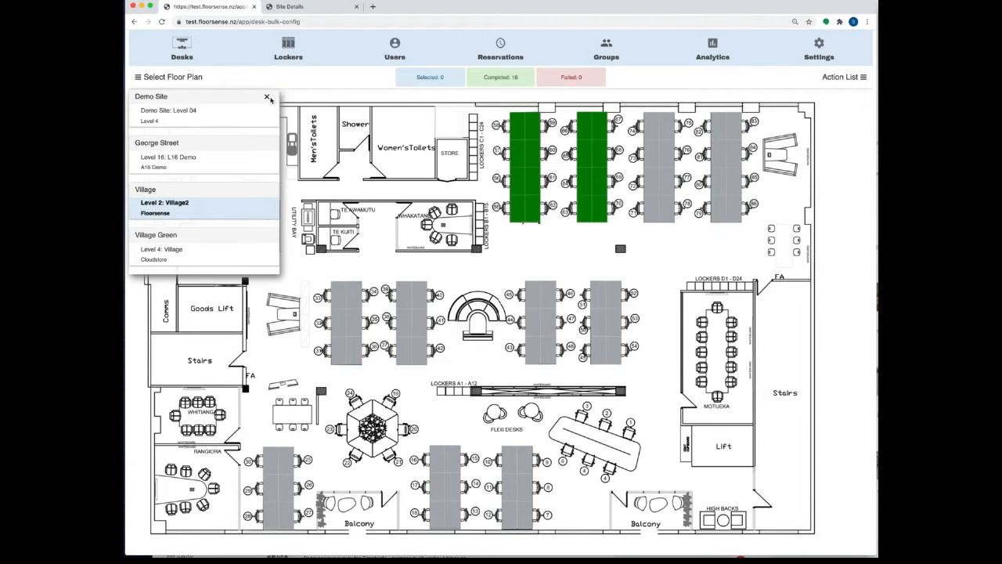
click(267, 97)
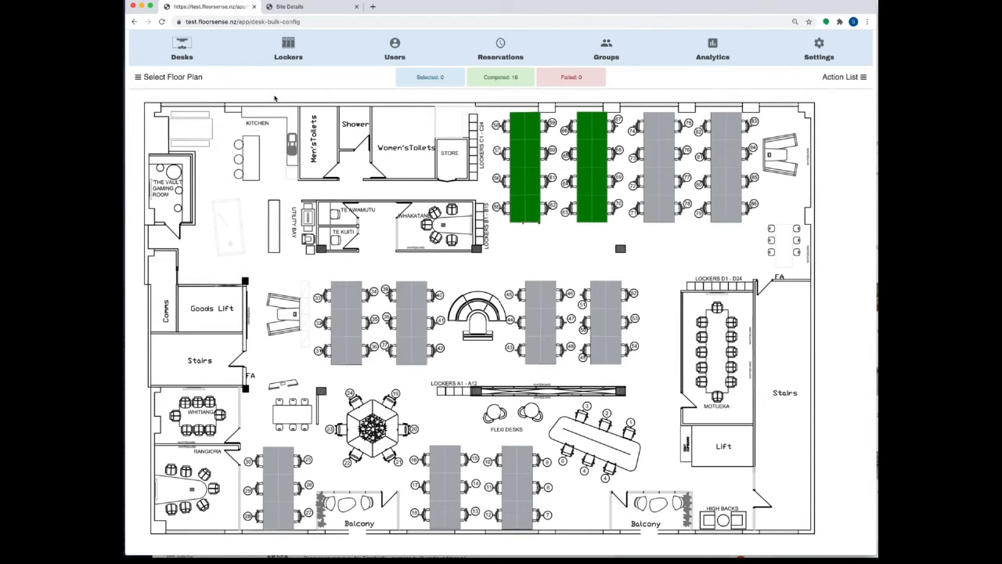
Step: Verify desk V2.57 on Level 2: Village2 is in Facilities Management, then view Desk Analytics
click(181, 39)
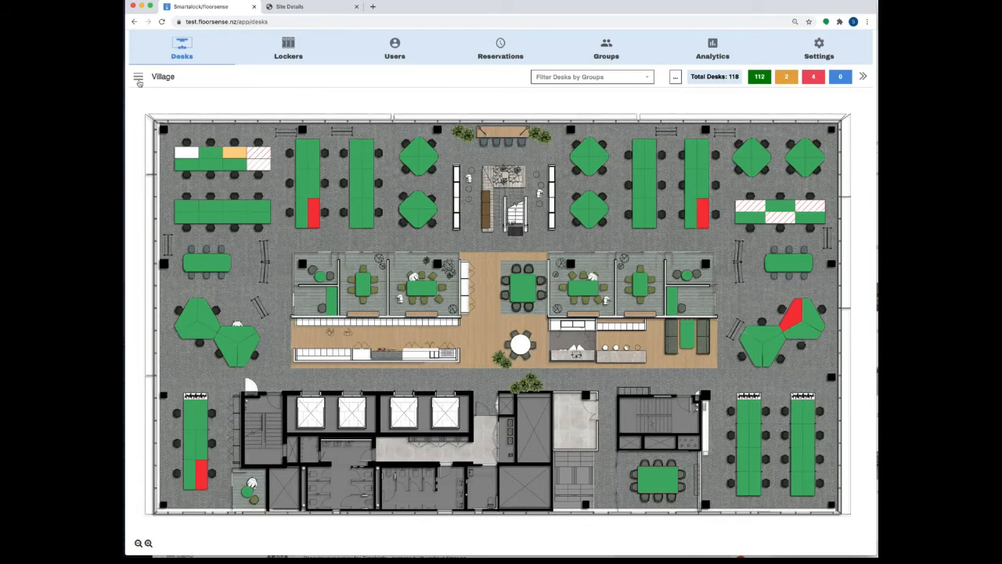
click(138, 77)
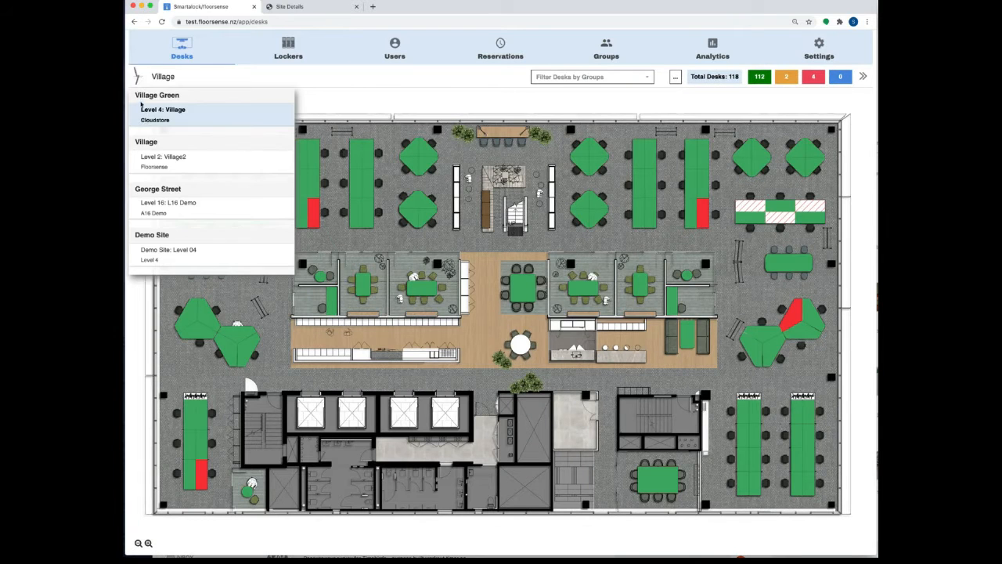
click(153, 166)
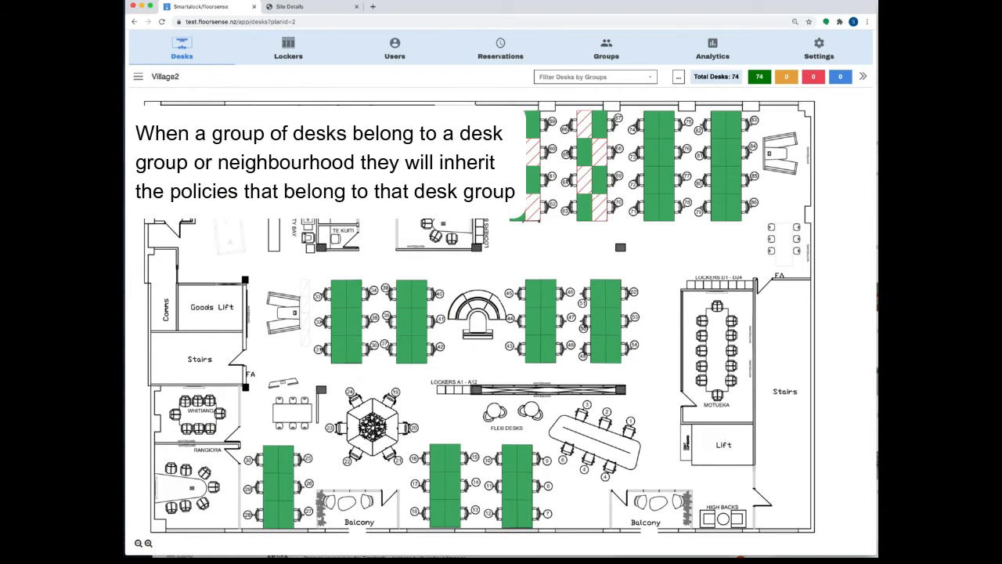
click(519, 154)
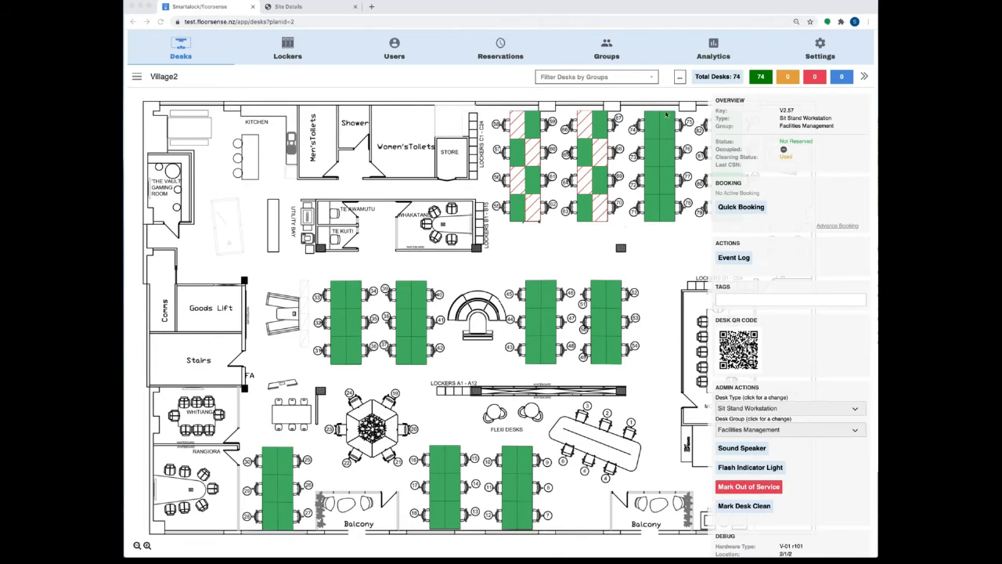
click(713, 52)
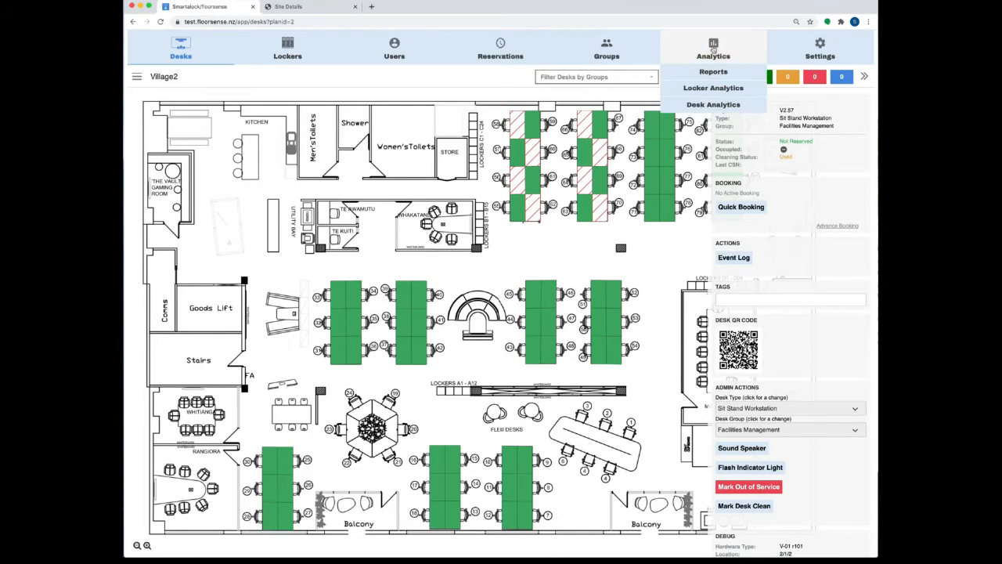
click(708, 105)
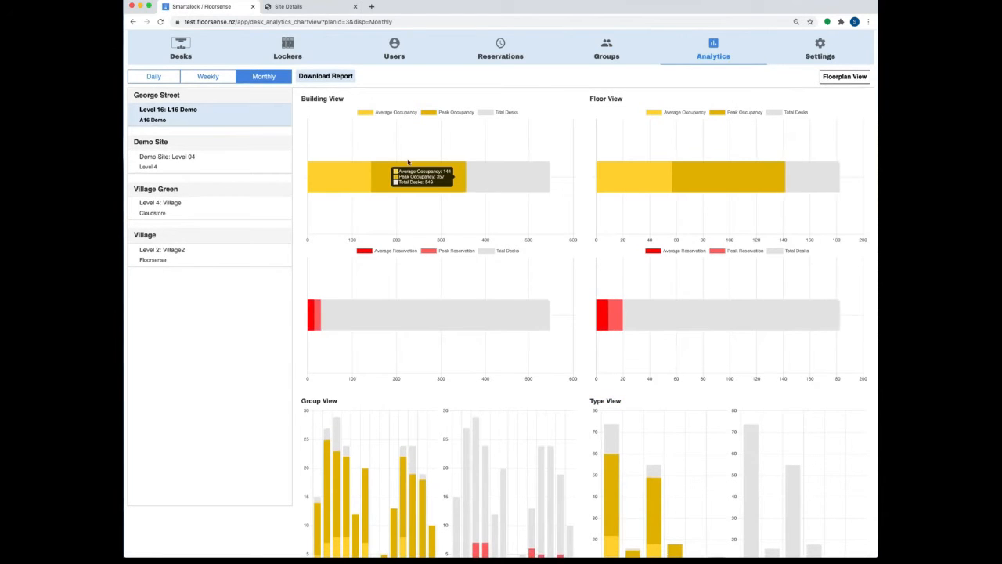
scroll(408, 162, down, 3)
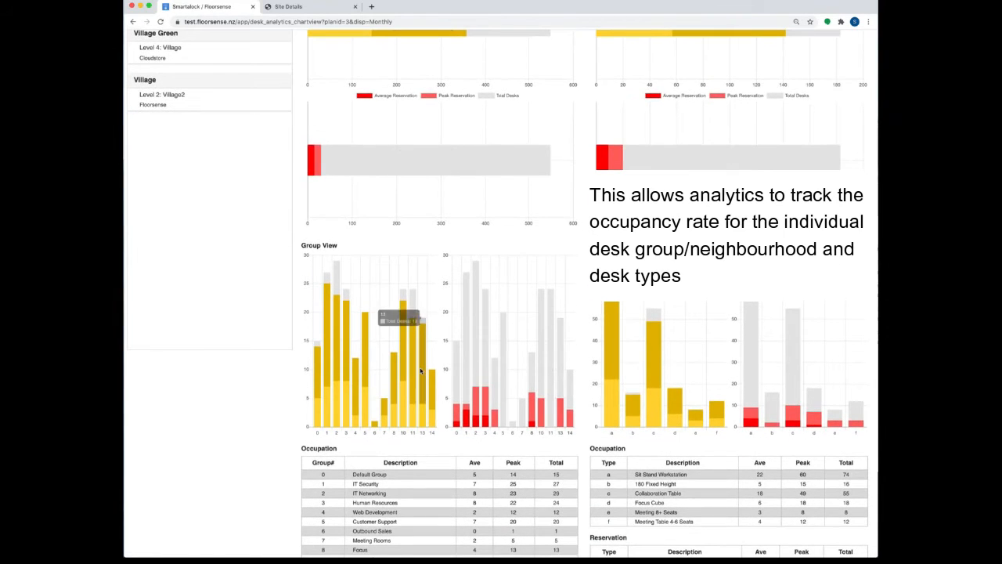
scroll(413, 329, down, 3)
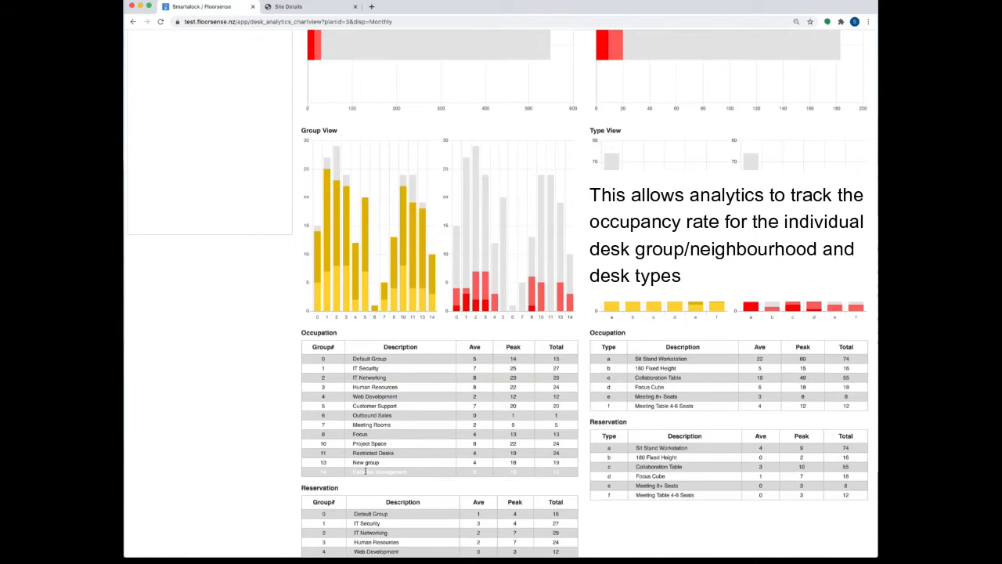
scroll(385, 472, up, 1)
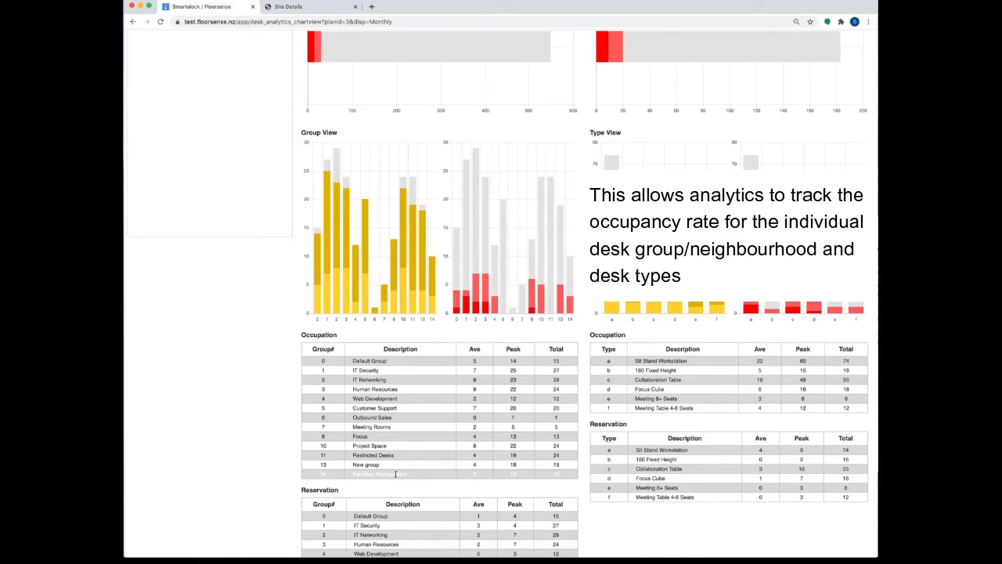
scroll(398, 474, up, 1)
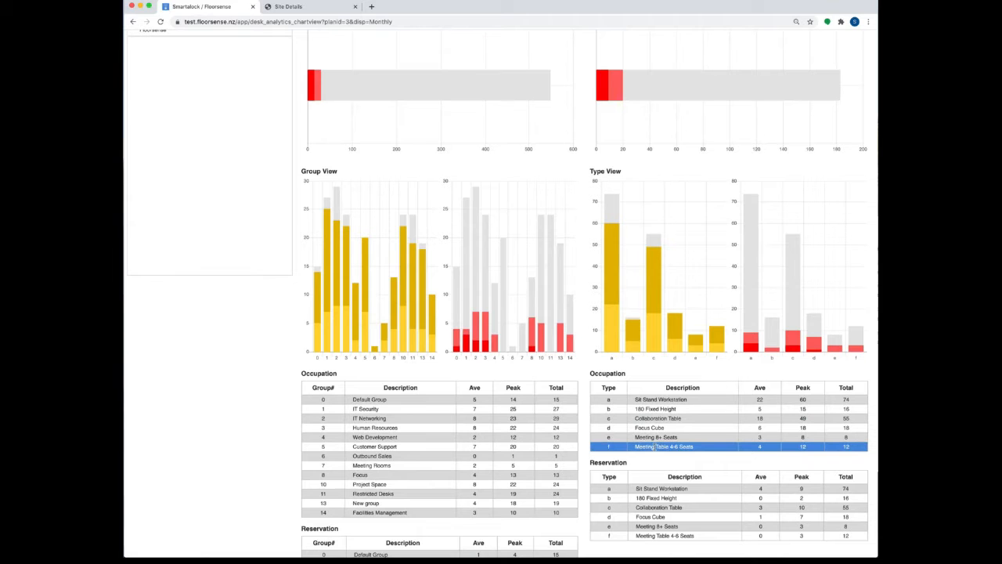
scroll(654, 446, up, 6)
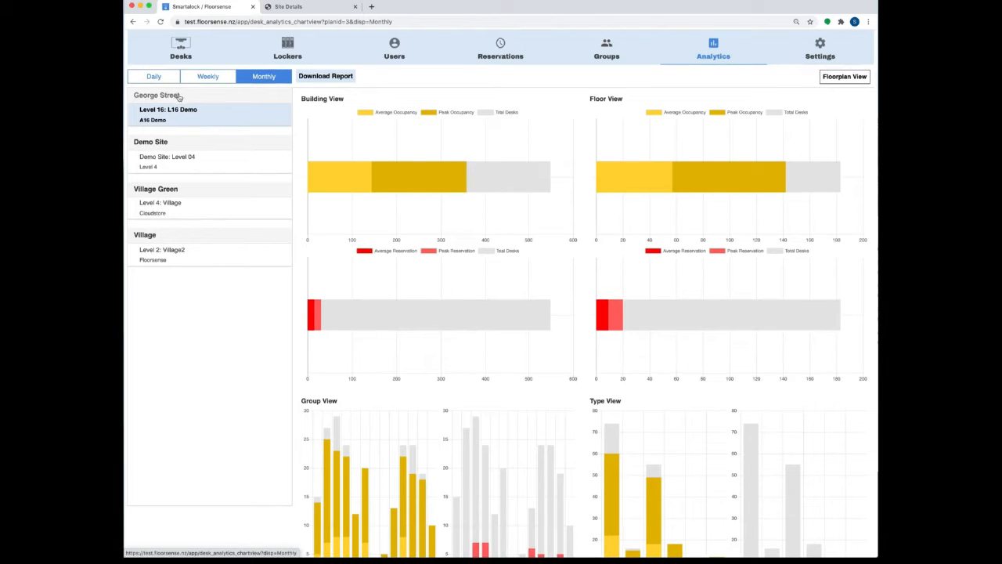
mouse_move(384, 172)
mouse_move(600, 175)
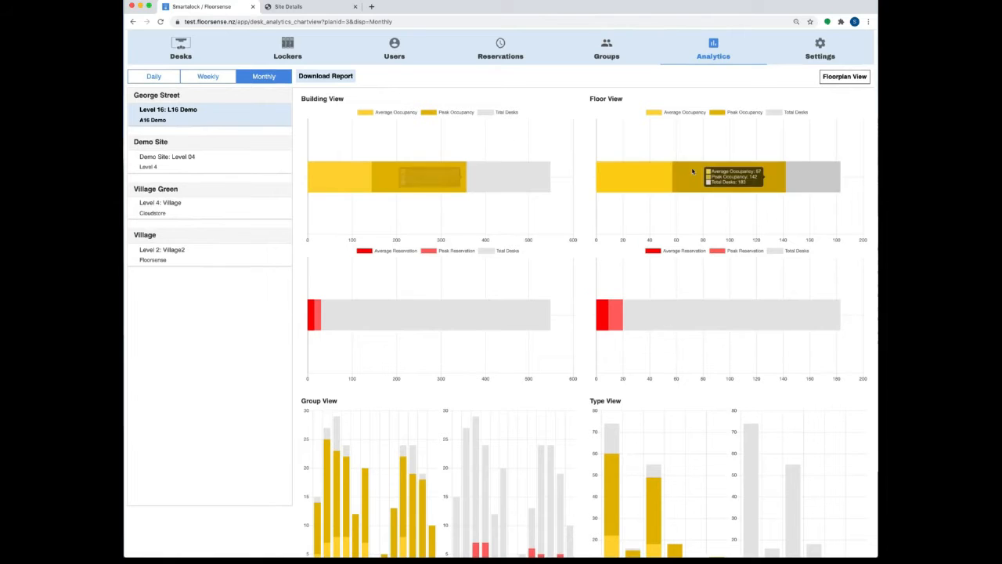
scroll(552, 344, down, 1)
scroll(552, 344, down, 2)
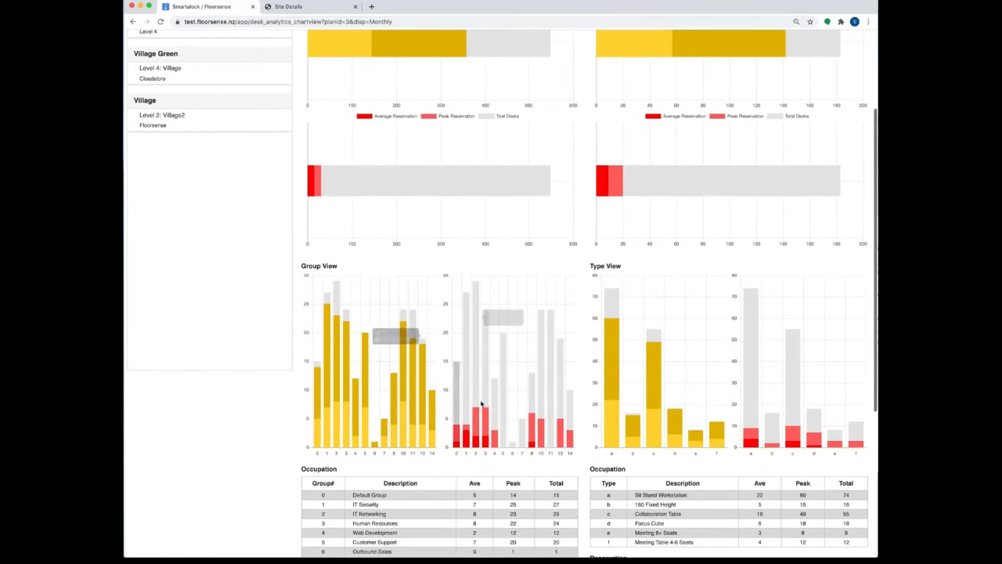
scroll(521, 416, up, 3)
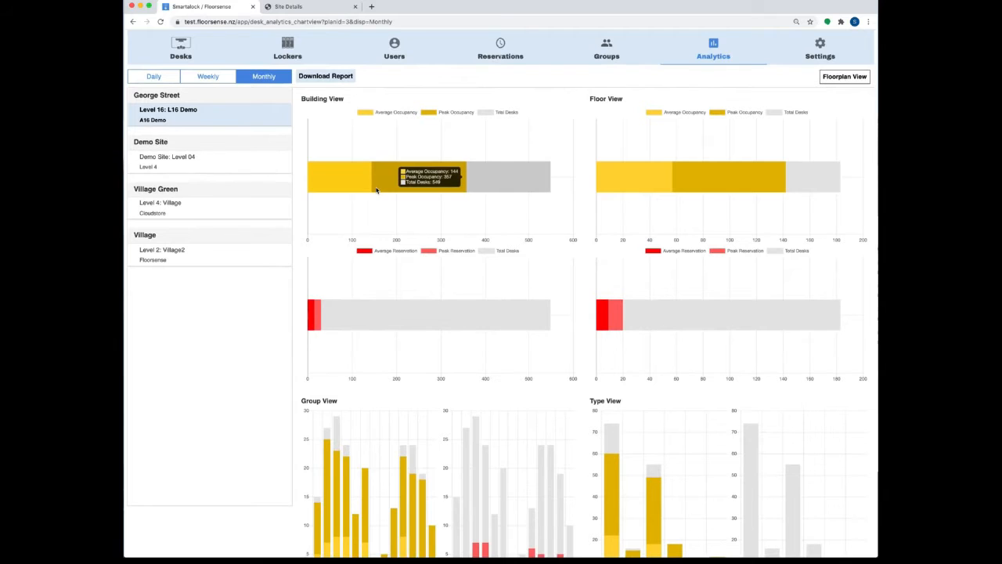
mouse_move(714, 45)
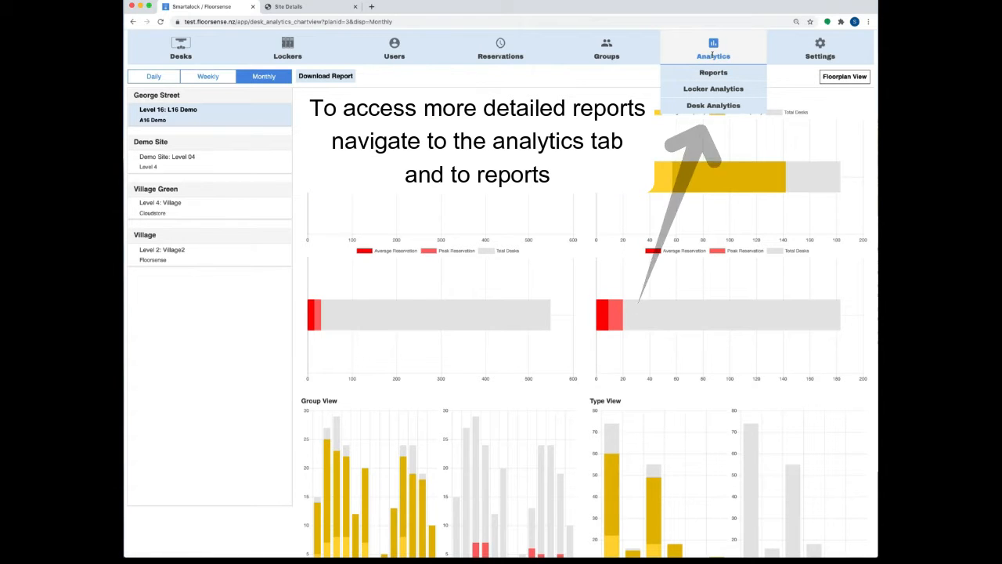
Step: Open the Users directory and preview the Add a New User form before returning
mouse_move(427, 61)
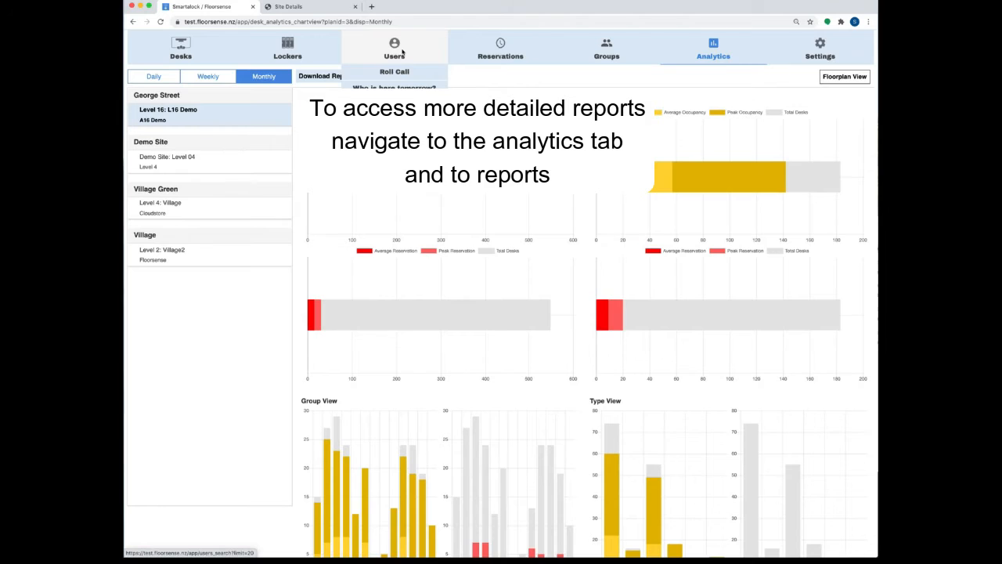
click(397, 50)
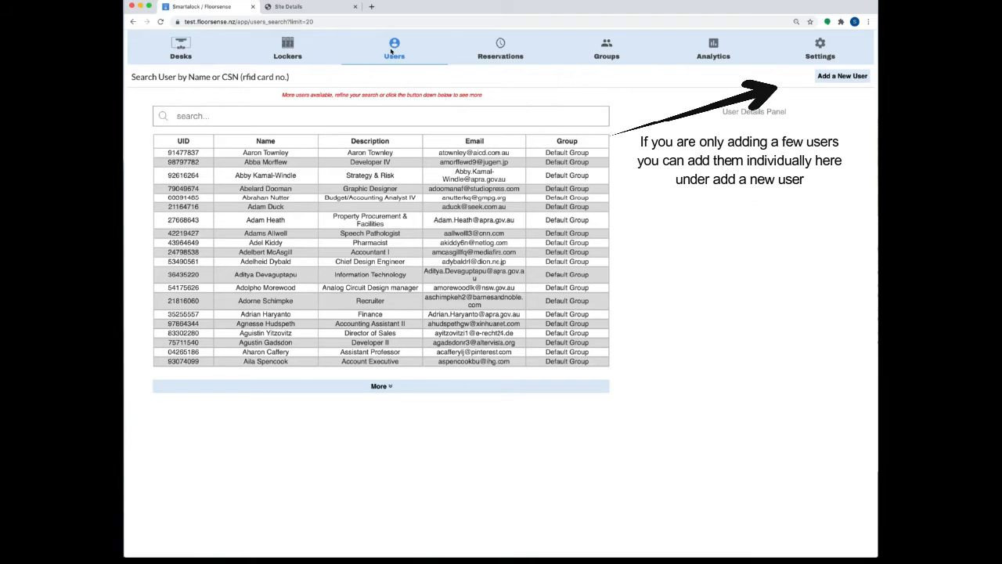
click(824, 78)
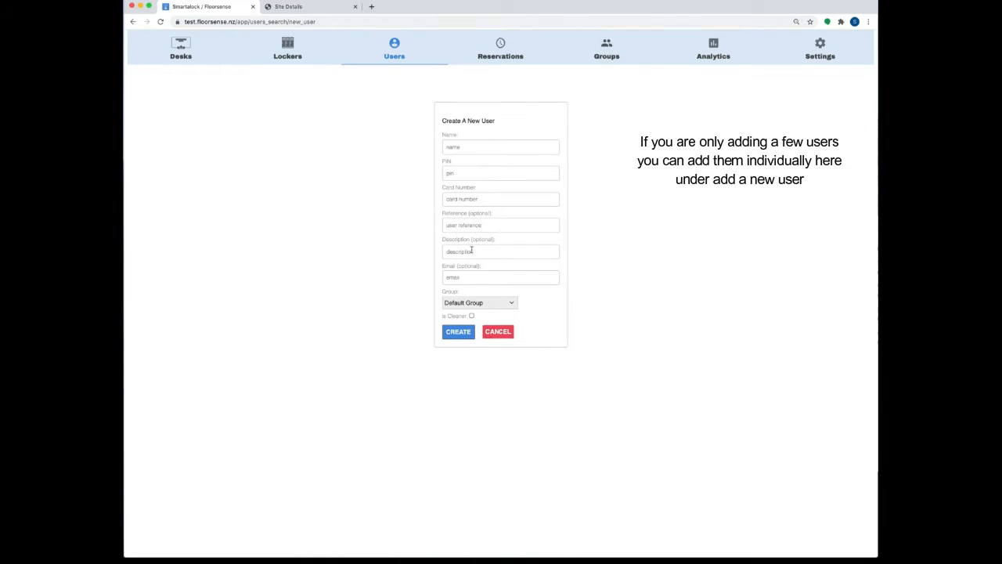
click(133, 22)
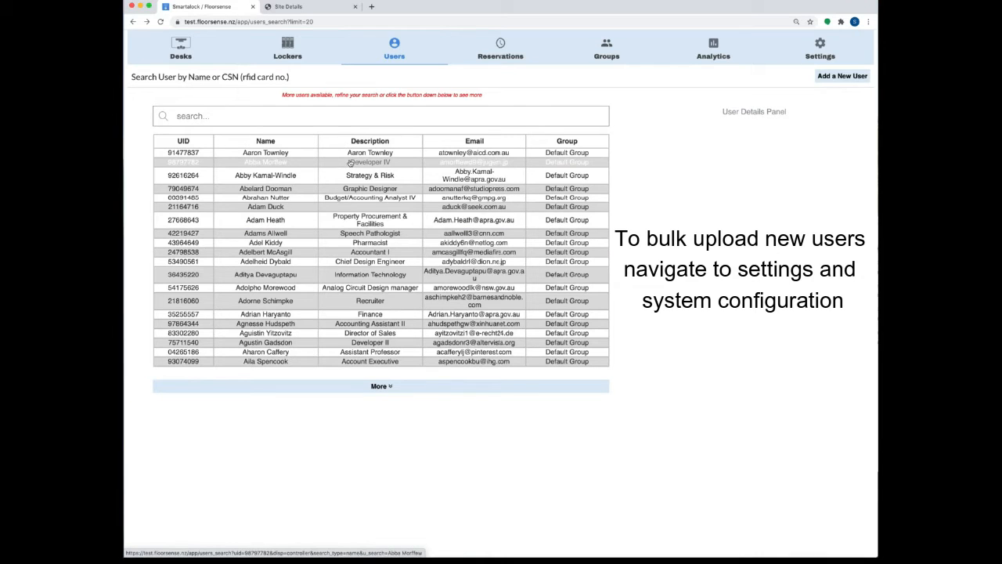
click(820, 49)
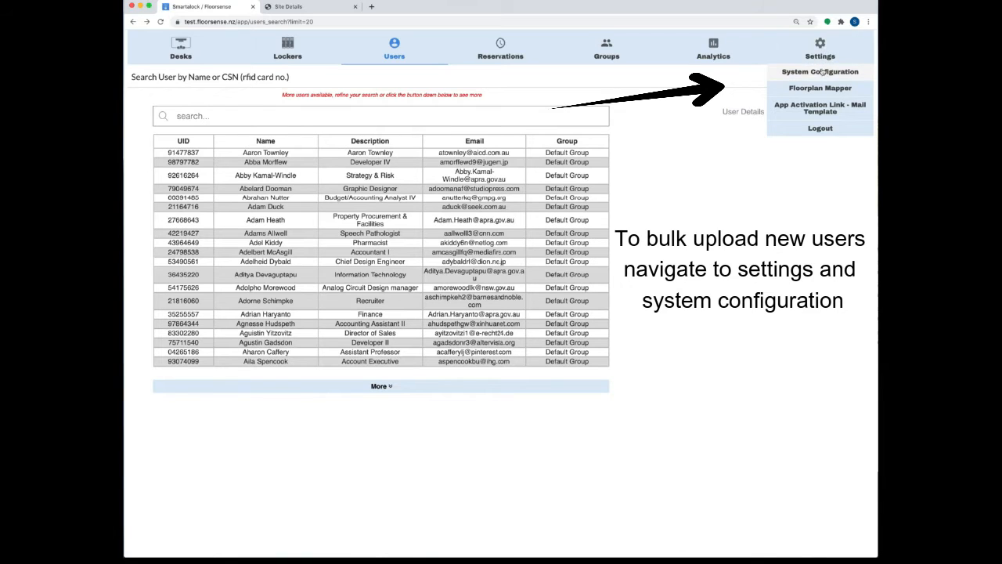
Step: Export the User DB from System Configuration as user-export (33).tsv and open it
click(818, 71)
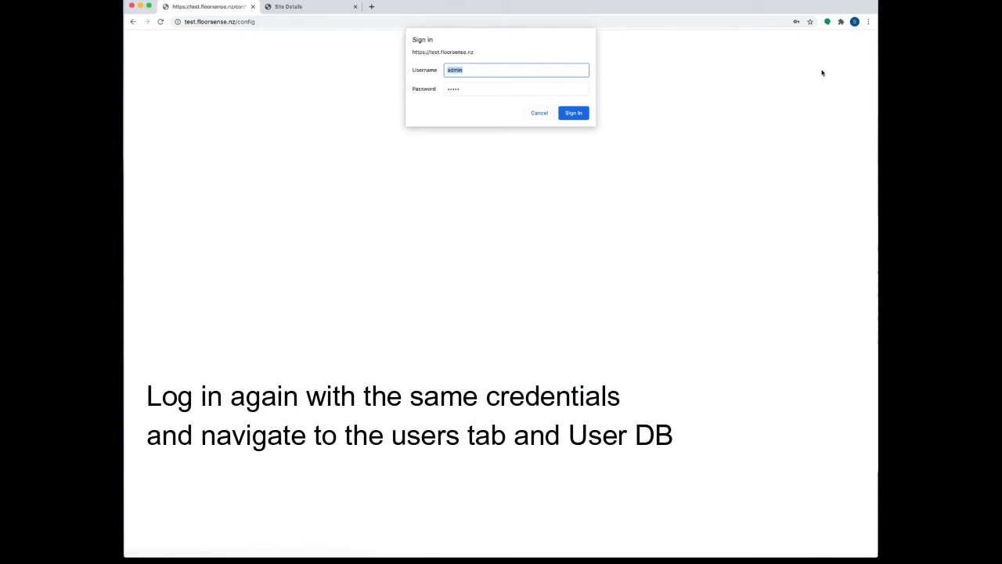
click(574, 114)
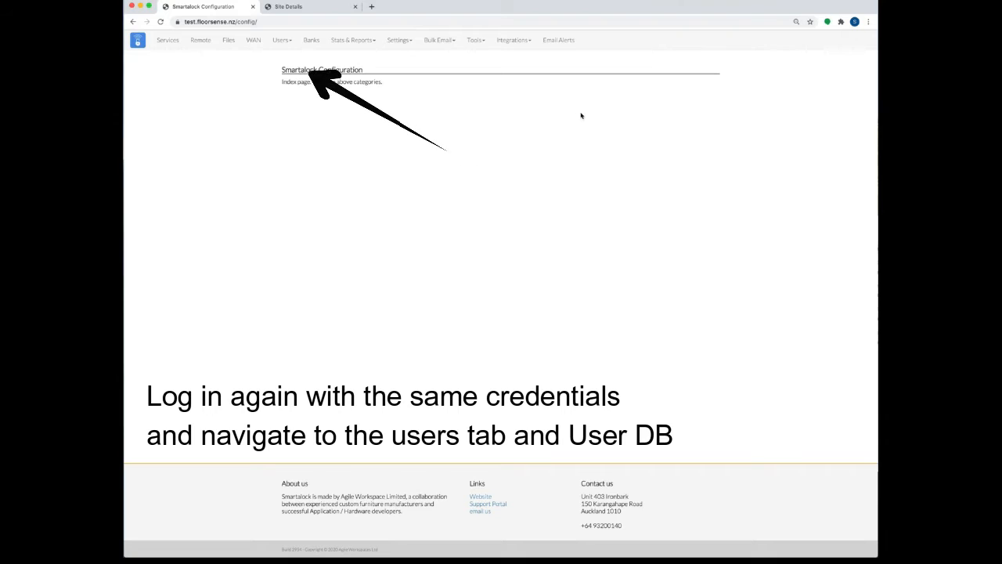
click(287, 42)
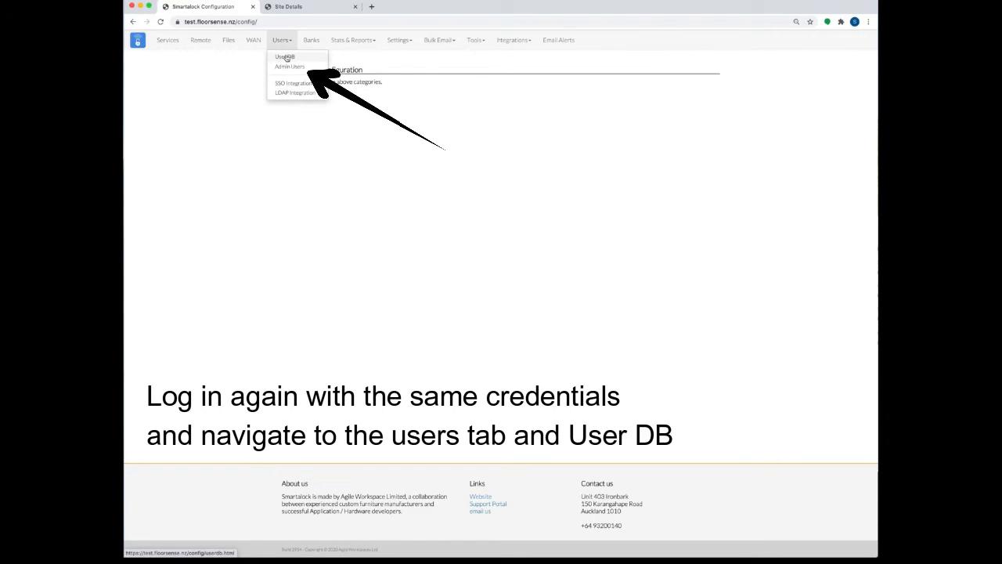
click(285, 57)
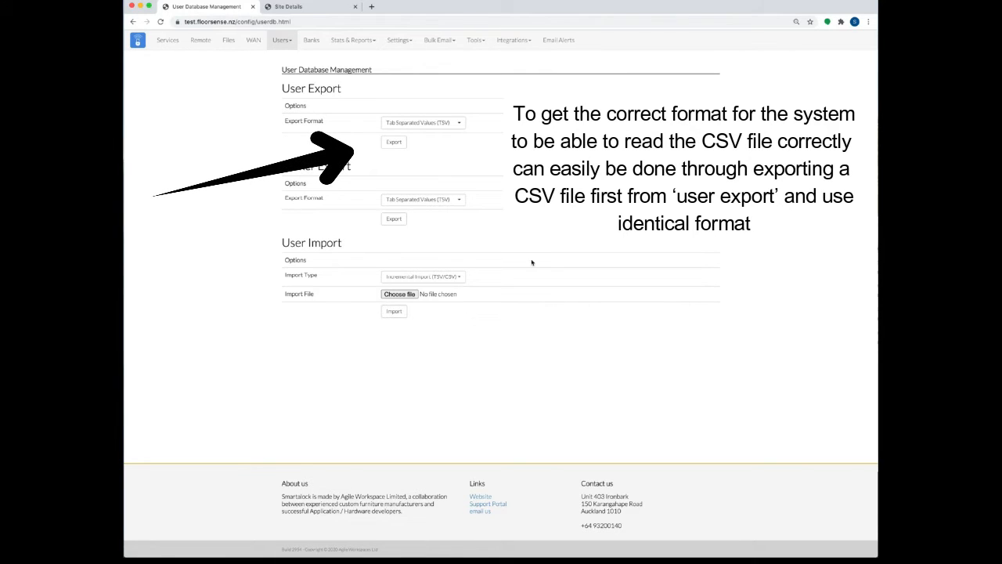
click(399, 143)
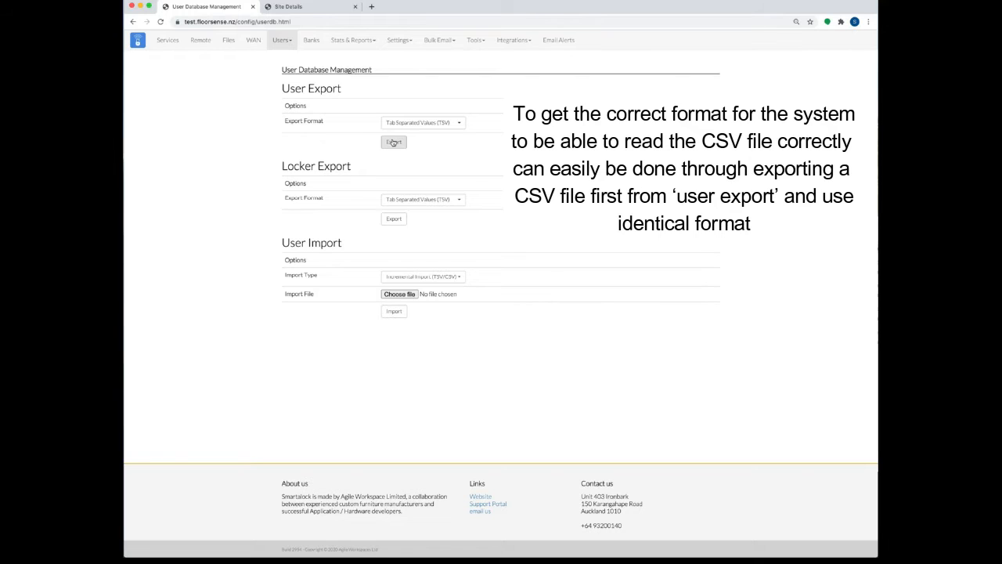
click(393, 142)
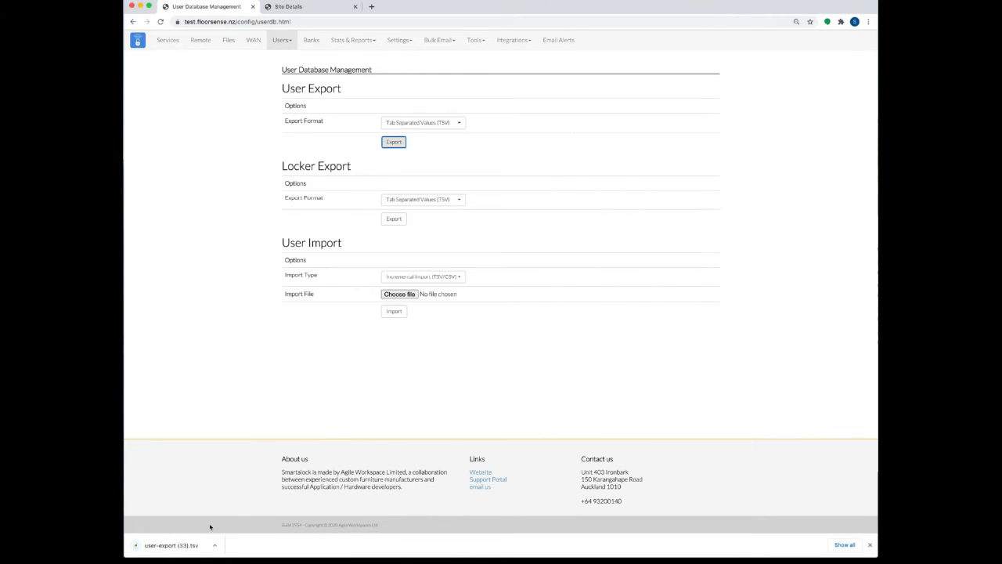
click(185, 545)
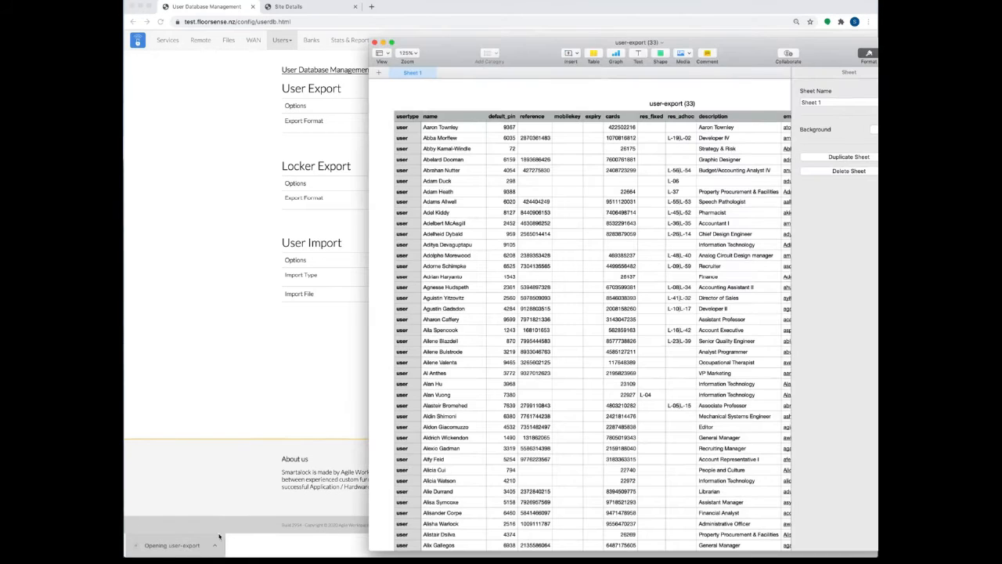
Step: Widen the user-export sheet to review its columns, then close it
drag(368, 338, 172, 315)
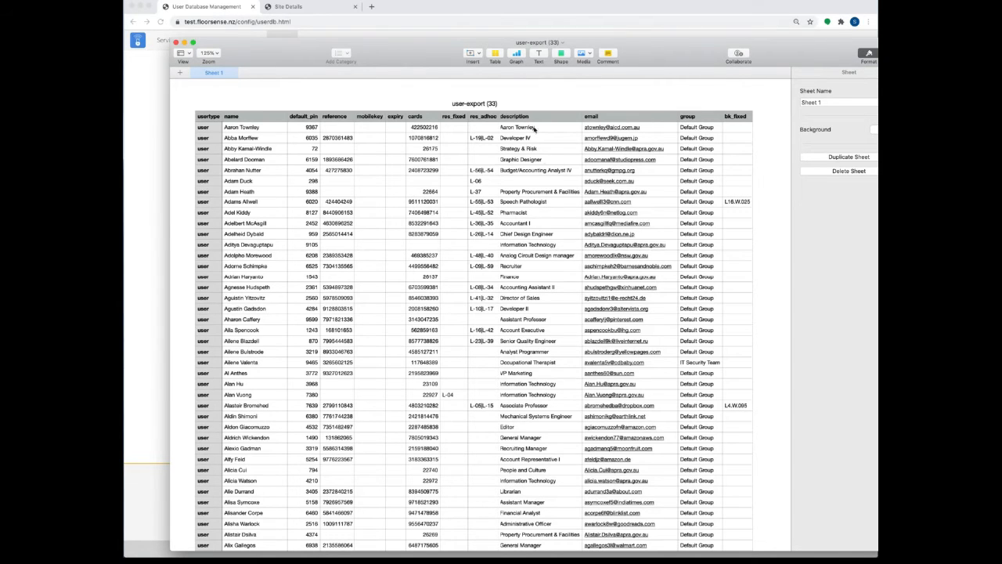
click(177, 42)
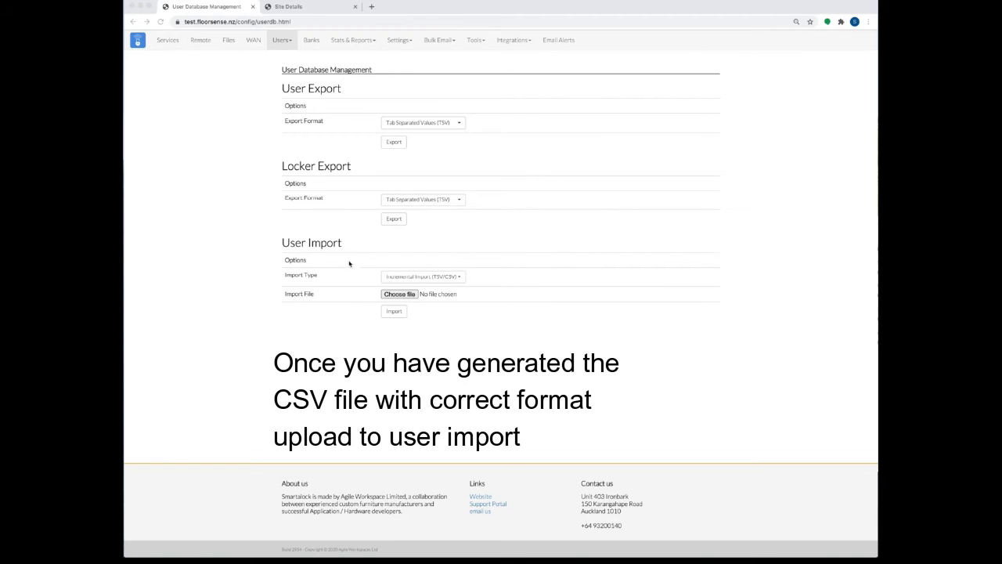
click(408, 278)
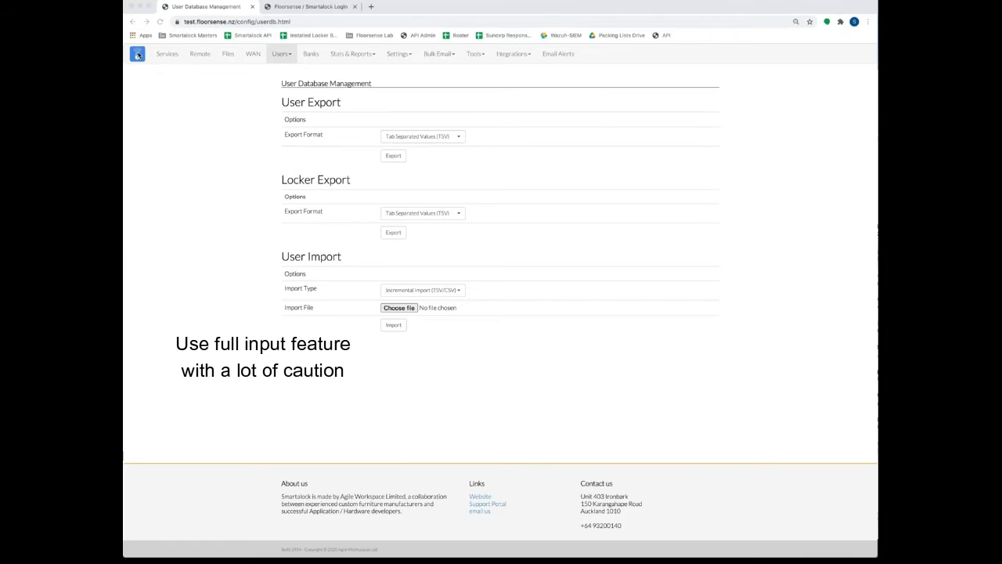
Step: Return to the admin front end via the lock logo and show the Users search list
click(146, 88)
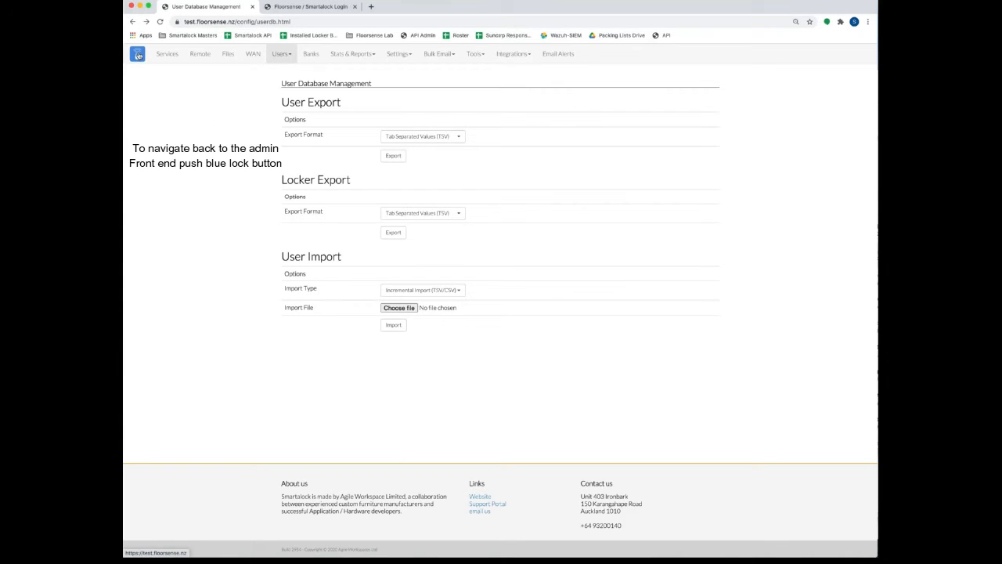
click(138, 56)
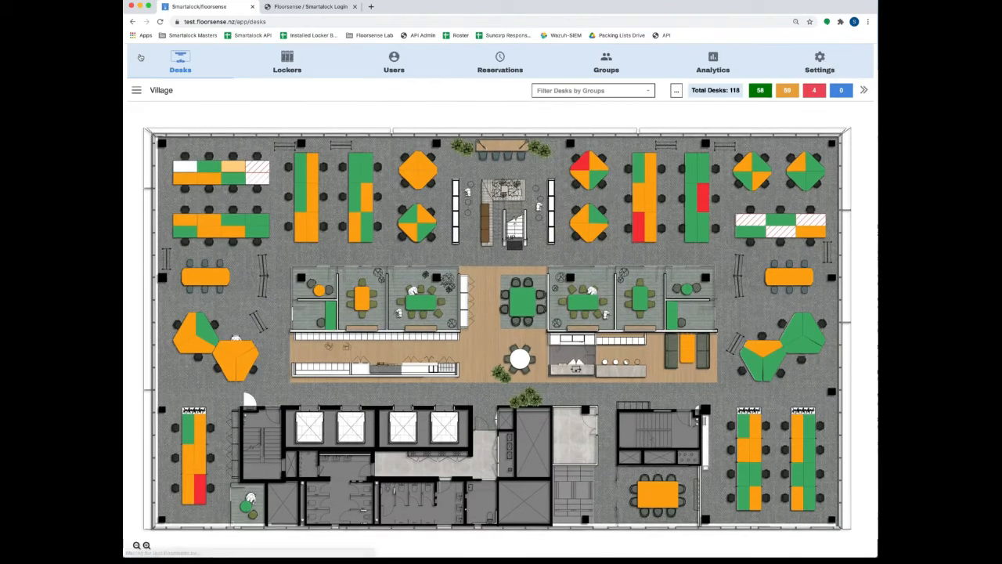
click(413, 61)
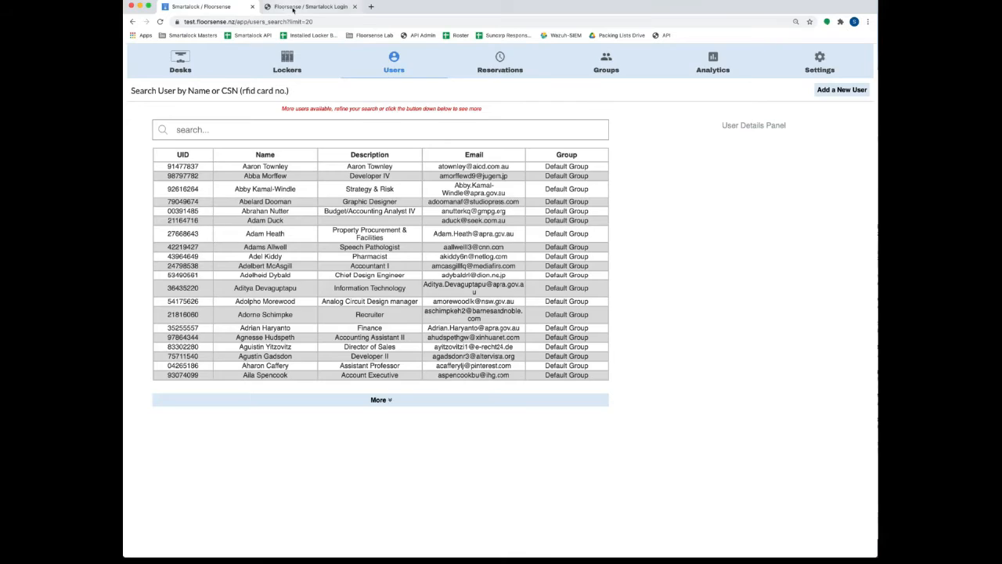
Step: On the end-user login page, choose organisation credentials and enter the user's email
click(290, 6)
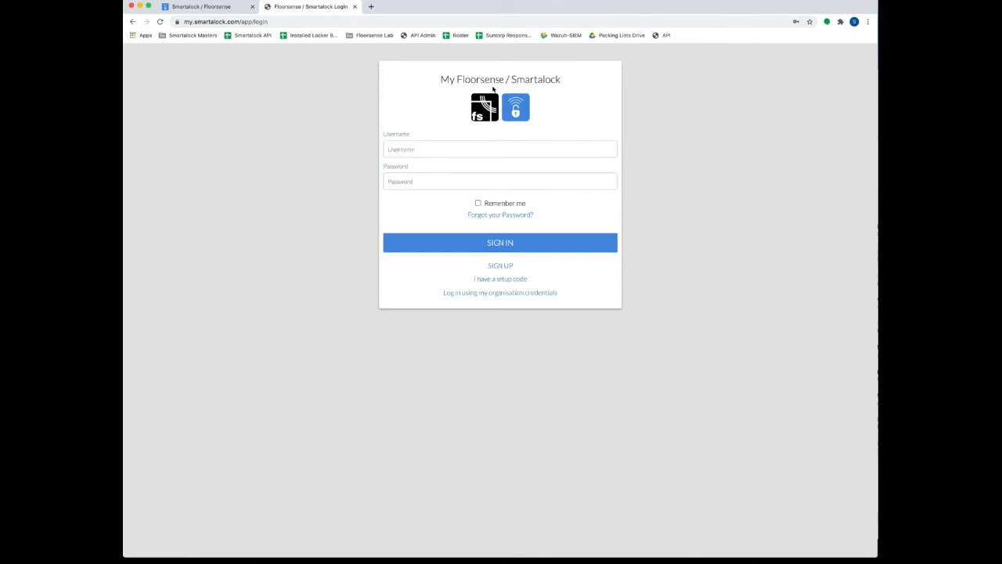
click(499, 295)
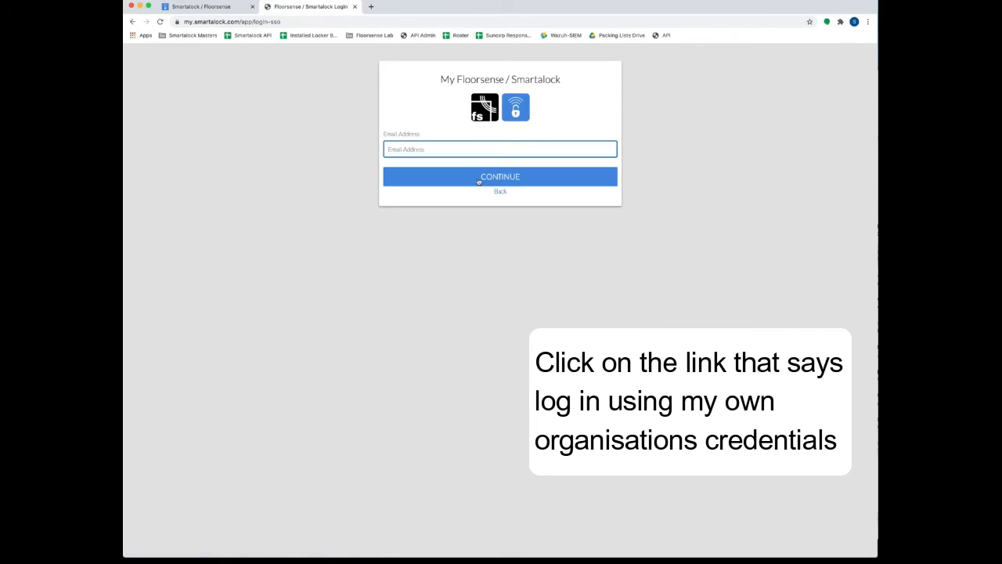
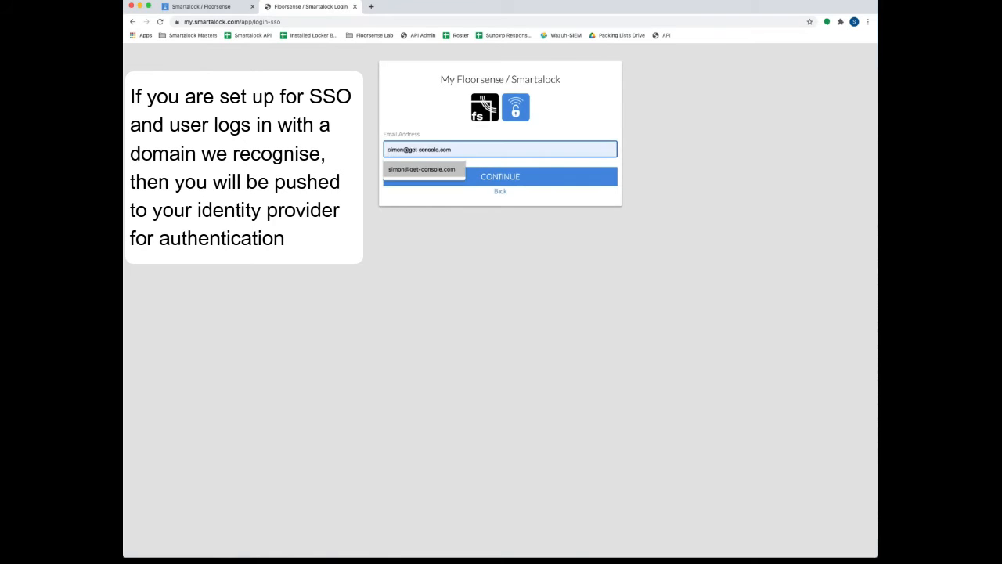
click(438, 169)
click(490, 176)
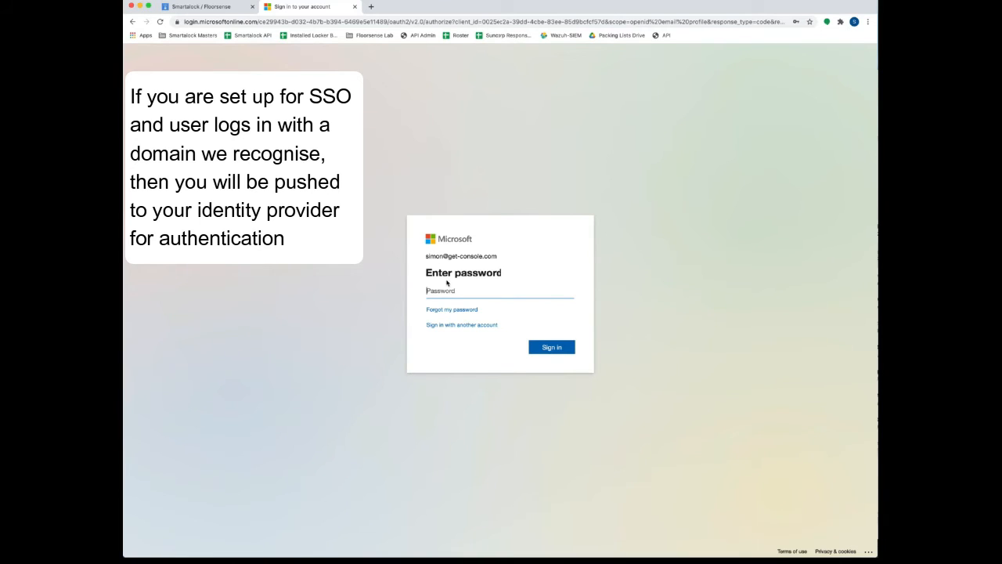
Step: Sign in with the saved Microsoft password, view the Book a Desk floor plan, then return to admin
click(445, 290)
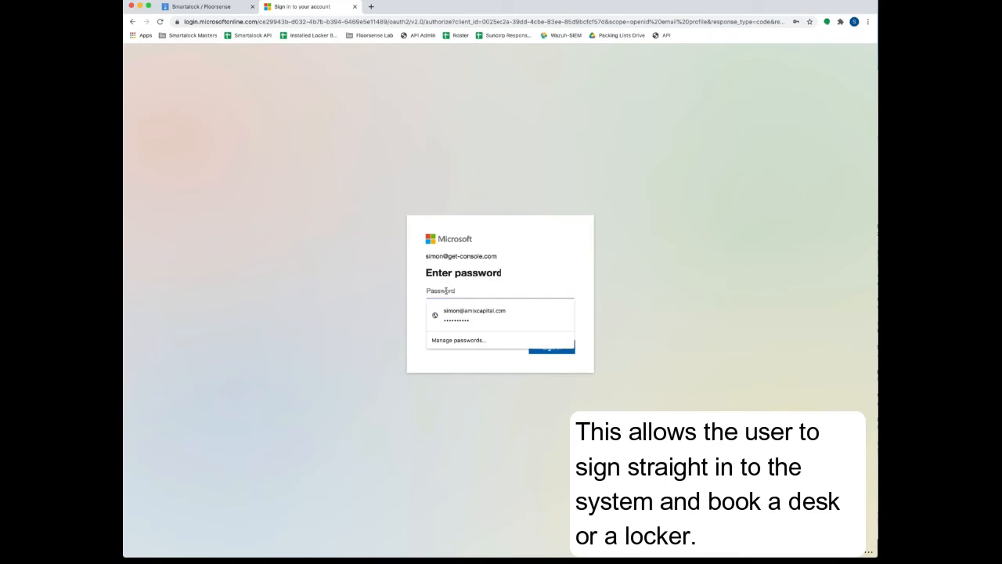
text(•••••••••)
key(Return)
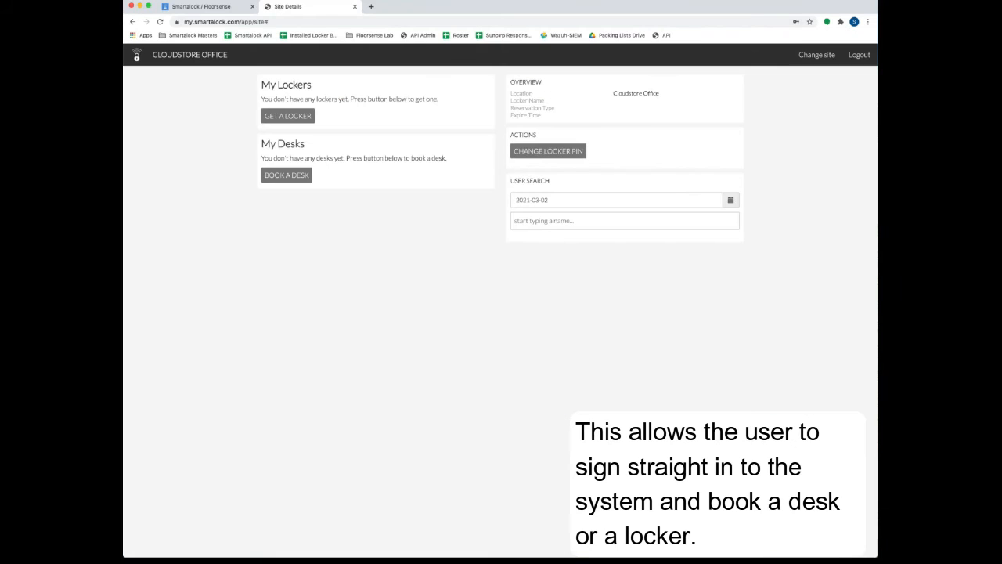
click(287, 174)
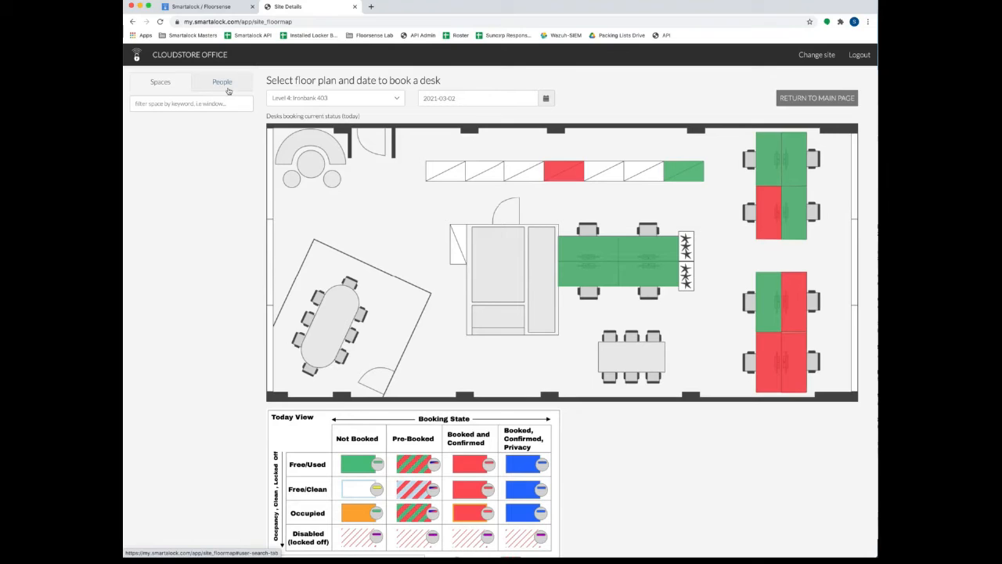
click(207, 9)
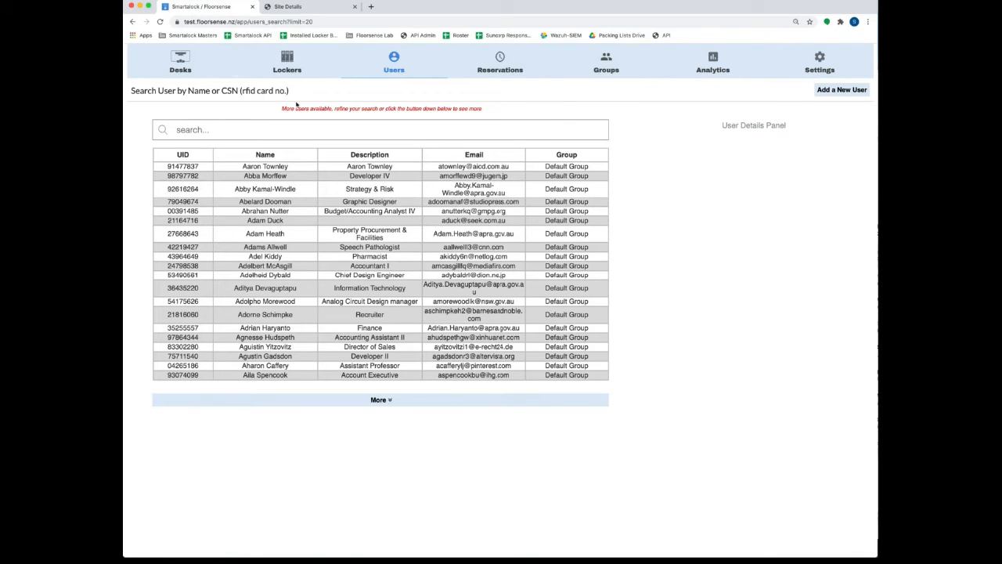
Step: Search users by first name and open the IT Security Team member with locker L16.002 and desk L16.W.004
click(271, 130)
text(simon)
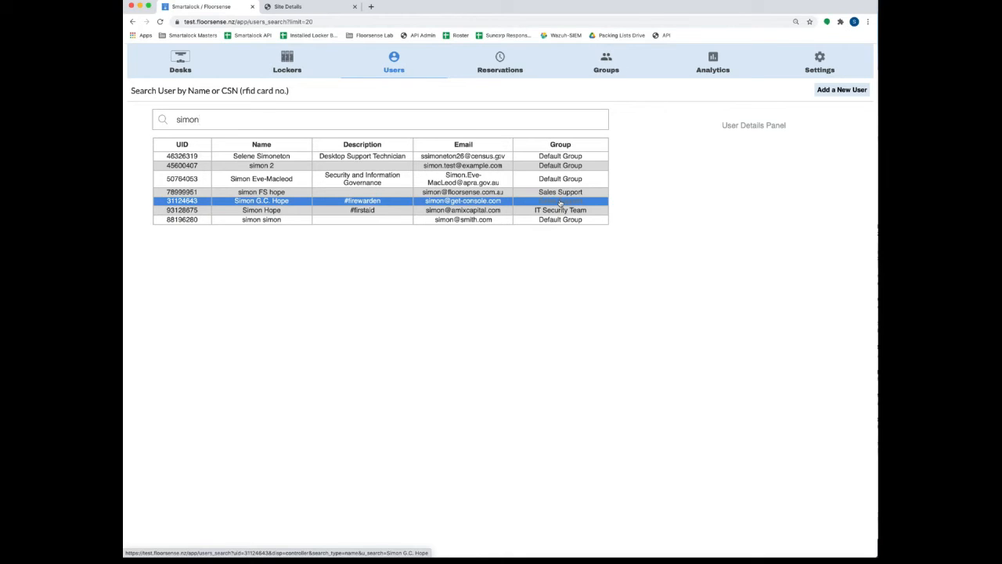
scroll(530, 332, down, 1)
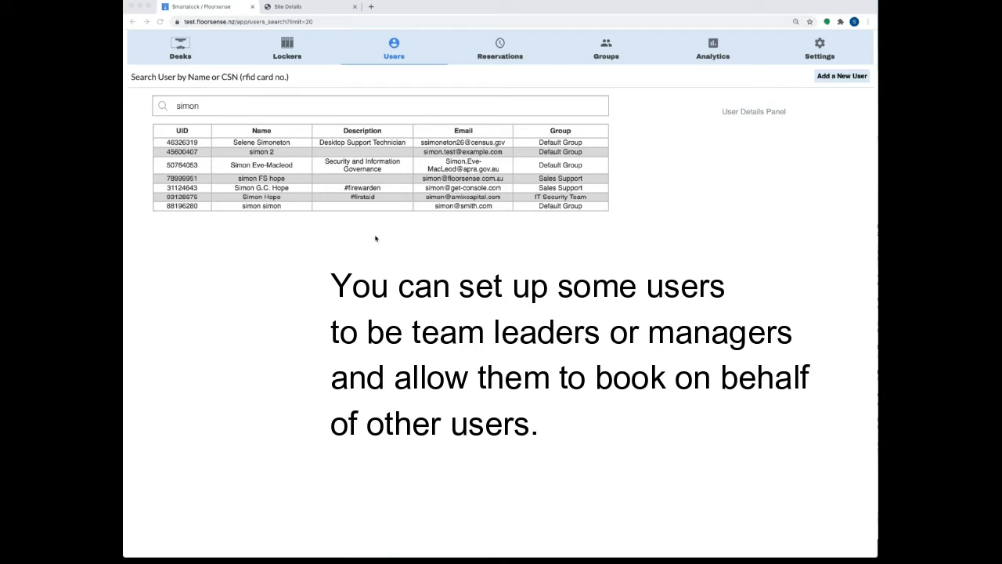
click(285, 198)
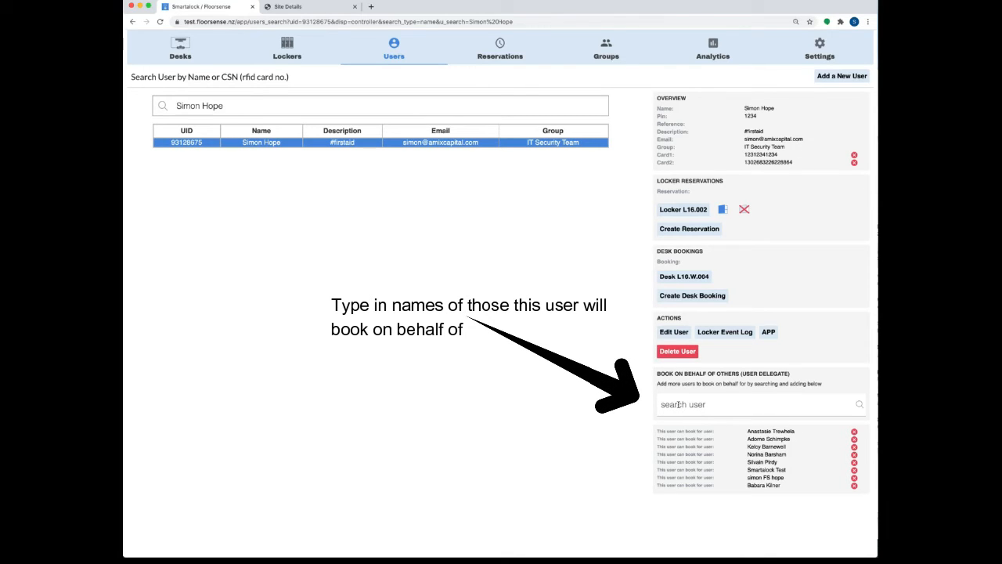
Step: Add a user found by searching 'fr' as a book-on-behalf delegate, then remove the last delegate
click(678, 404)
text(fr)
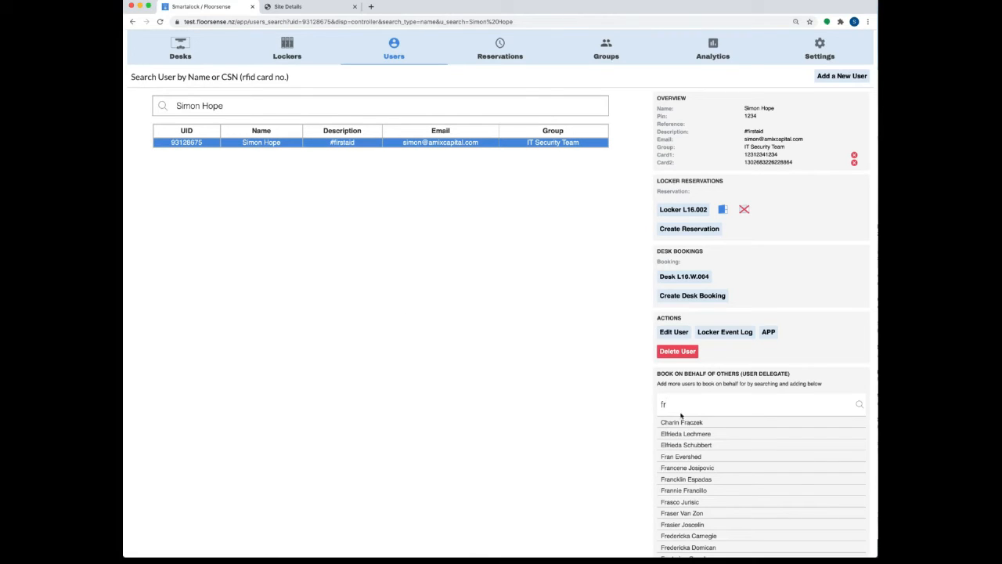
click(689, 479)
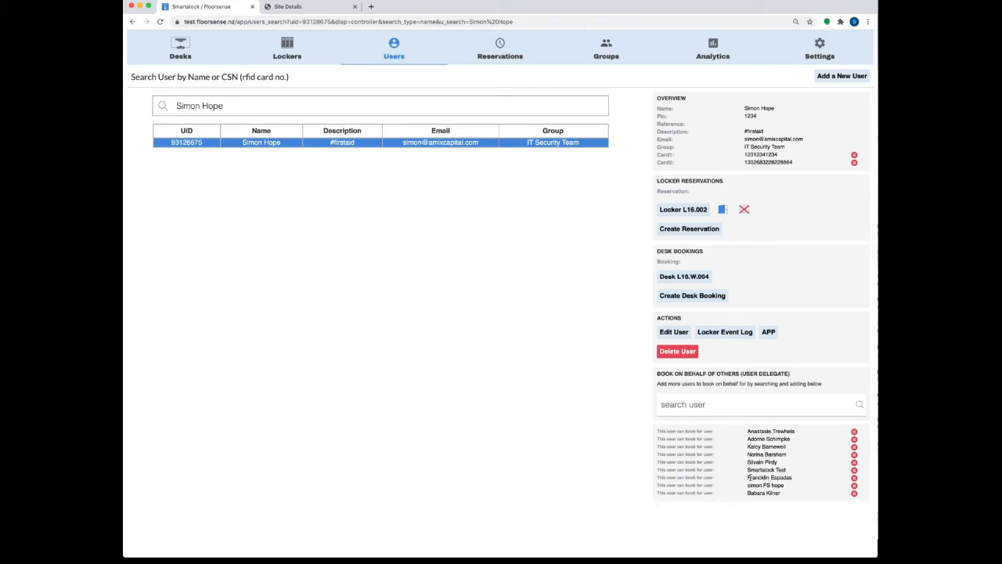
click(854, 492)
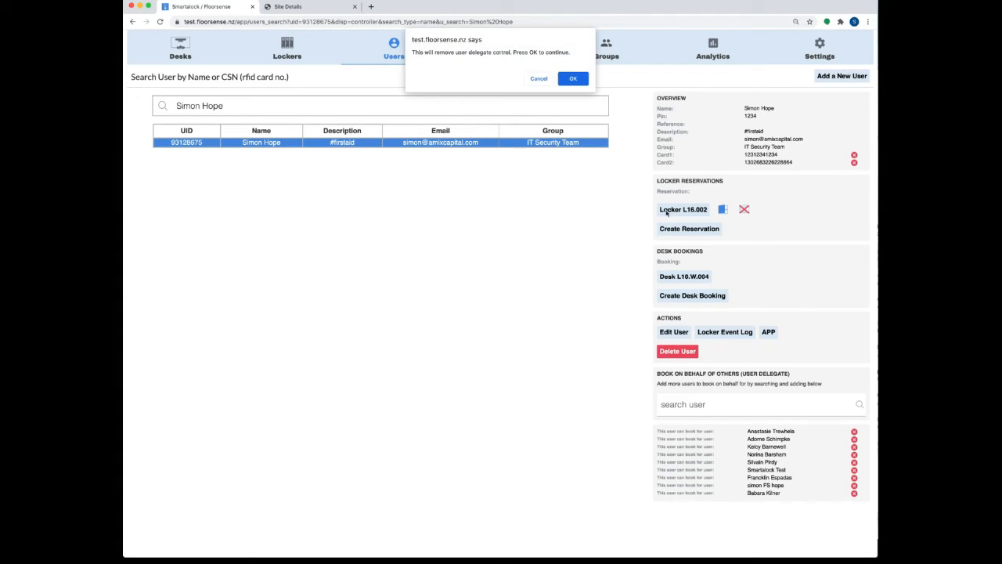
click(572, 78)
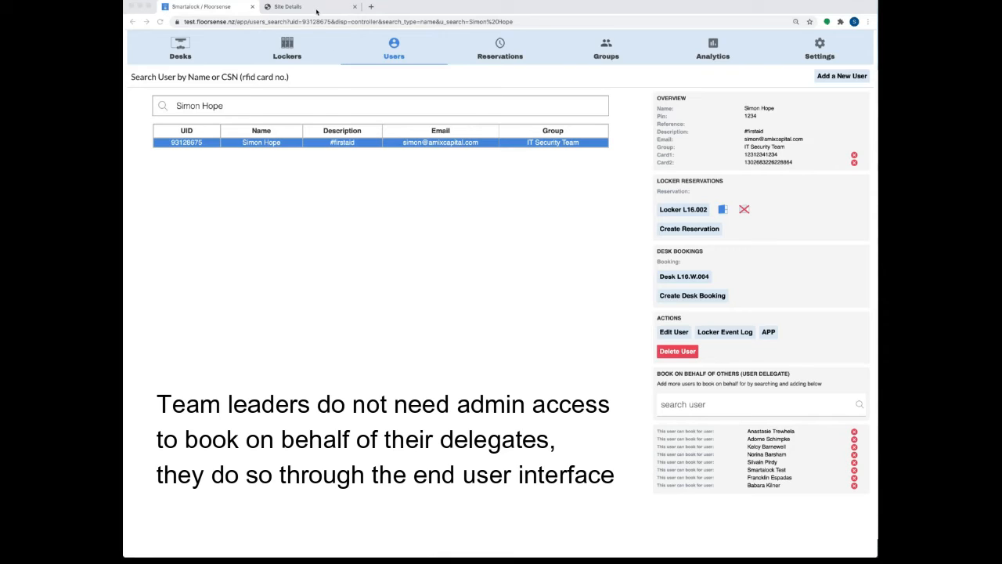
Step: In the end-user portal, switch to acting on behalf of a delegate
click(314, 10)
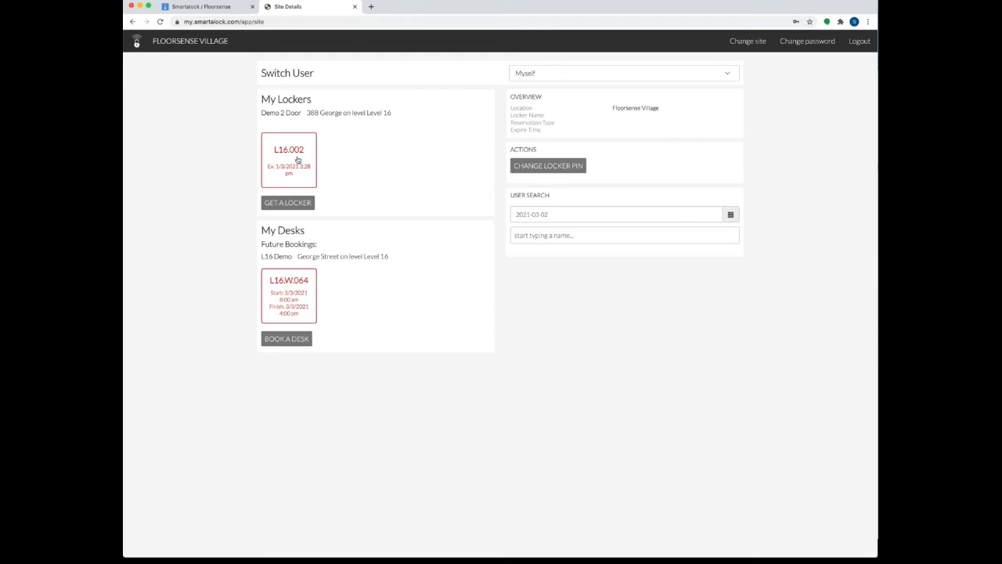
click(613, 73)
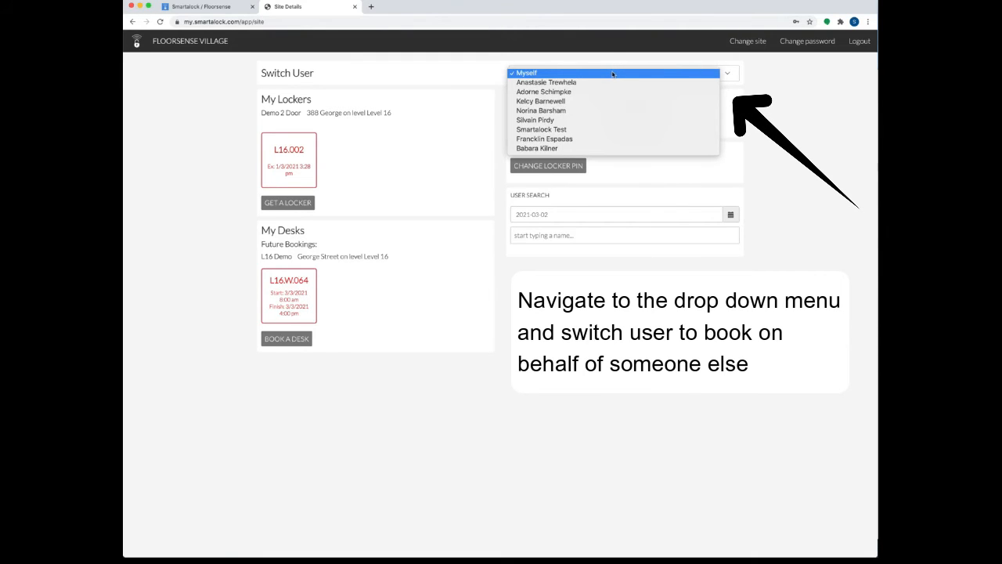
click(561, 92)
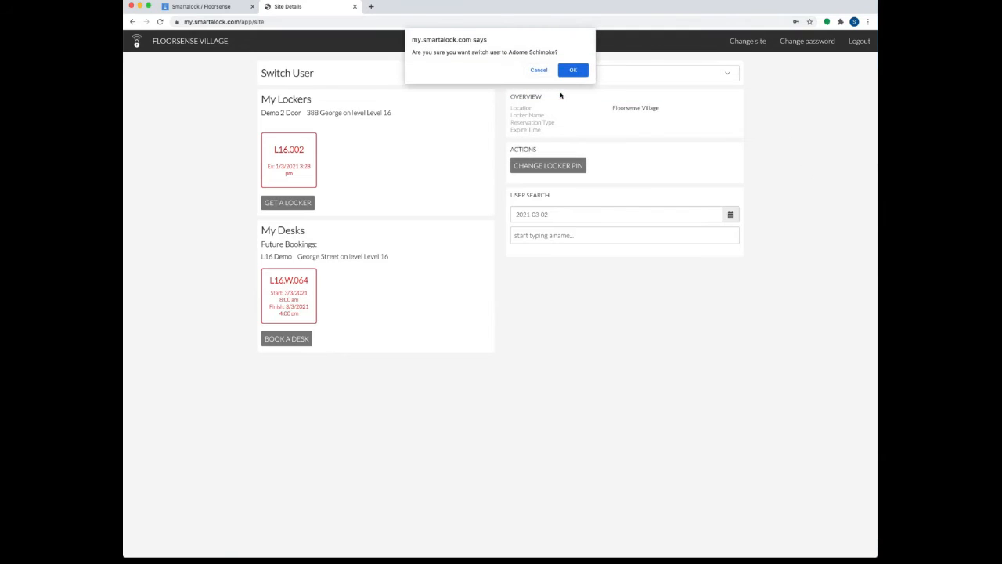
click(574, 69)
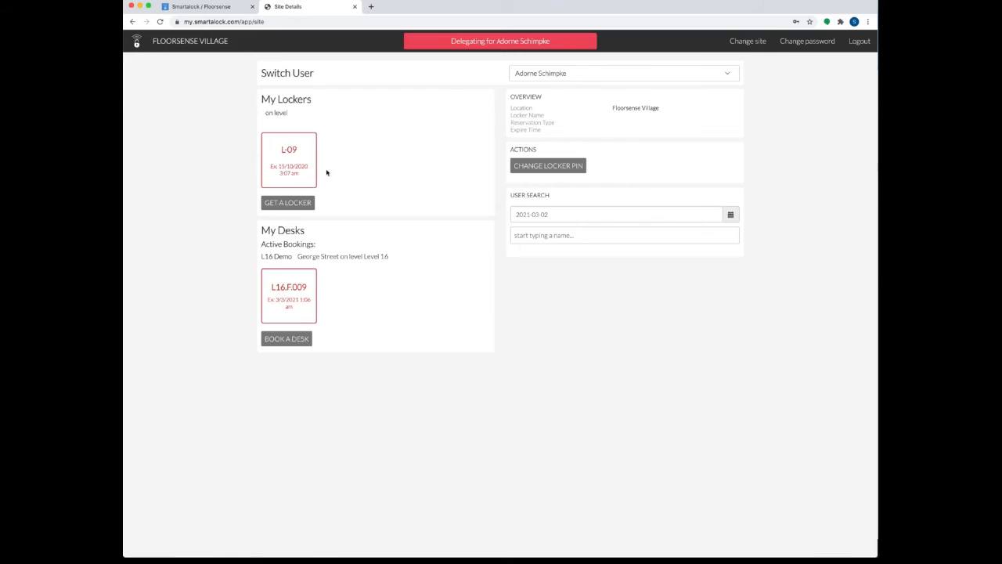
Step: Release the delegate's desk booking L16.F.009 and bring up the floor plan to book a desk
click(298, 302)
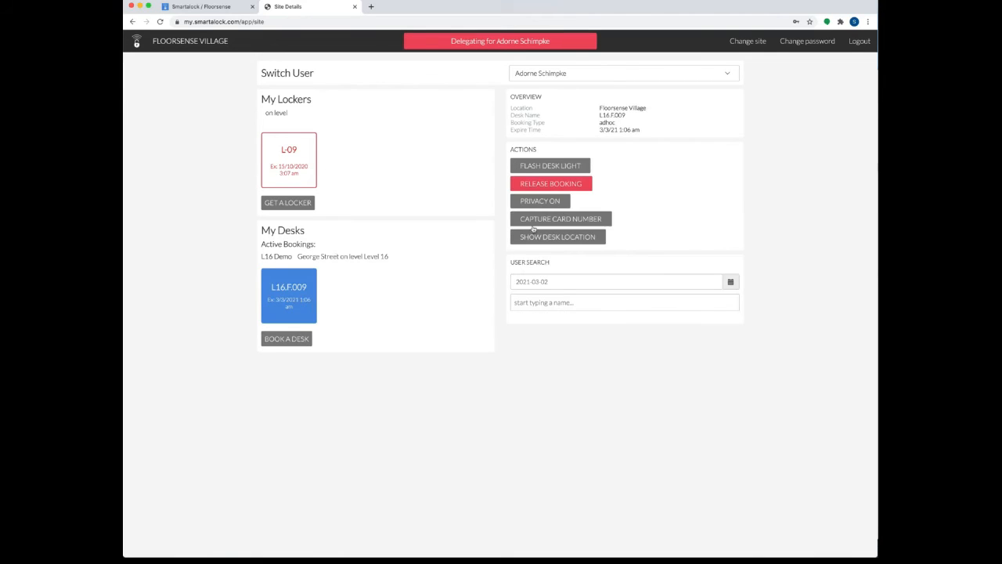
click(550, 184)
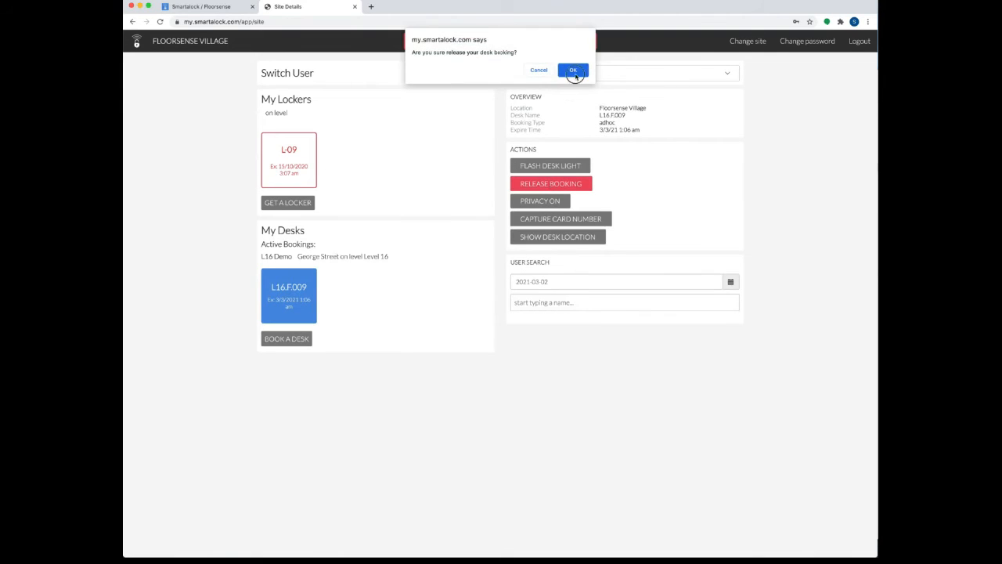
click(572, 70)
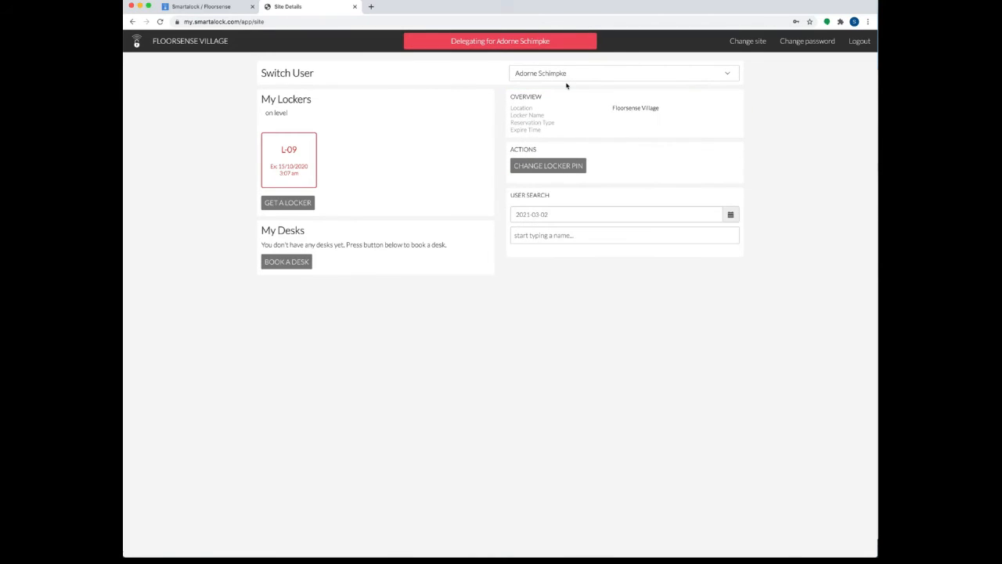
click(301, 264)
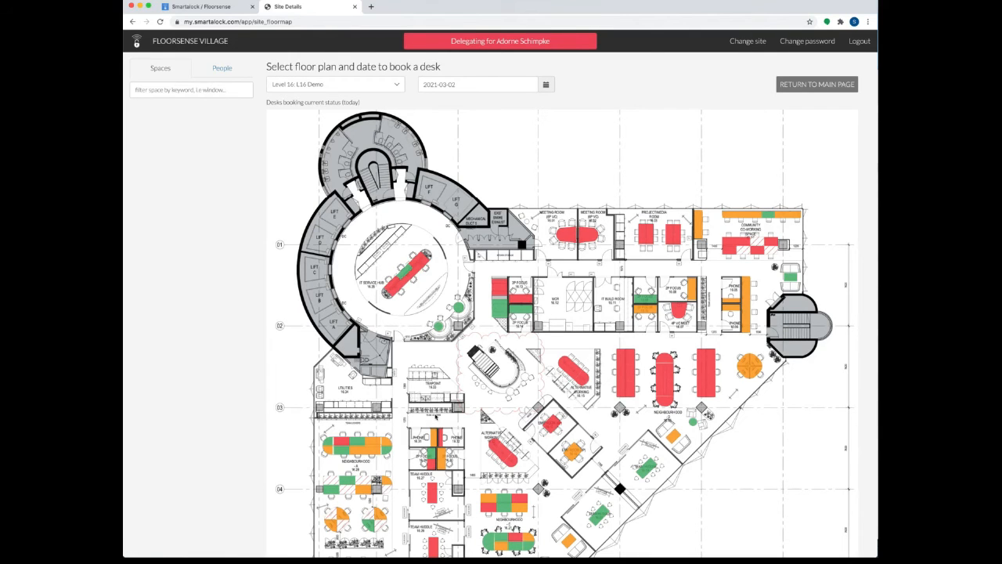
Step: Set up a booking for desk L16.W.039 lasting 4 hours and starting at 17:00
scroll(445, 404, down, 3)
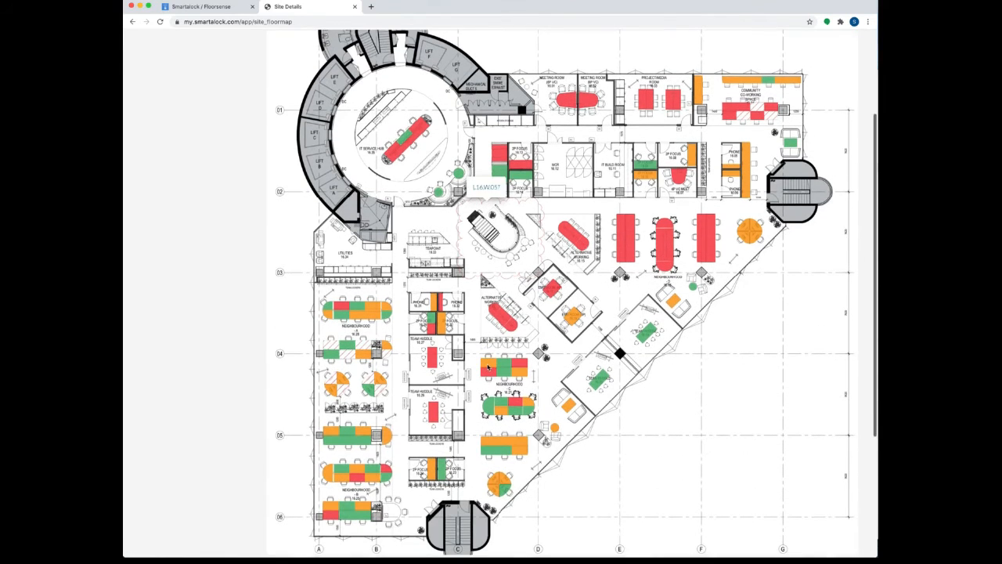
click(368, 437)
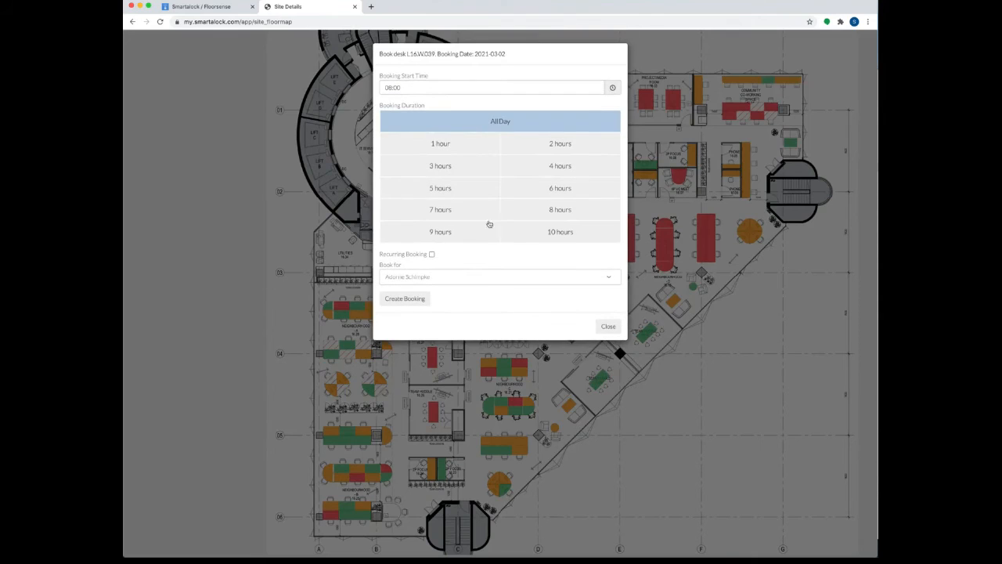
click(562, 174)
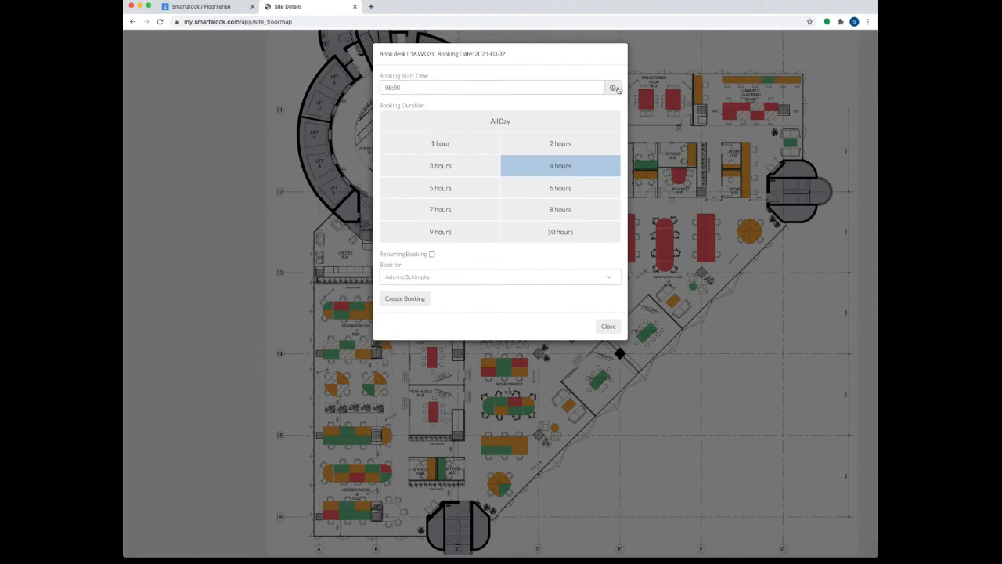
click(614, 89)
click(399, 114)
click(399, 113)
click(399, 113)
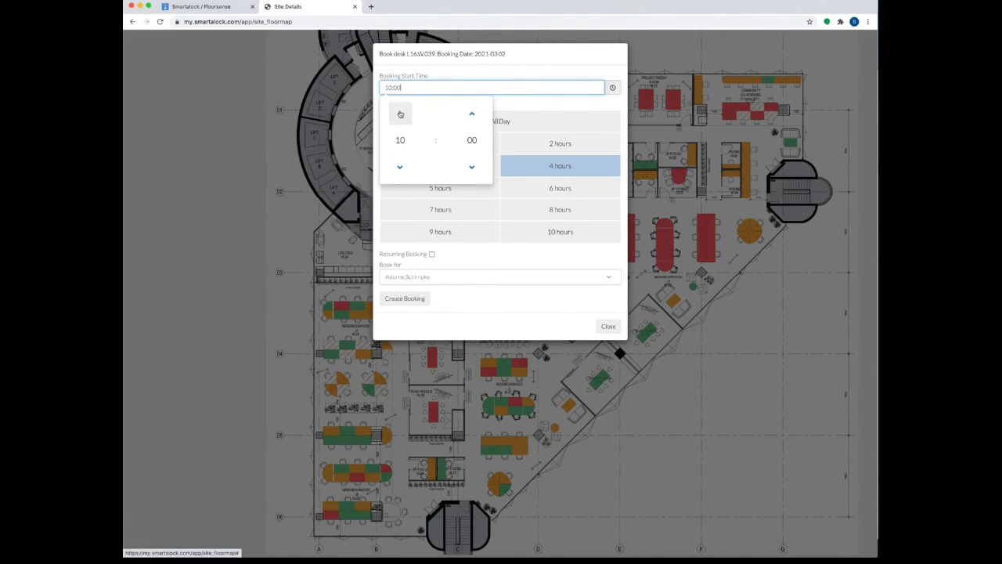
click(399, 113)
click(399, 114)
click(400, 114)
click(400, 114)
click(400, 113)
click(400, 114)
click(519, 319)
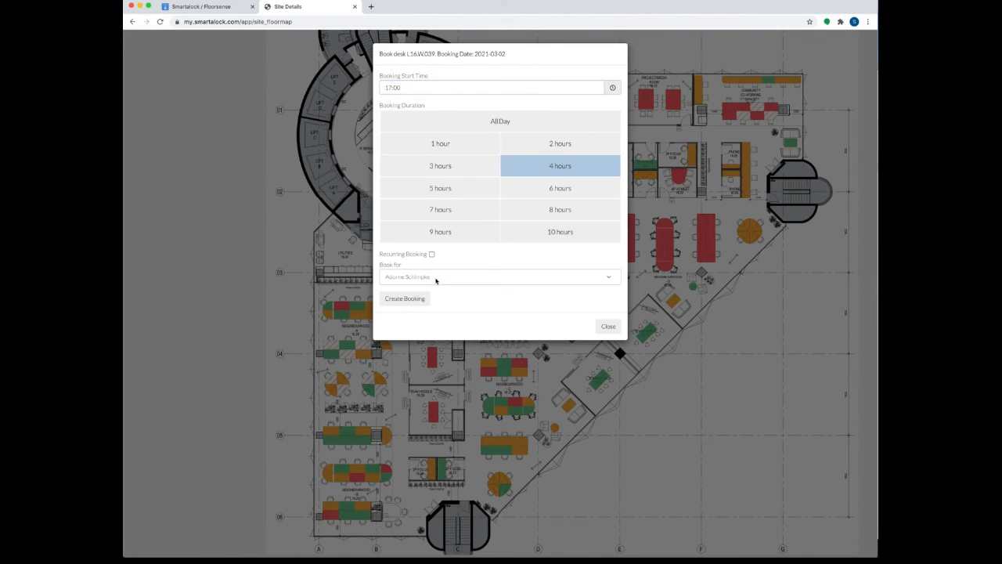
Step: Create the L16.W.039 booking for the delegate, review the desk's details, and return to admin users
click(415, 299)
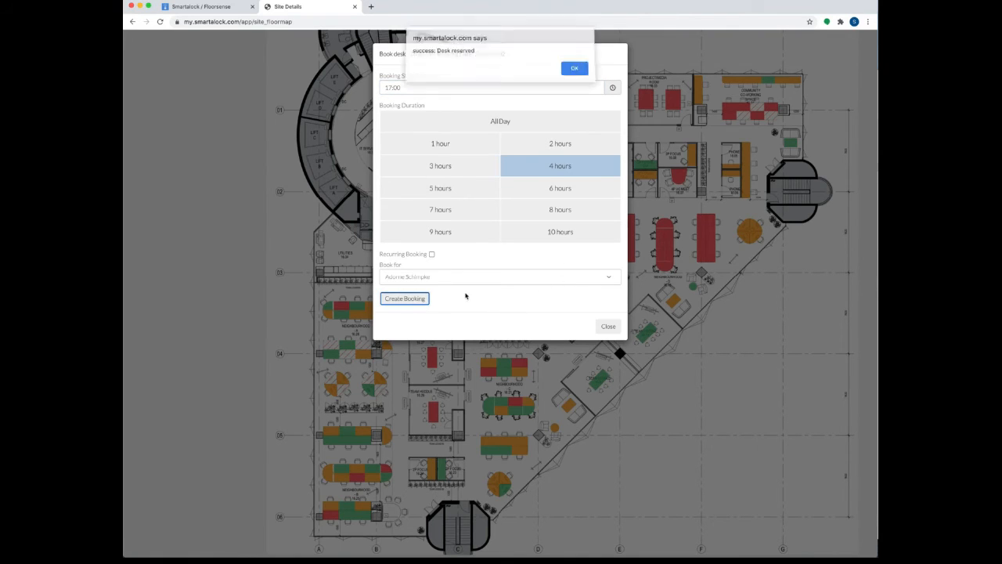
click(575, 70)
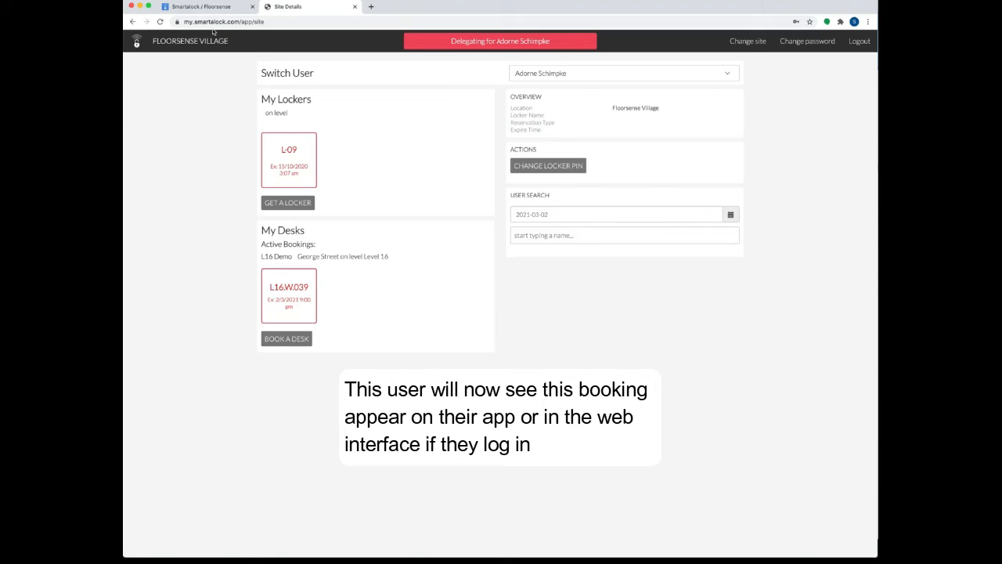
click(295, 295)
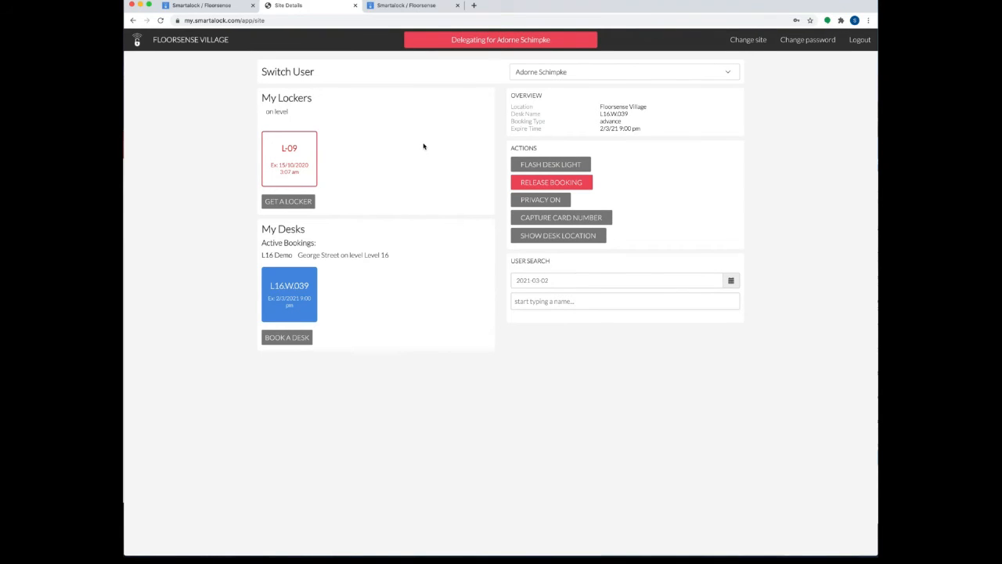
click(205, 6)
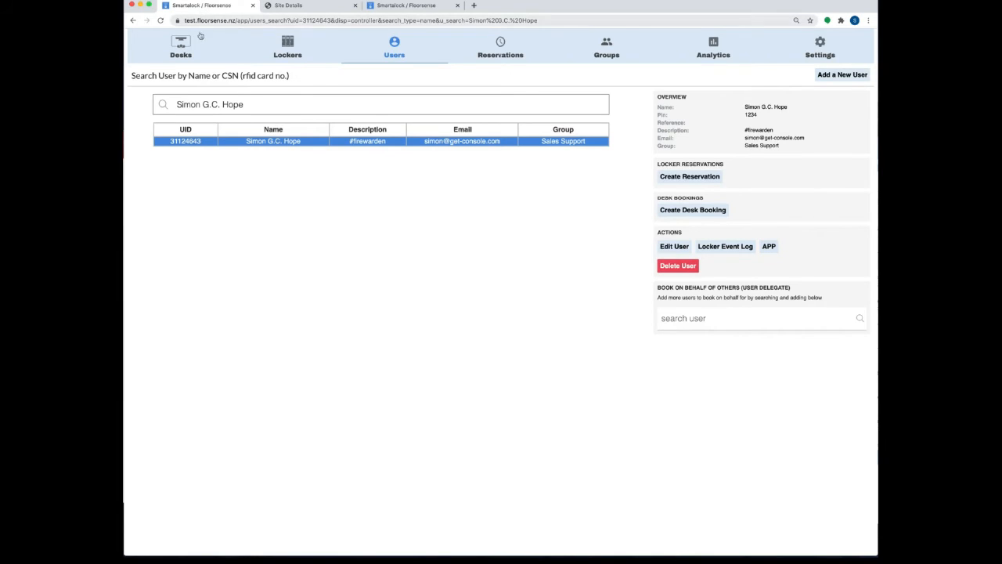
Step: Go to Analytics > Reports, then to Floorsense - Monthly Detail PDF Reports
mouse_move(704, 53)
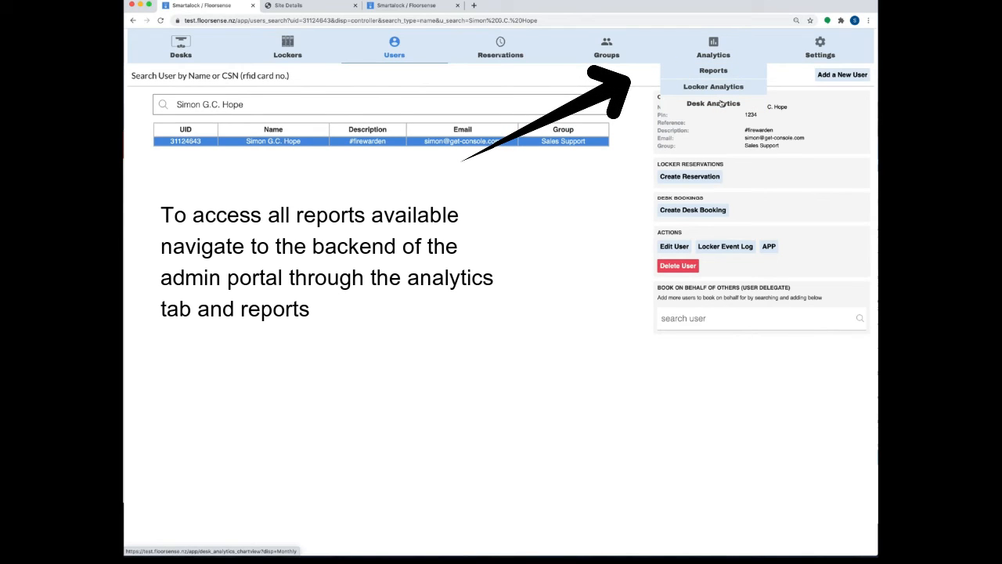
click(719, 71)
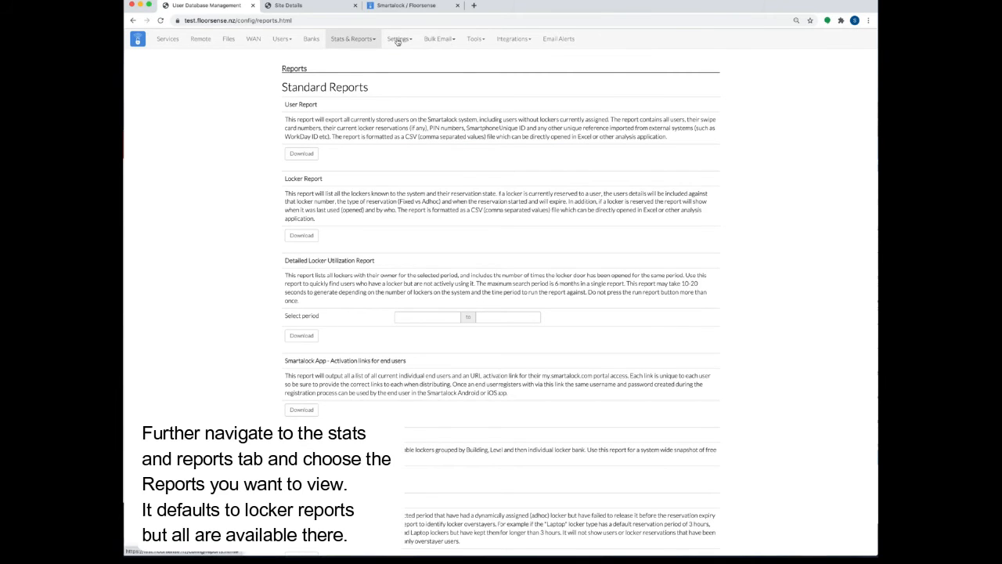
click(364, 40)
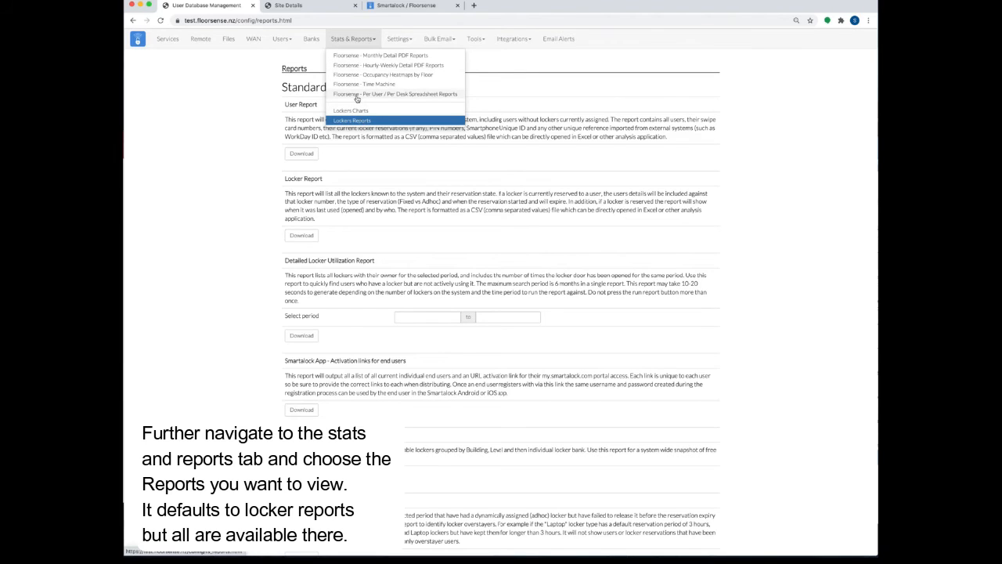
click(359, 56)
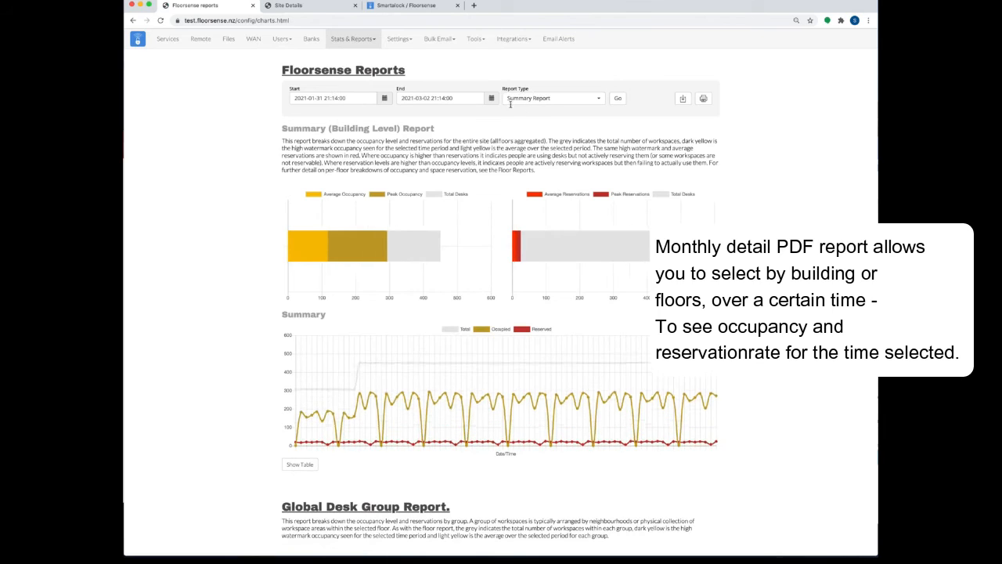
Step: Generate the George Street - L16 Demo floor report, then open the Hourly/Weekly Detail PDF Reports
click(560, 100)
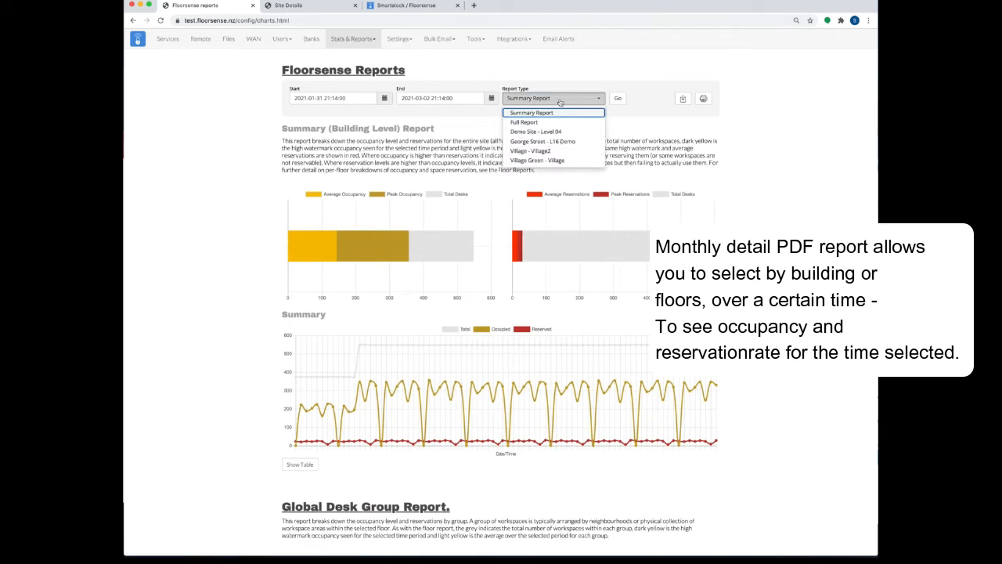
click(542, 141)
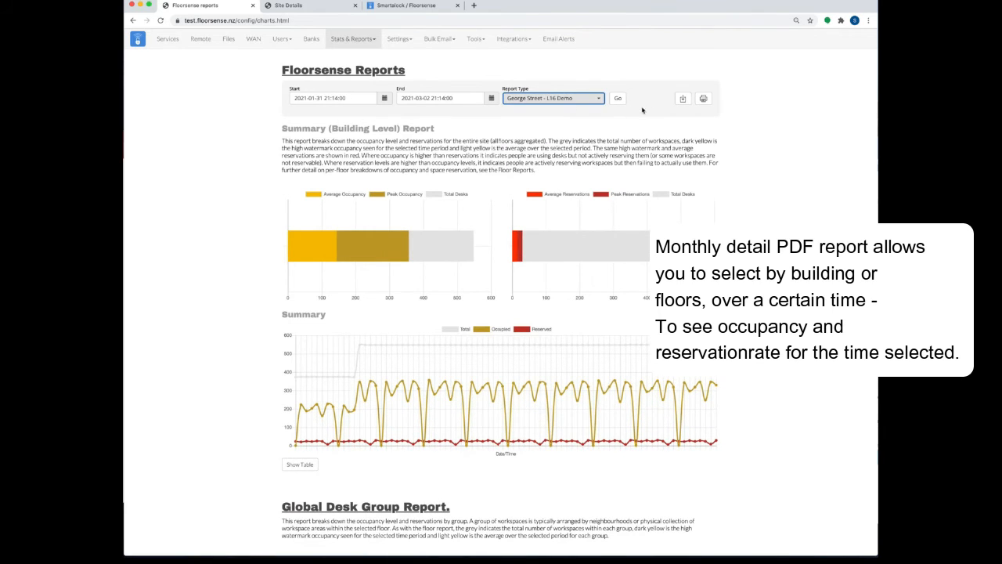
click(618, 99)
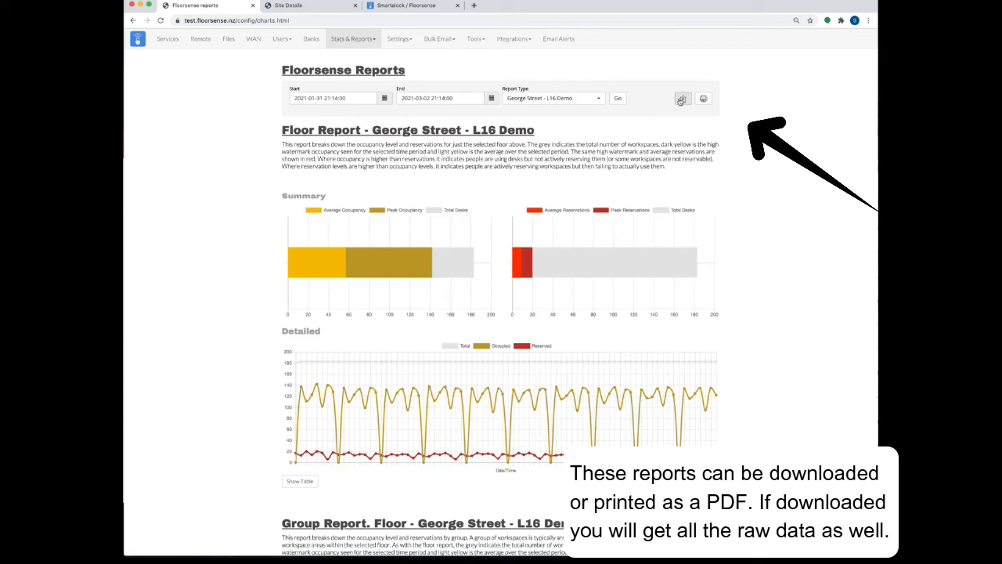
scroll(420, 246, down, 10)
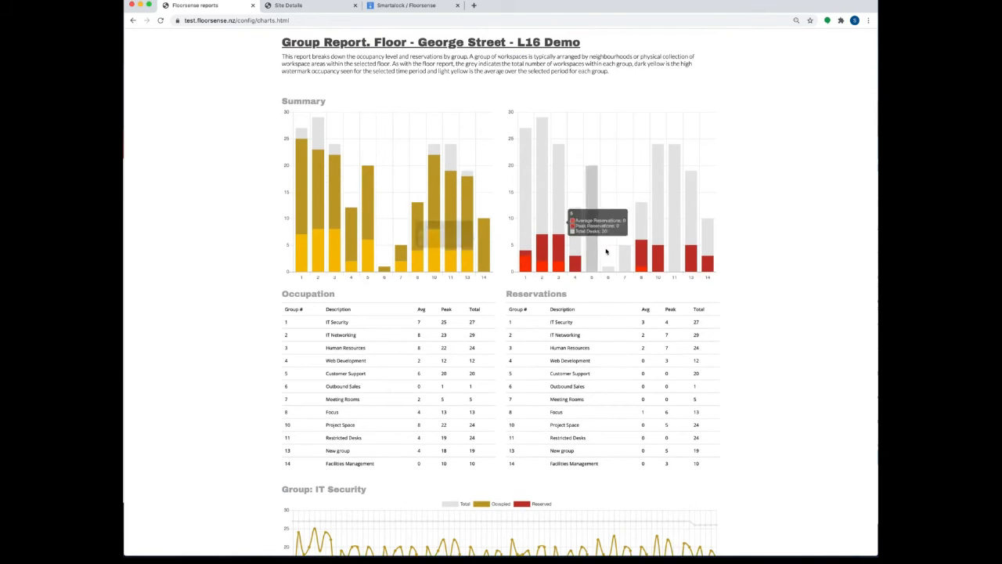
scroll(522, 247, up, 1)
scroll(523, 247, up, 10)
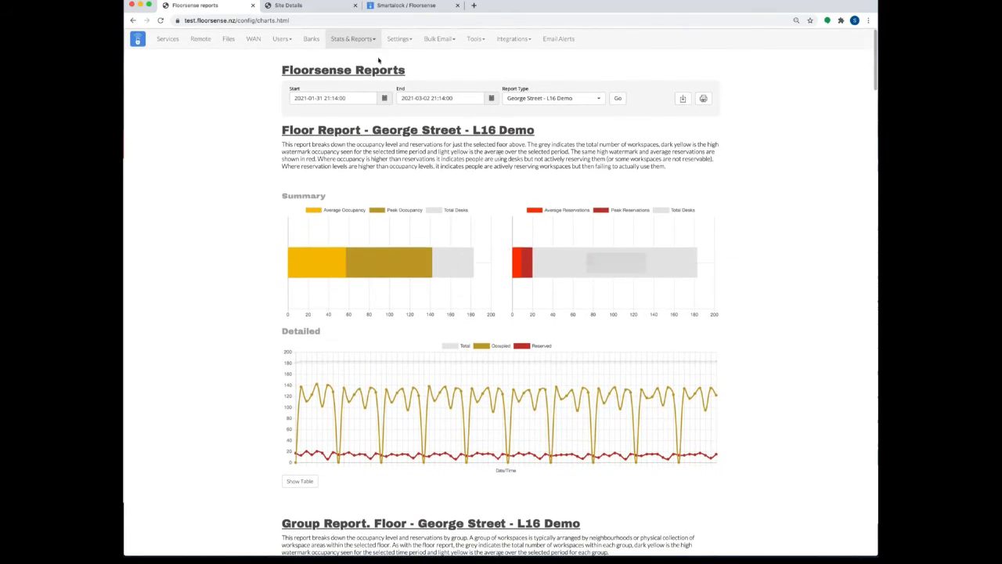
click(354, 41)
click(359, 67)
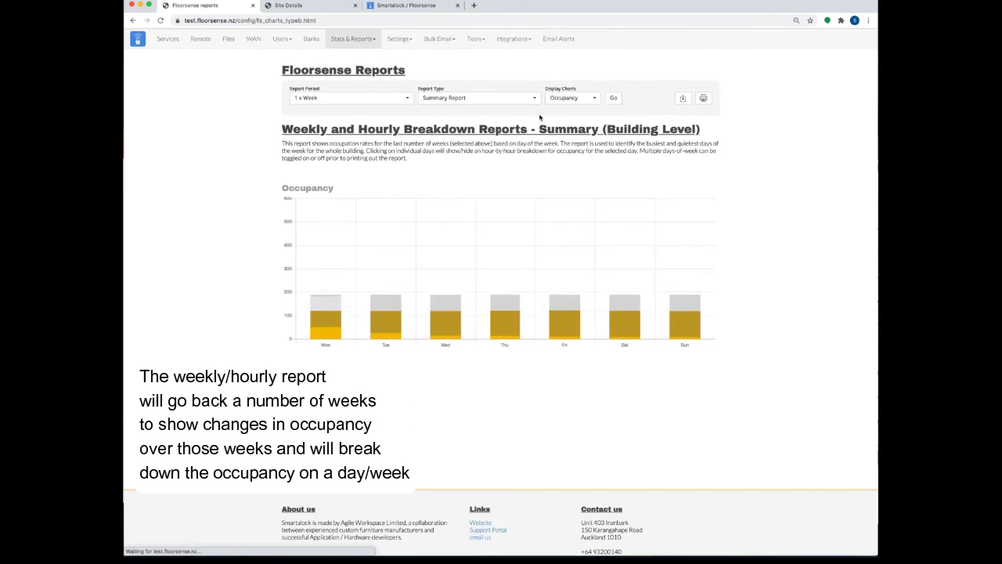
Step: Keep the 1 x Week period and show Thursday's hourly breakdown with the Occupancy chart displayed
click(349, 99)
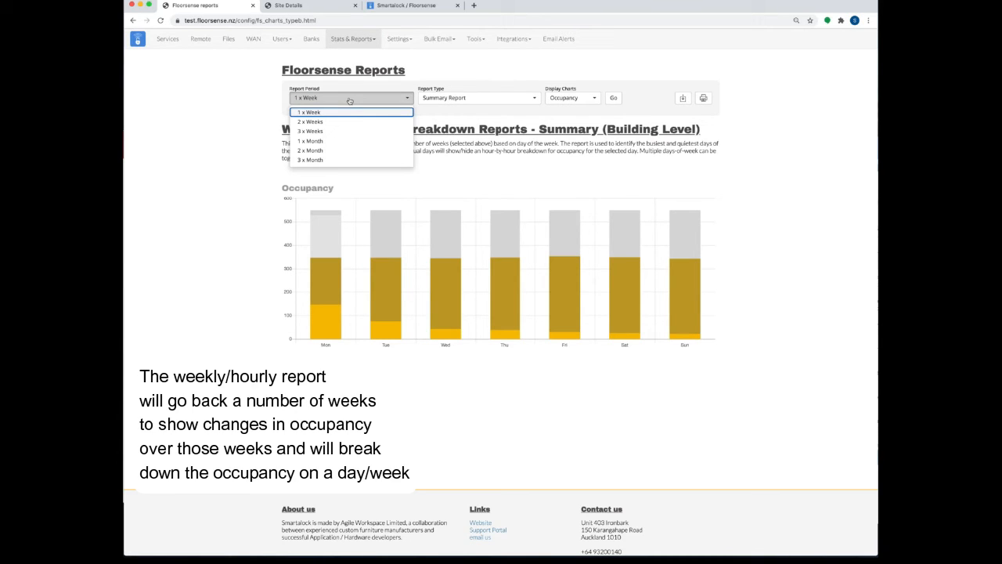
click(368, 114)
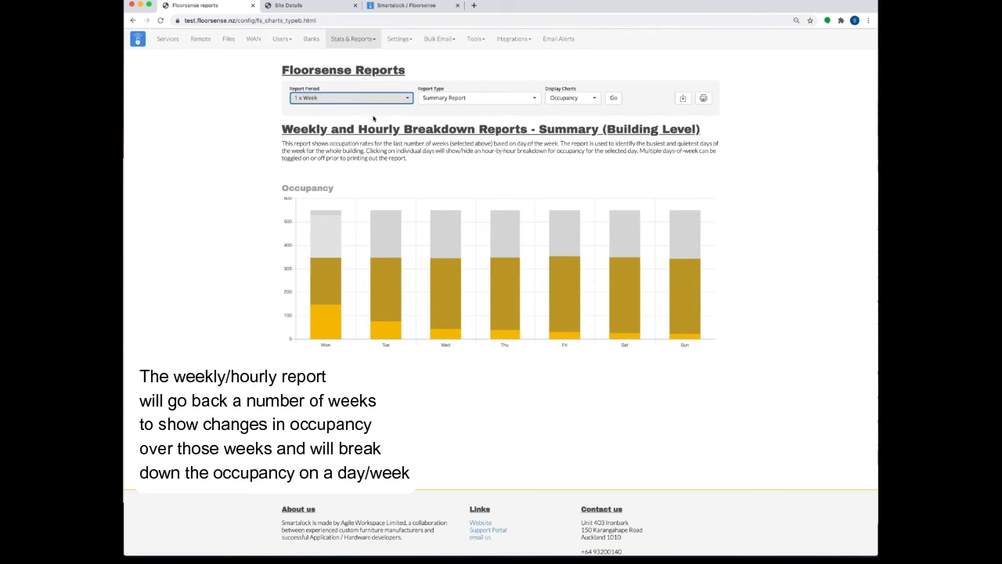
click(501, 281)
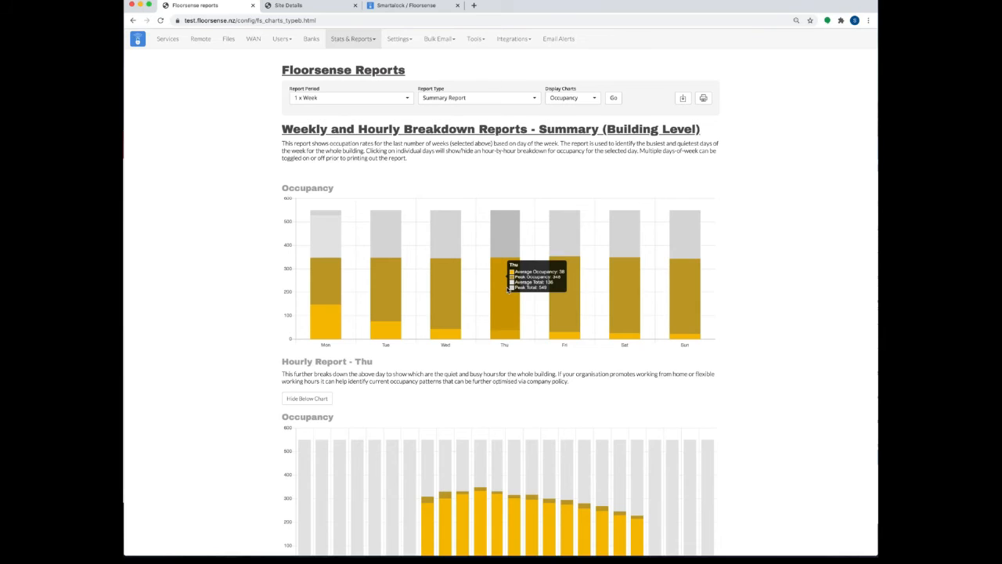
scroll(509, 288, down, 1)
click(564, 79)
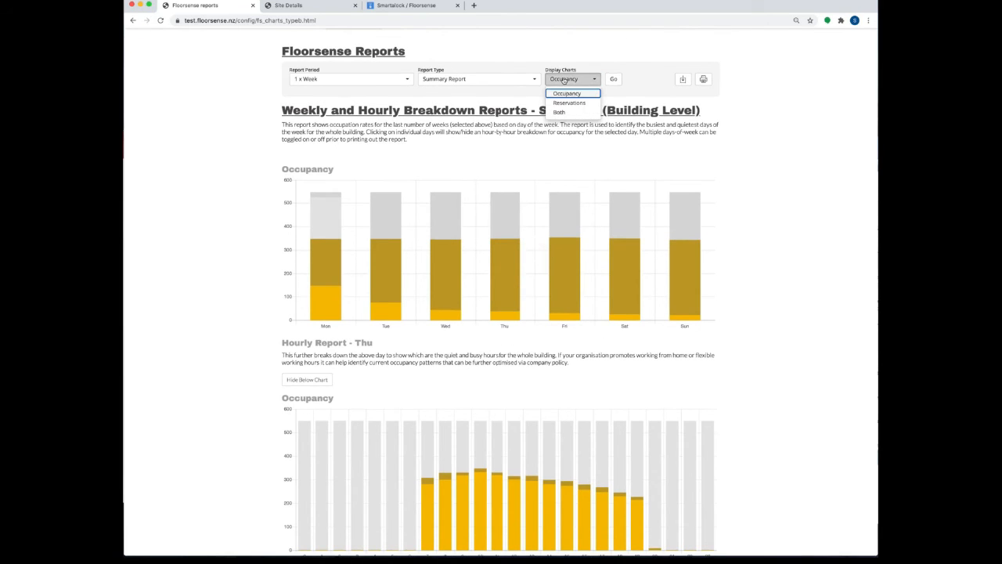
click(615, 61)
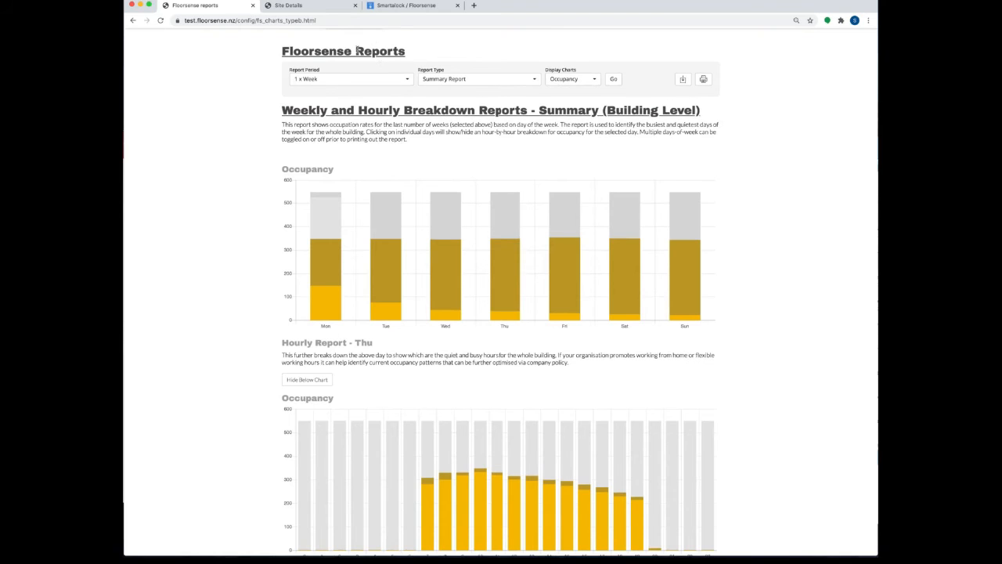
scroll(358, 50, up, 1)
click(349, 38)
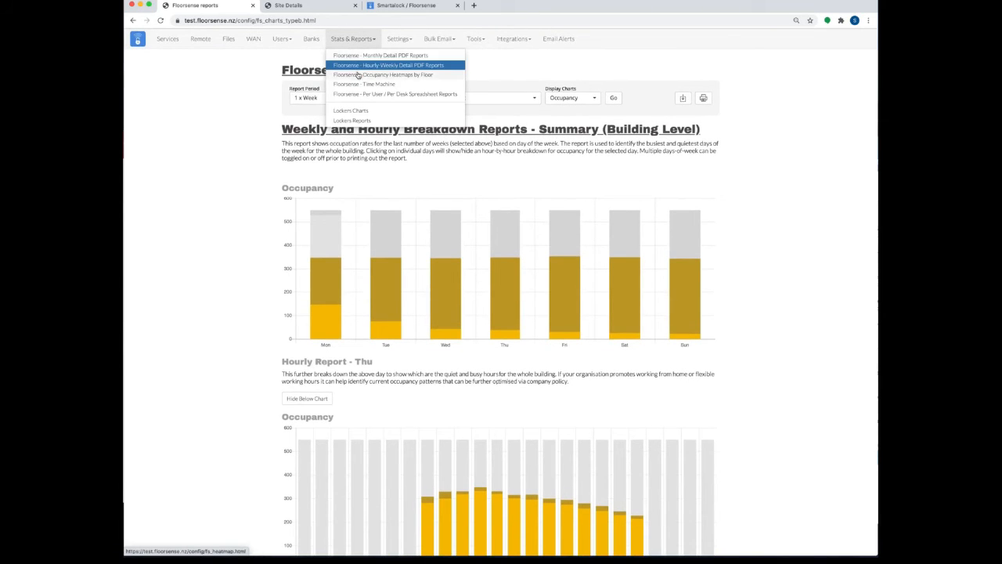
Step: Load the occupancy heatmap for the George Street - L16 Demo floor on 2021-03-02
click(356, 72)
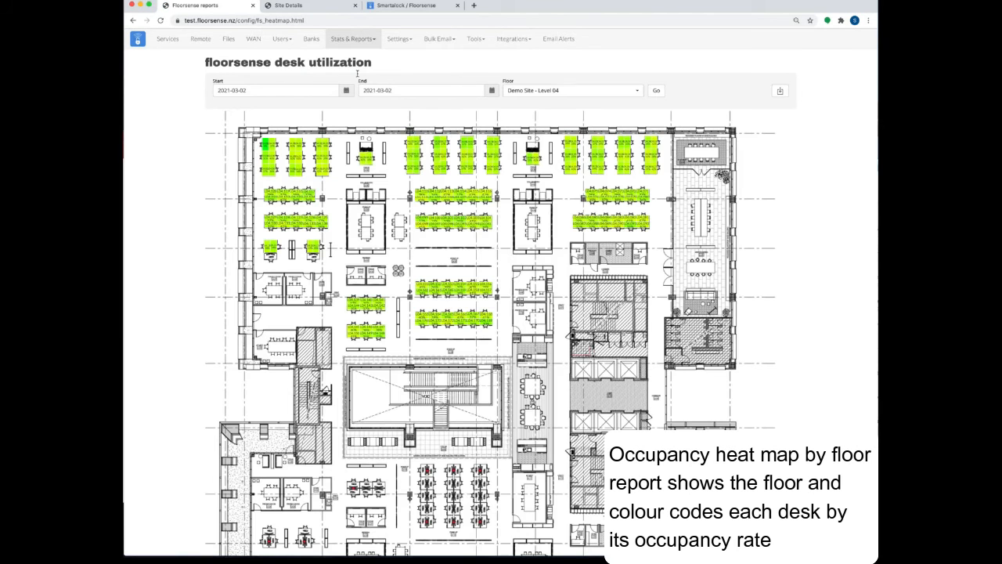
click(541, 91)
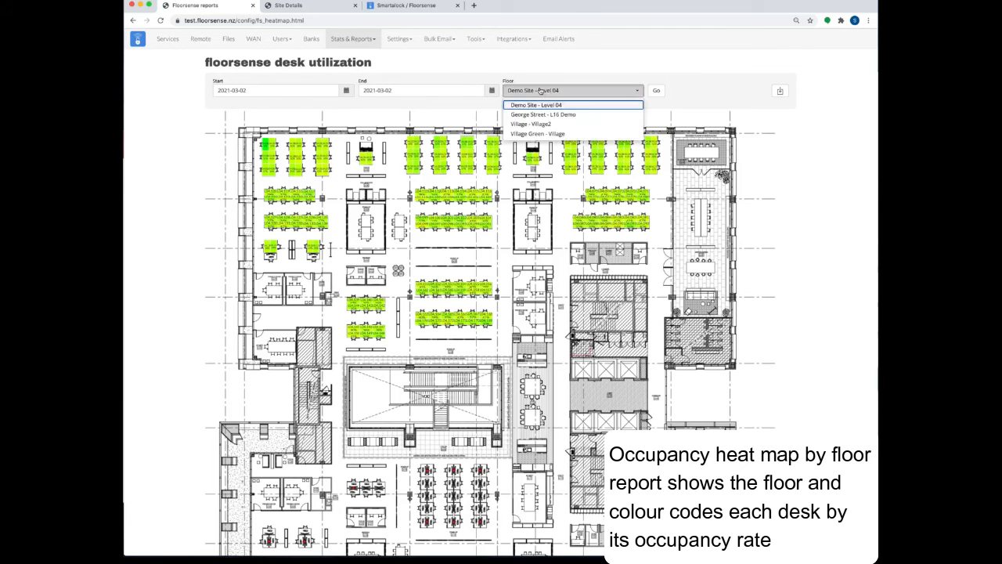
click(543, 114)
click(656, 90)
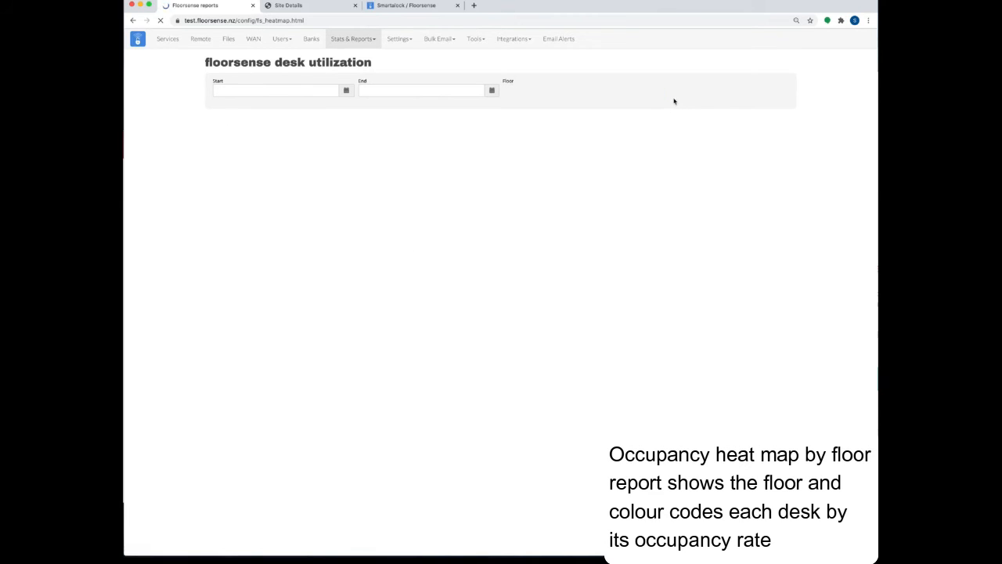
Step: Scroll through the heatmap, reading utilisation percentages on individual desks
scroll(572, 172, down, 2)
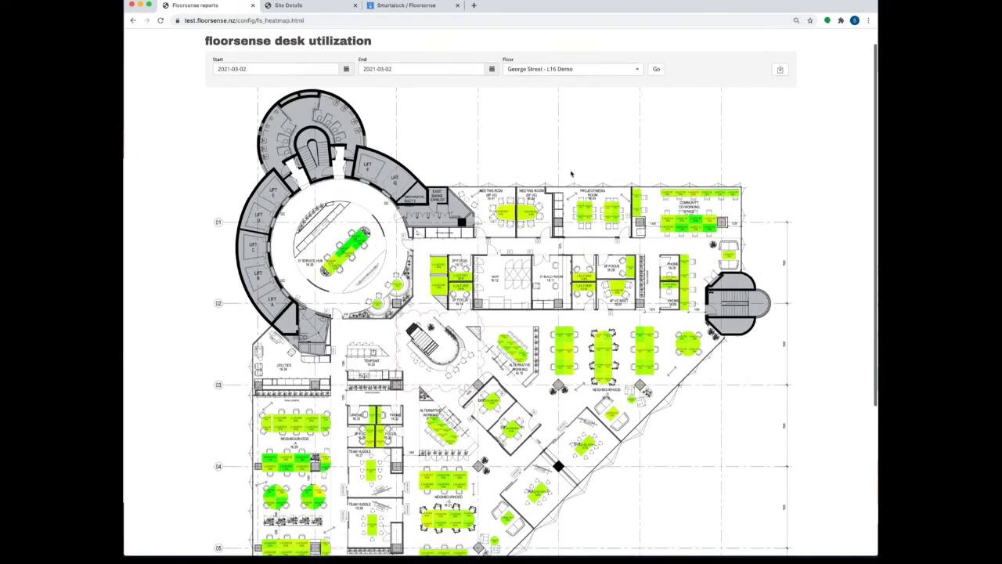
scroll(571, 172, down, 1)
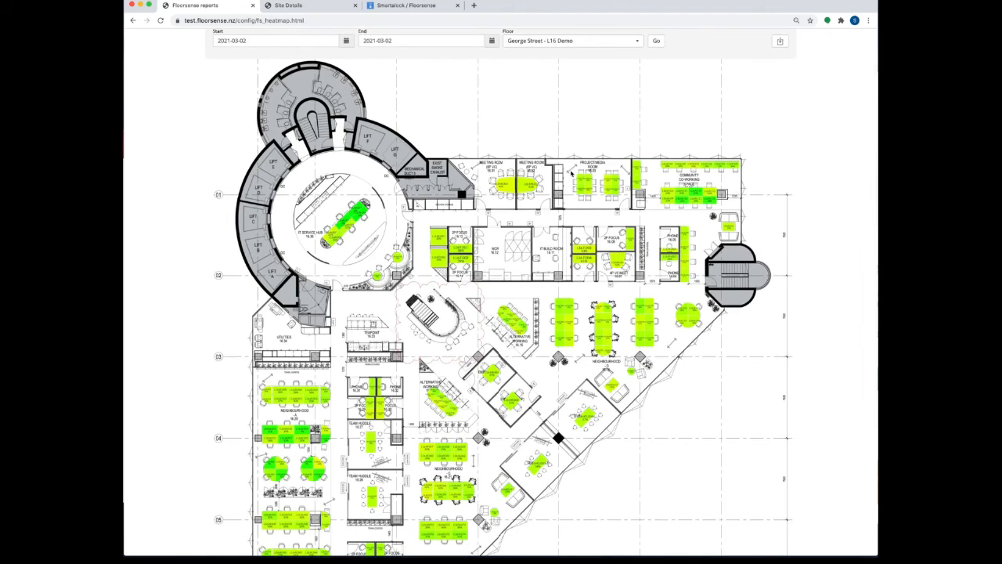
mouse_move(509, 185)
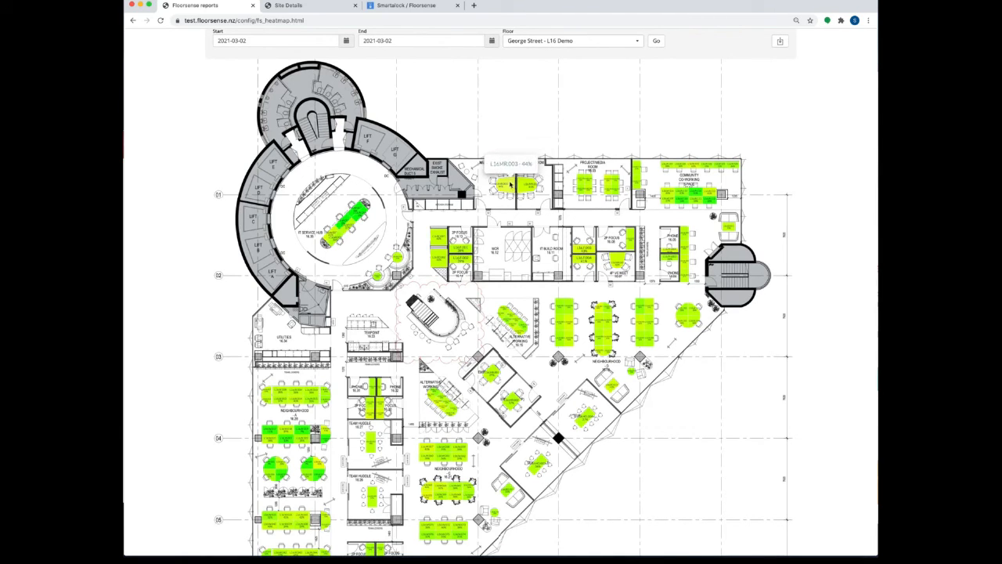
scroll(382, 365, down, 6)
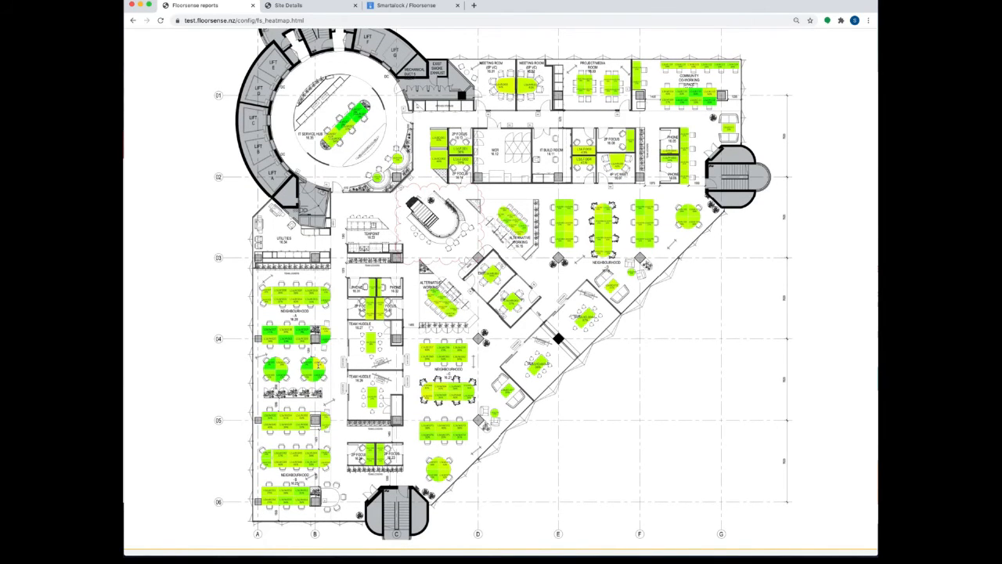
mouse_move(314, 365)
mouse_move(270, 362)
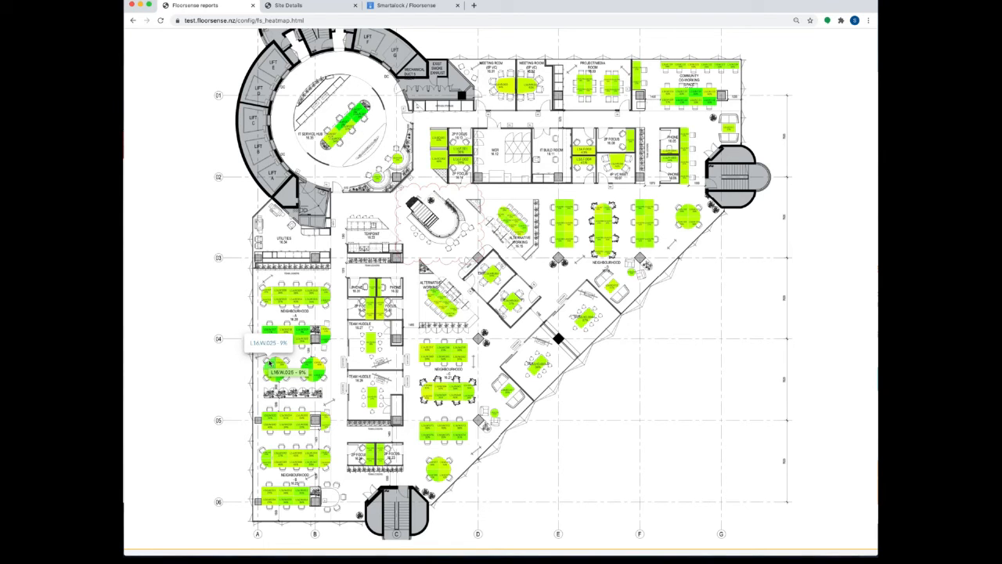
scroll(386, 35, up, 4)
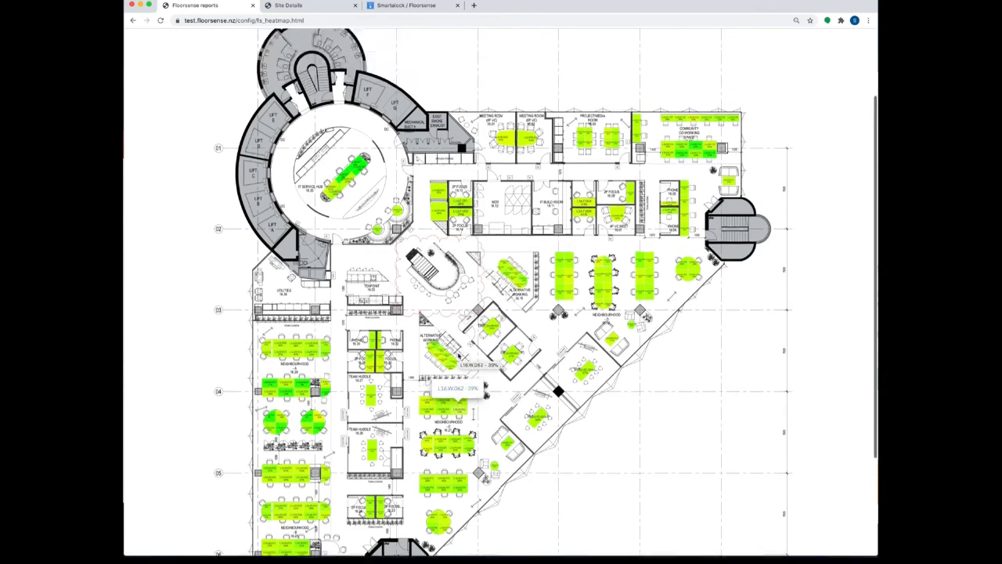
click(362, 39)
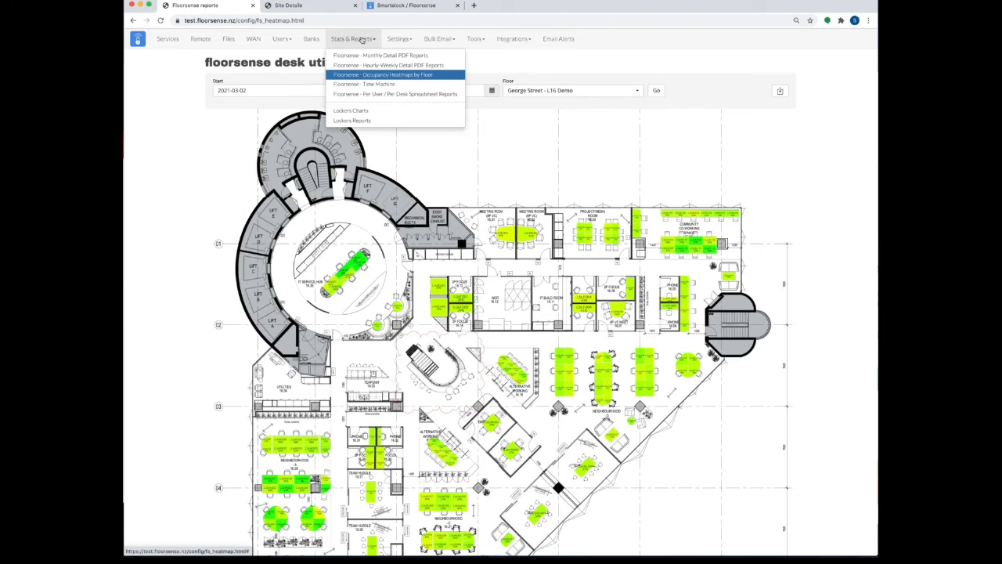
Step: Load the Time Machine replay of George Street - L16 Demo for 2021-03-02
click(368, 85)
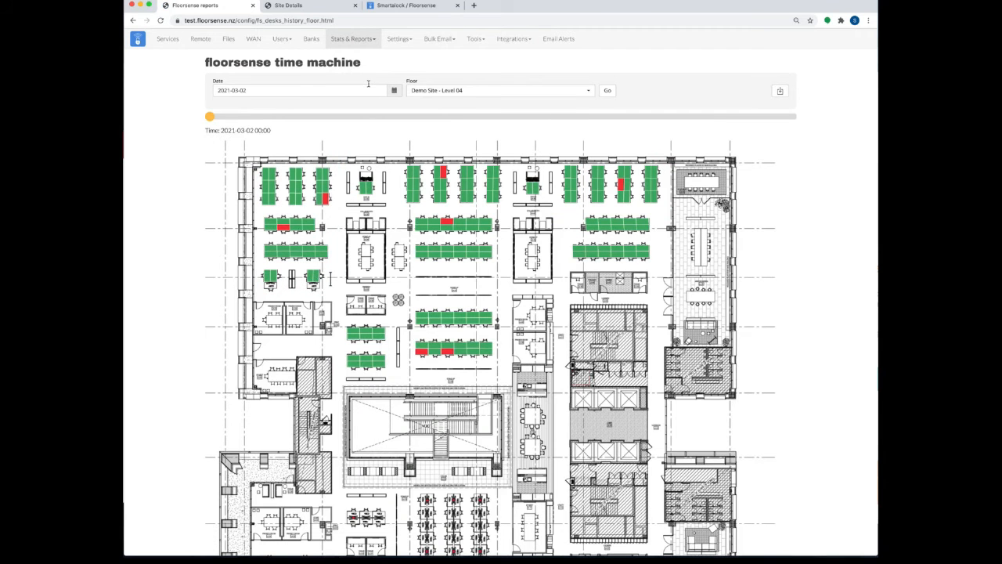
click(458, 90)
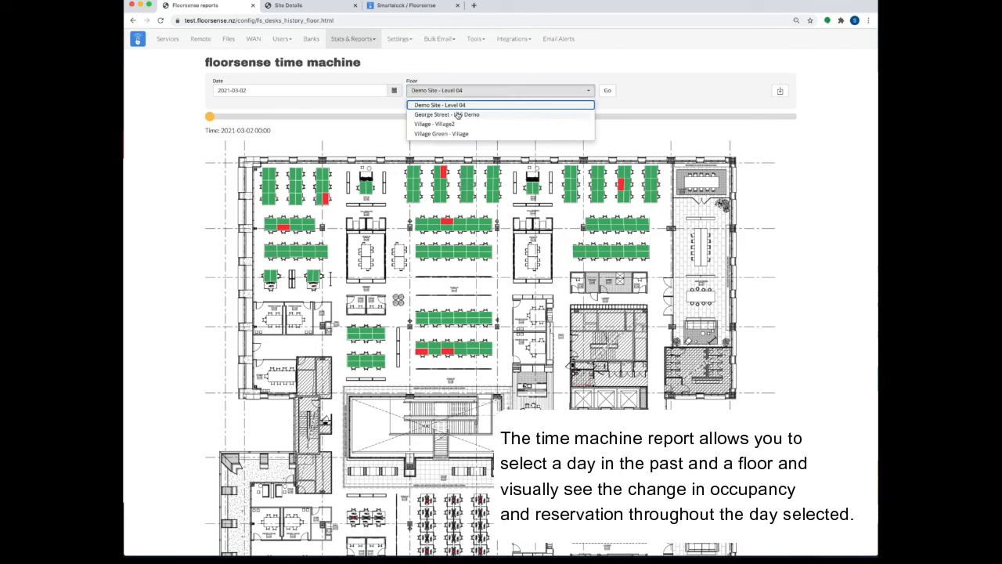
click(458, 114)
click(607, 90)
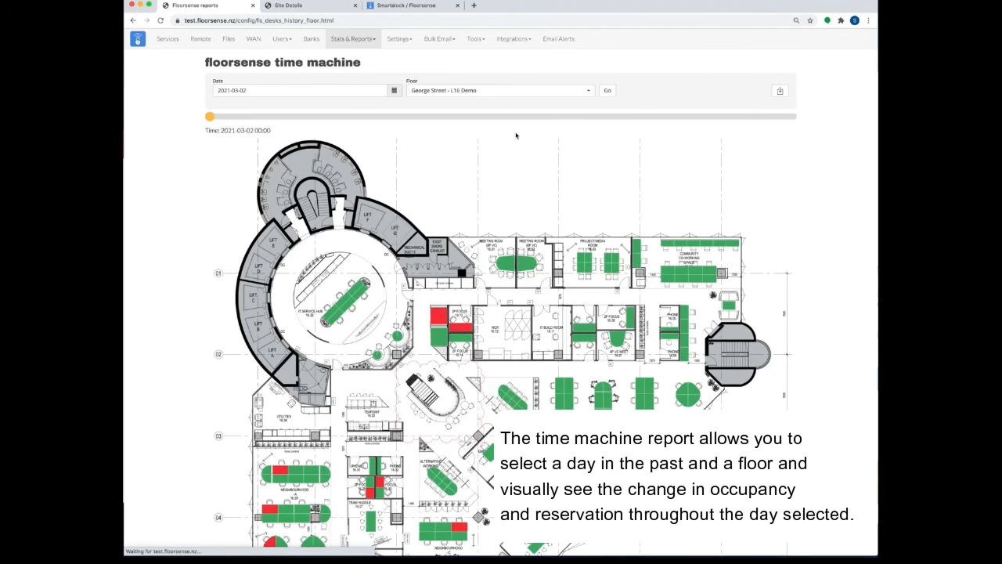
Step: Advance the replay to 14:45 to inspect desks, then jump back to 09:45
drag(212, 118, 612, 123)
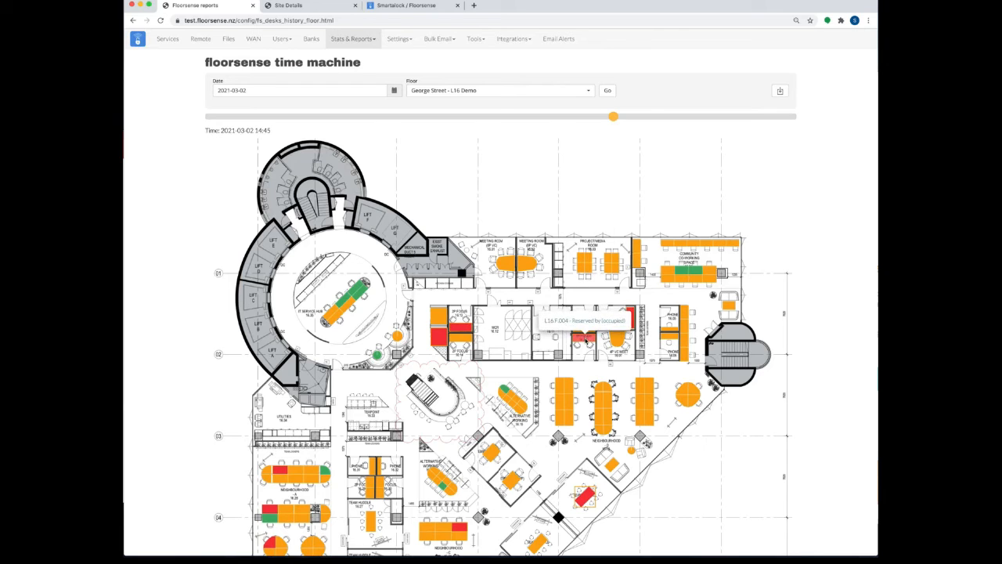
mouse_move(280, 470)
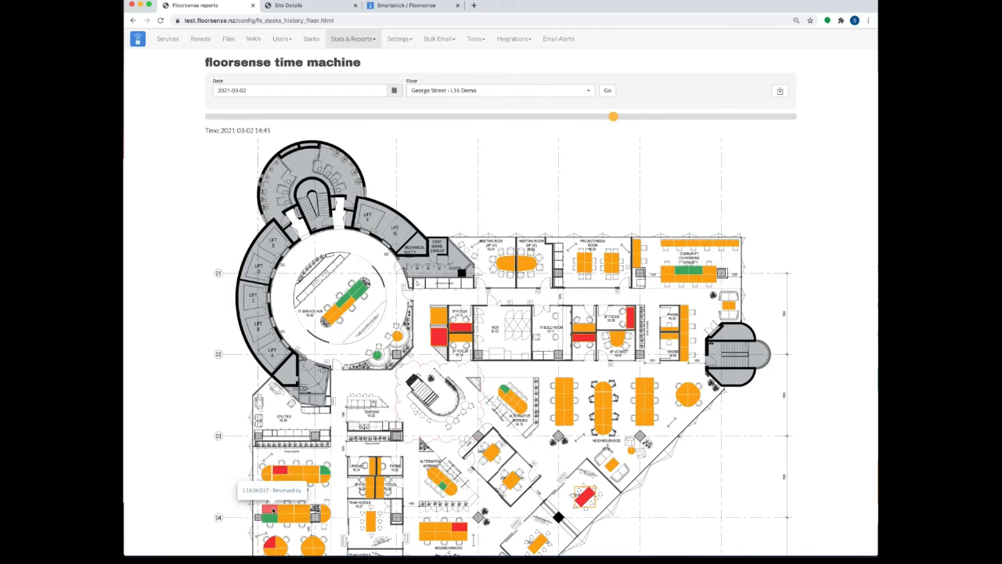
mouse_move(466, 529)
mouse_move(584, 498)
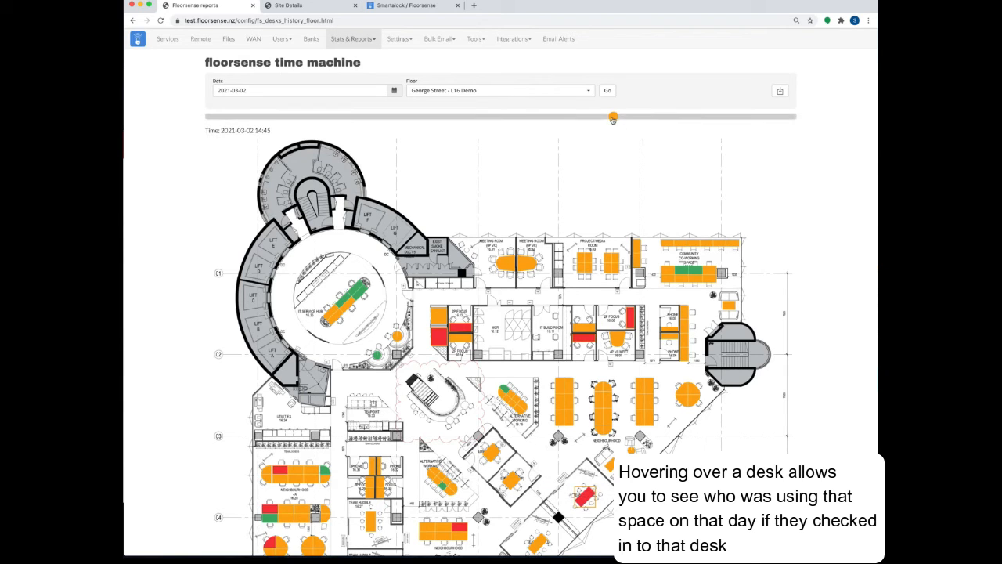
click(477, 116)
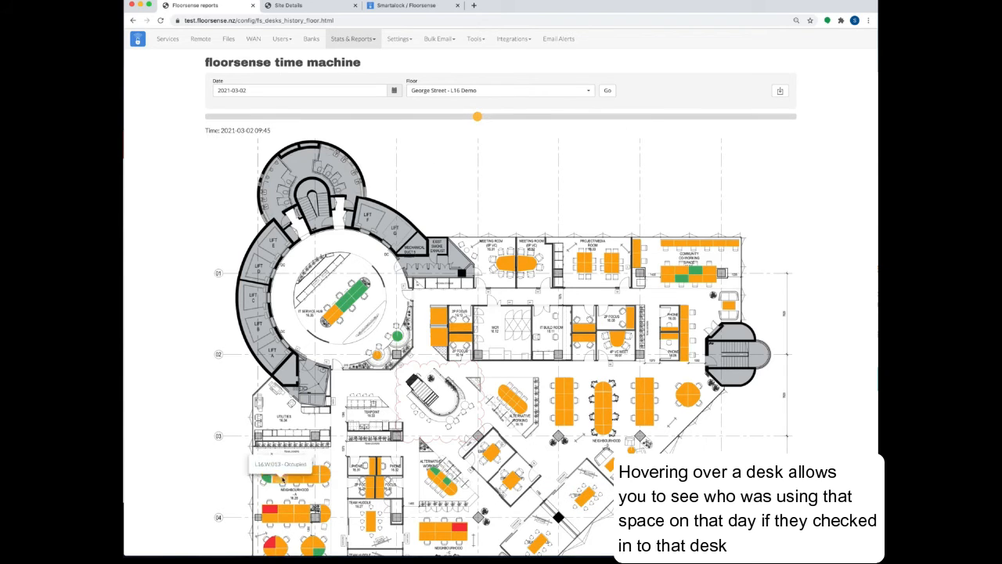
mouse_move(285, 473)
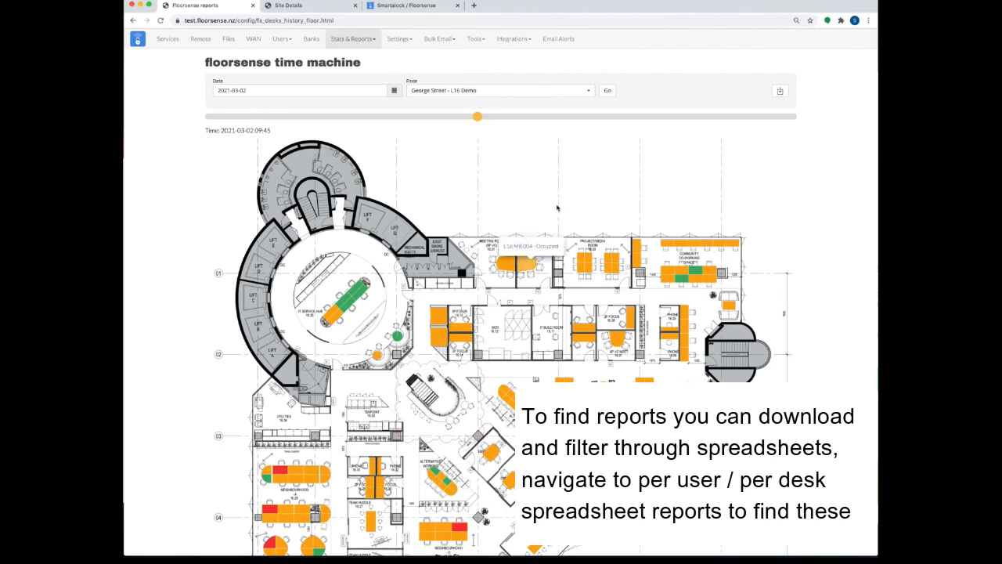
click(348, 41)
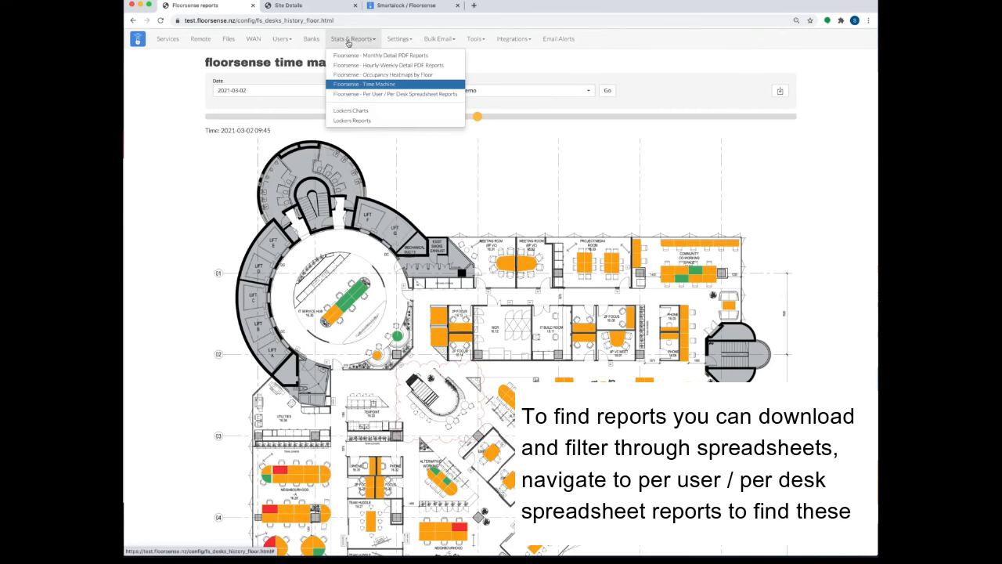
Step: Browse the Per User / Per Desk Spreadsheet Reports down to Contact Tracing, Clean Desks and Home Vs Office
click(344, 94)
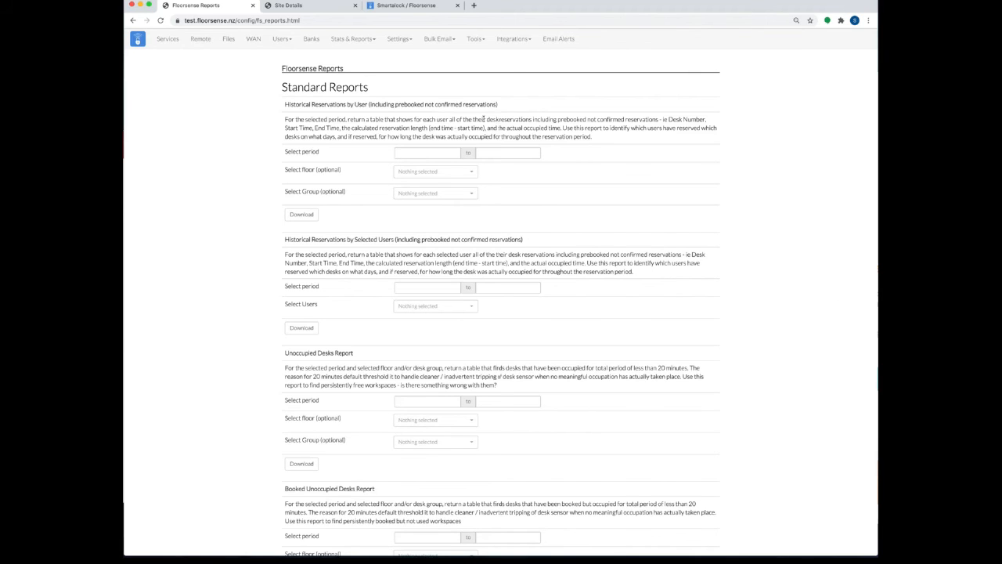
scroll(361, 189, down, 1)
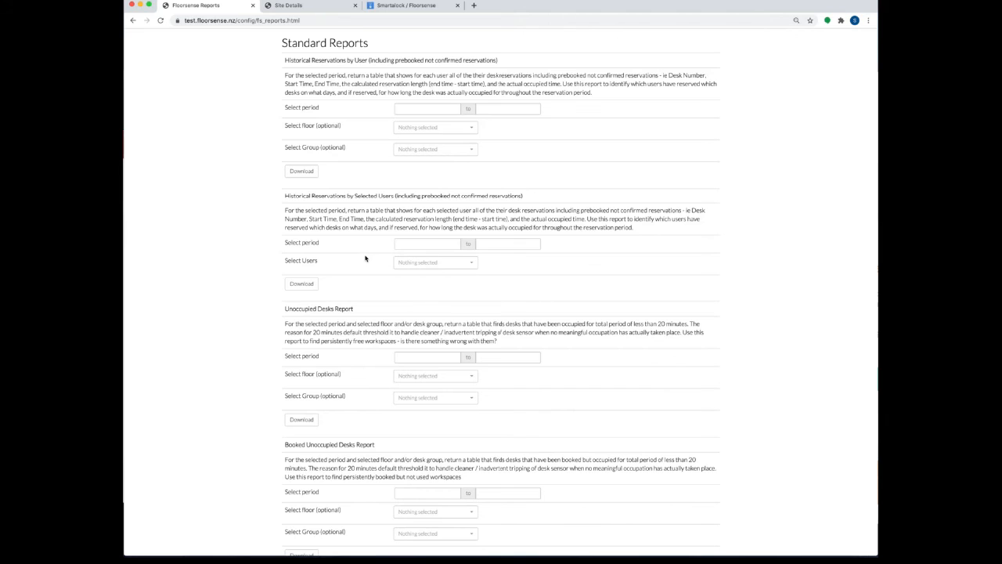
scroll(365, 259, down, 1)
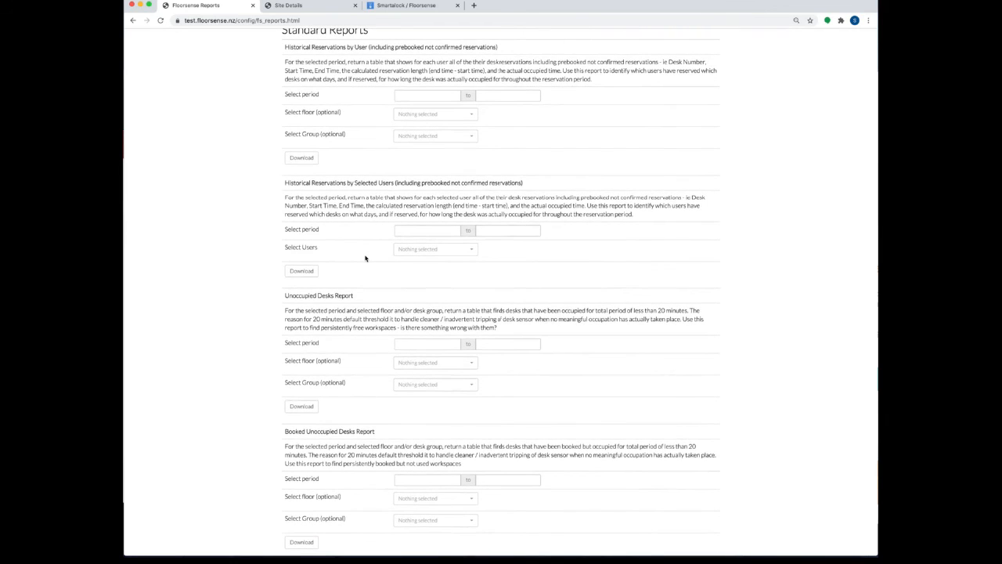
scroll(365, 259, down, 3)
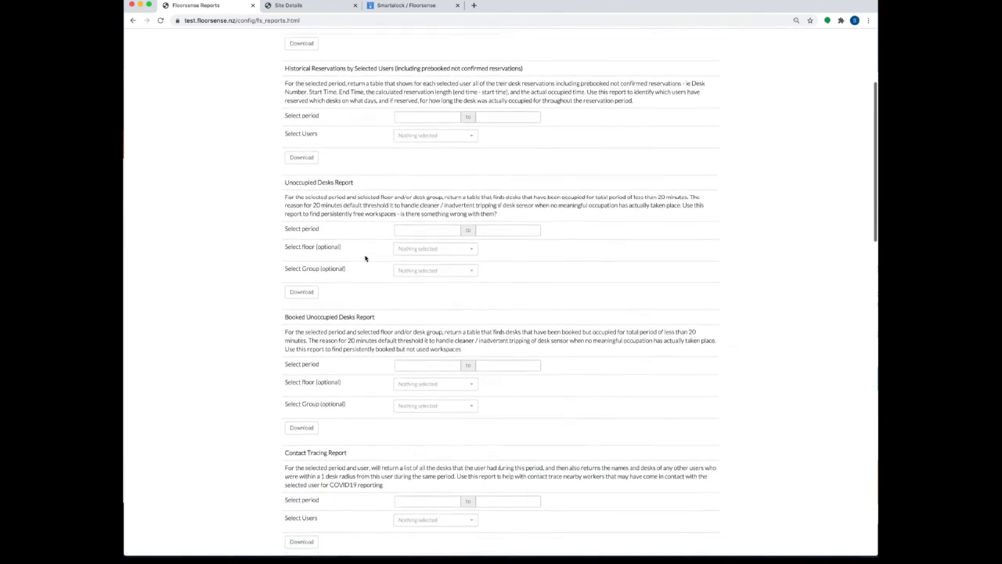
scroll(365, 259, down, 3)
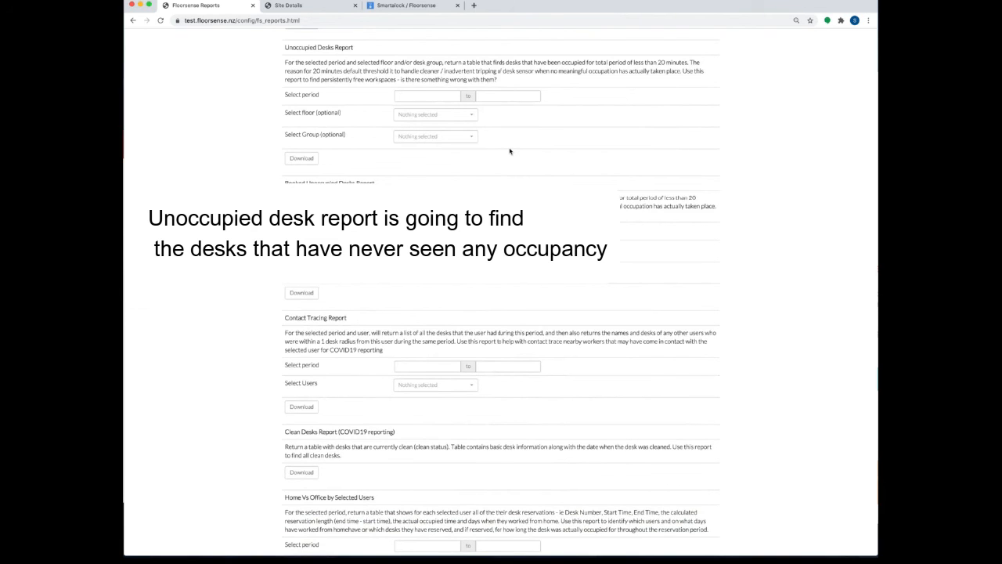
scroll(509, 151, down, 4)
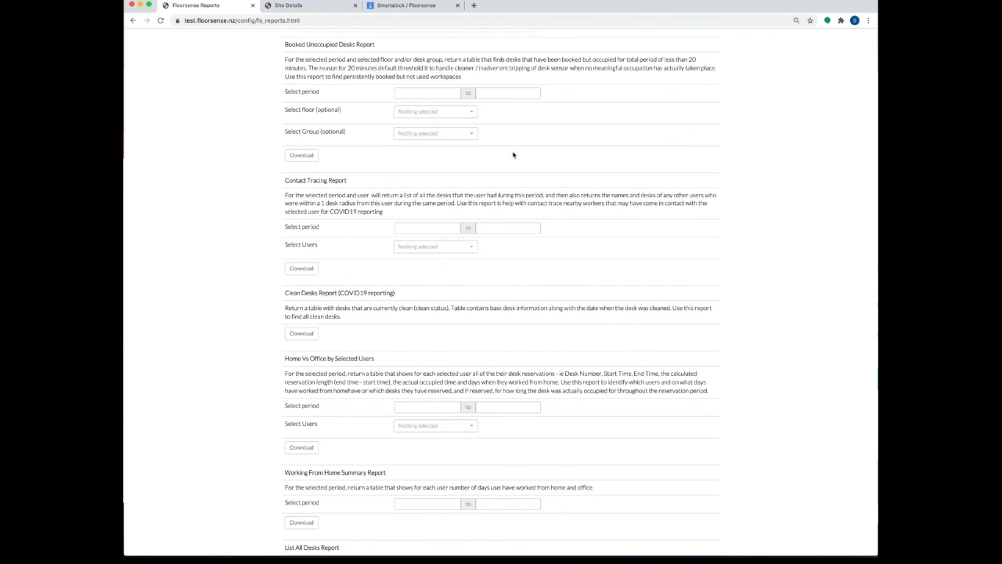
scroll(512, 154, down, 1)
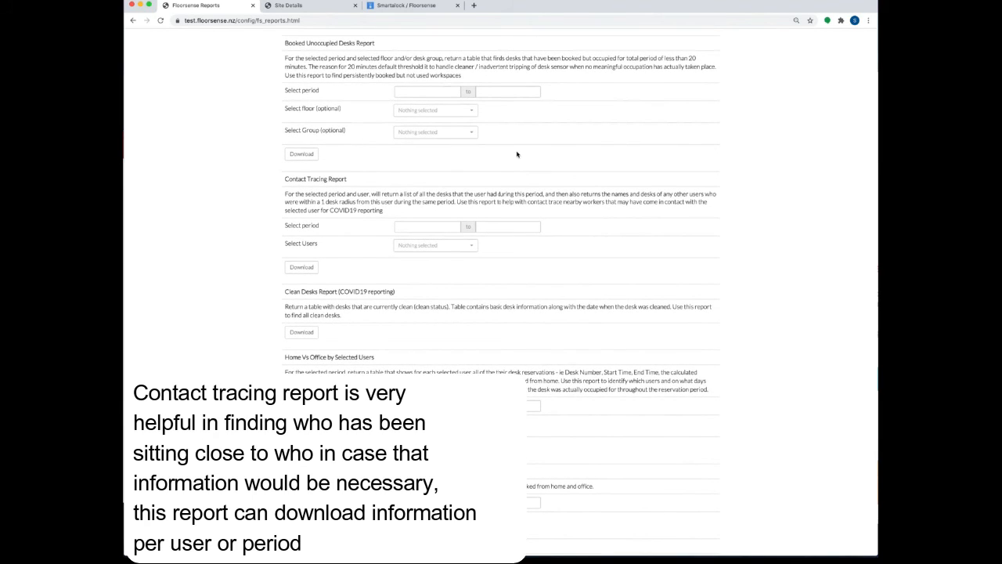
scroll(516, 154, down, 5)
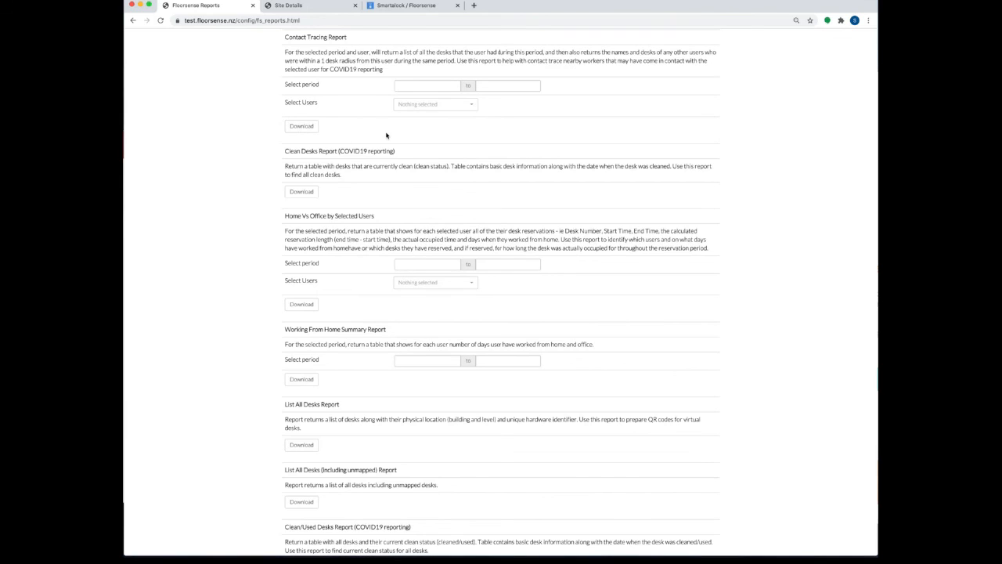
Step: Search for and tick the single user to contact trace in Select Users
click(422, 105)
text(simo)
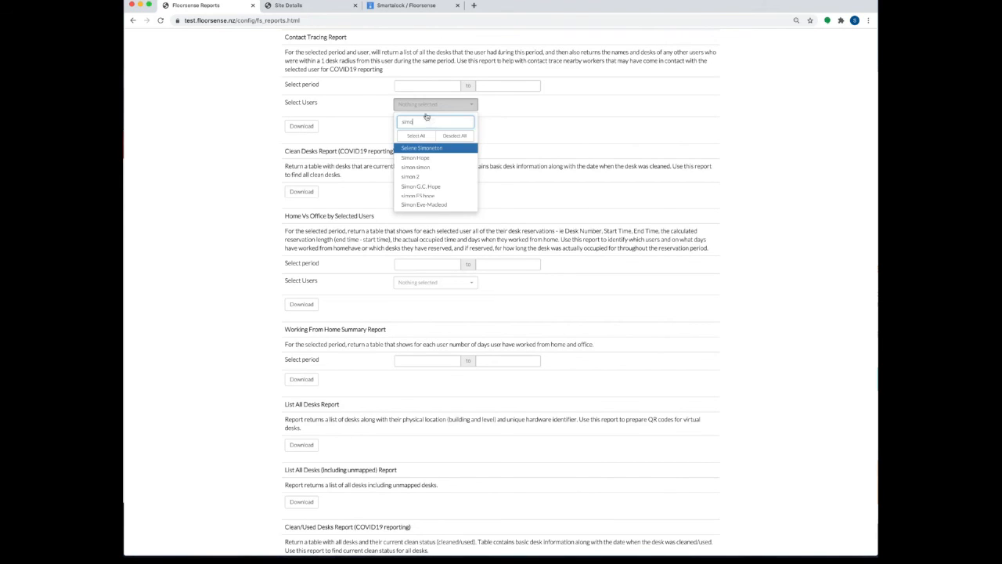
click(430, 158)
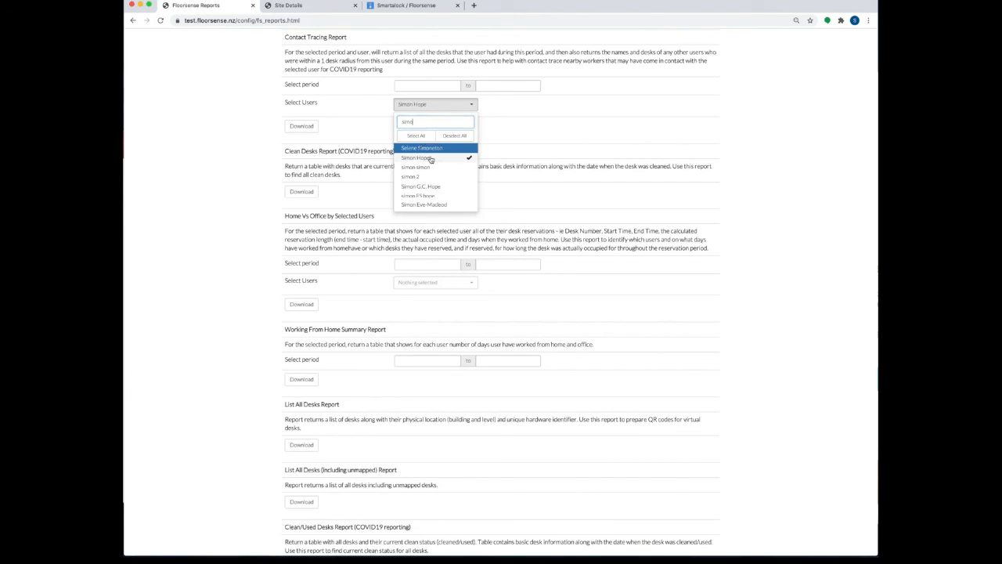
Step: Set the report period from 2021-03-01 to 2021-03-02
click(443, 87)
click(413, 118)
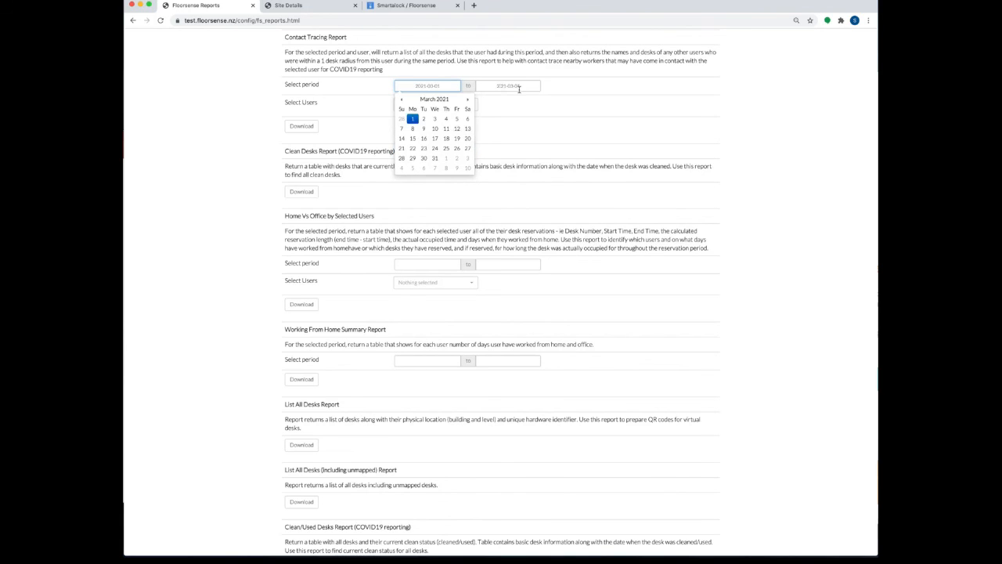
click(523, 86)
click(503, 118)
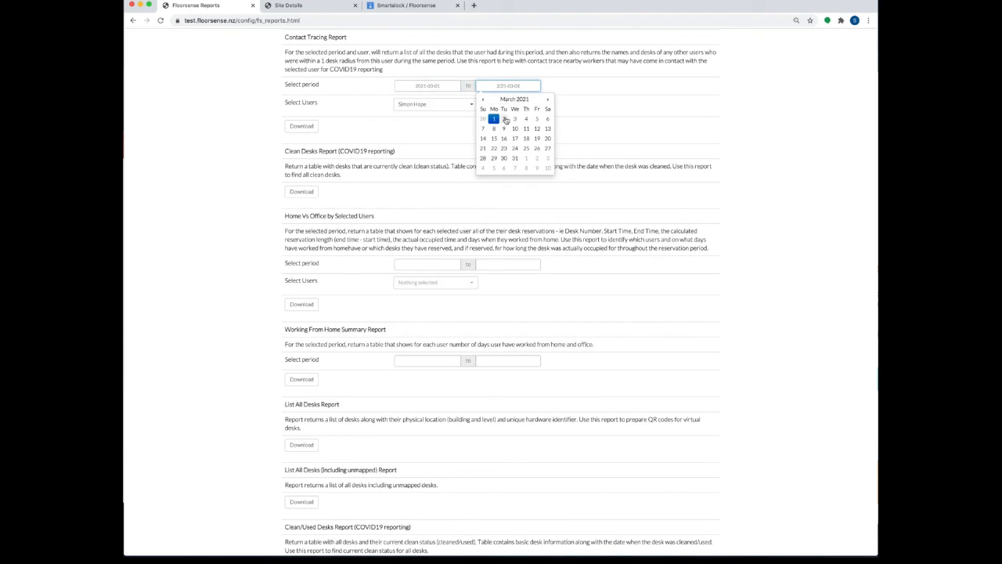
click(594, 124)
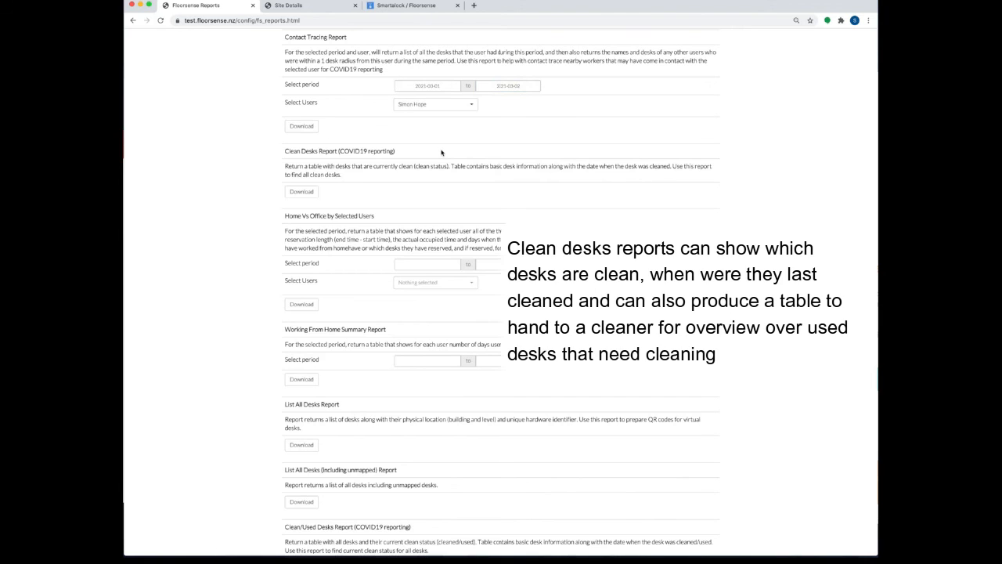
scroll(441, 149, down, 3)
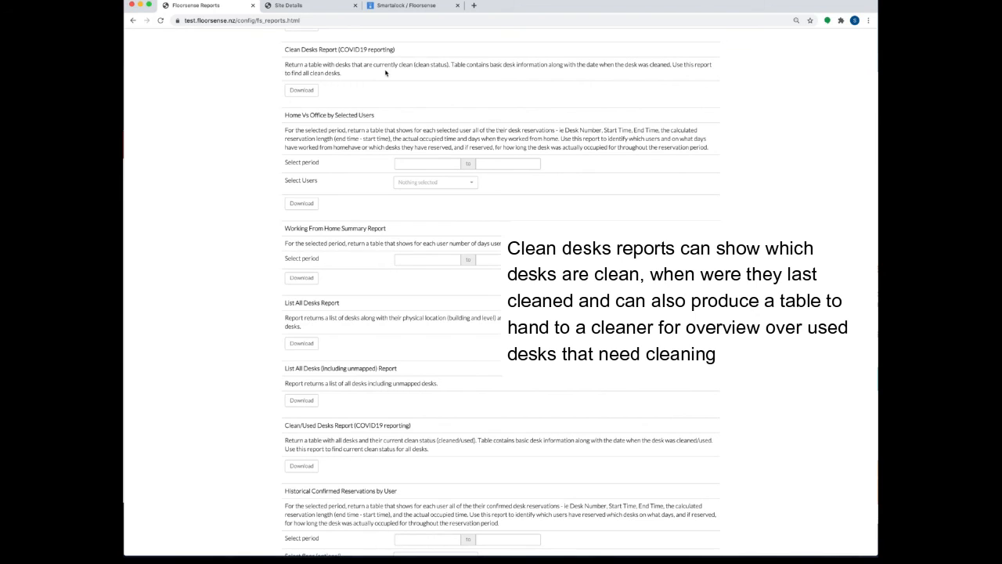
scroll(387, 90, down, 2)
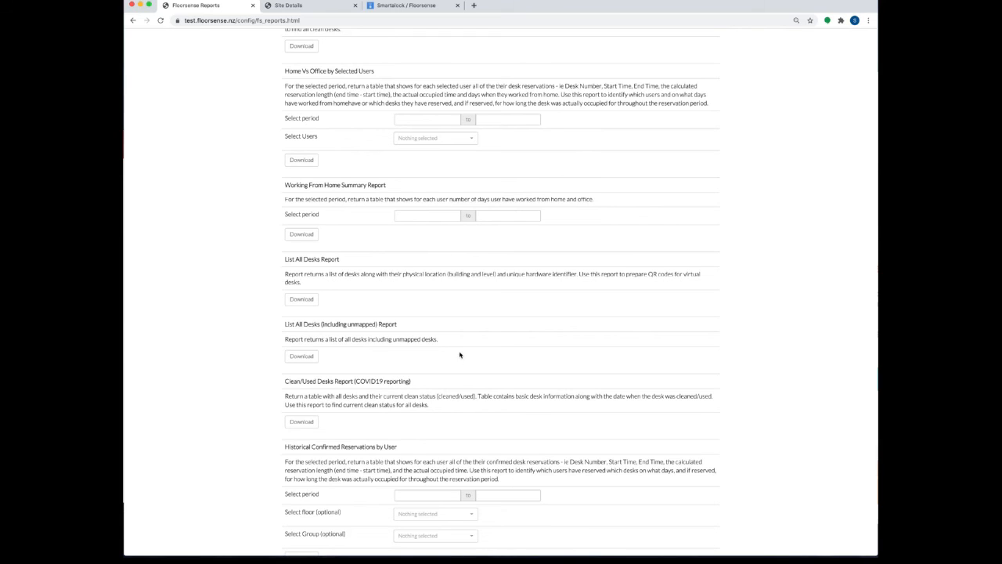
scroll(459, 353, up, 1)
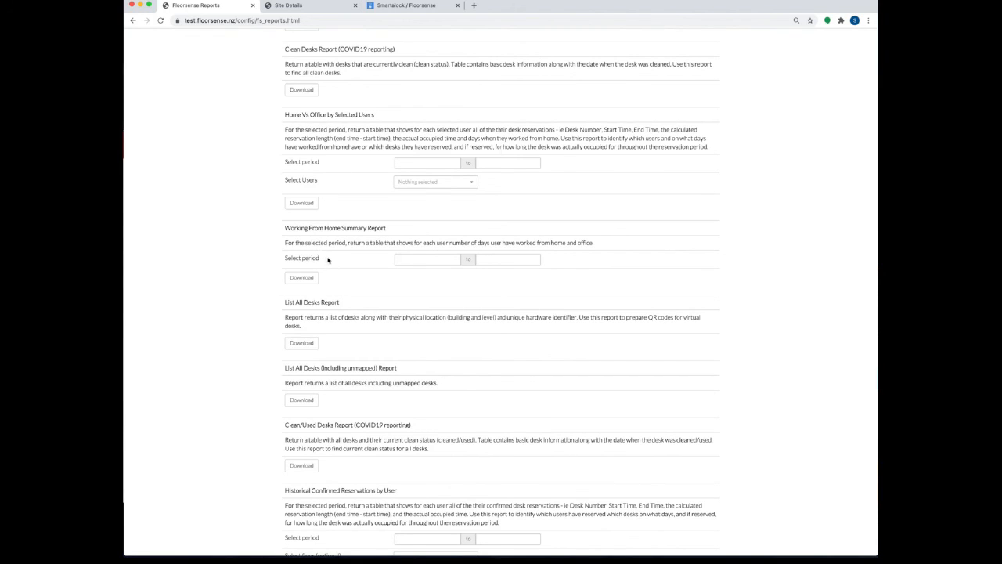
scroll(338, 261, down, 5)
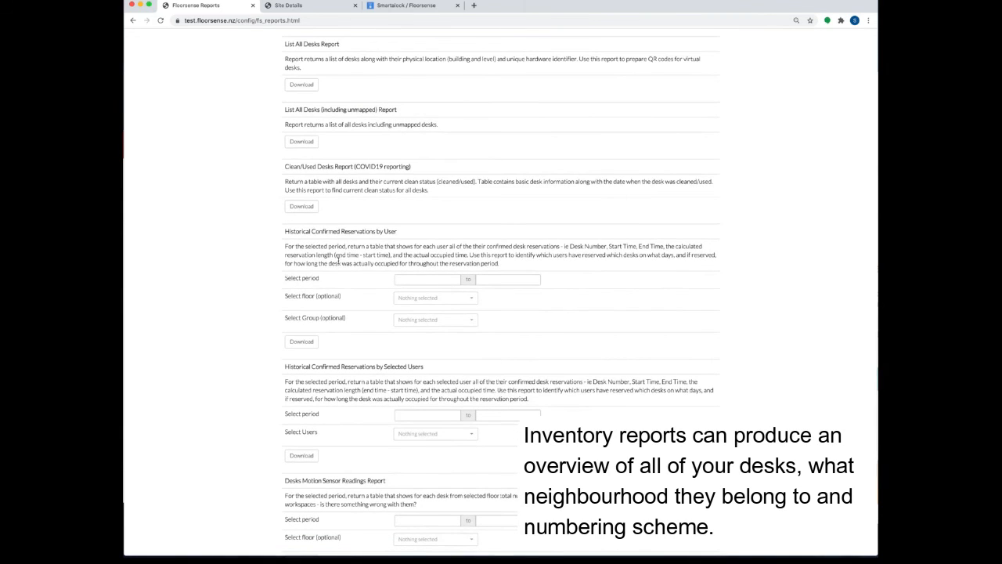
scroll(338, 261, down, 1)
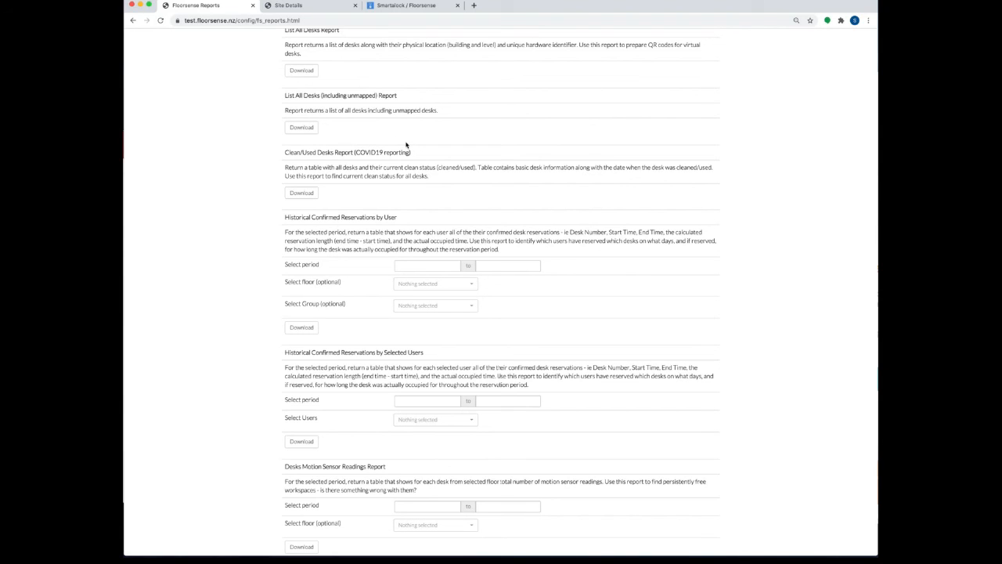
scroll(406, 145, down, 5)
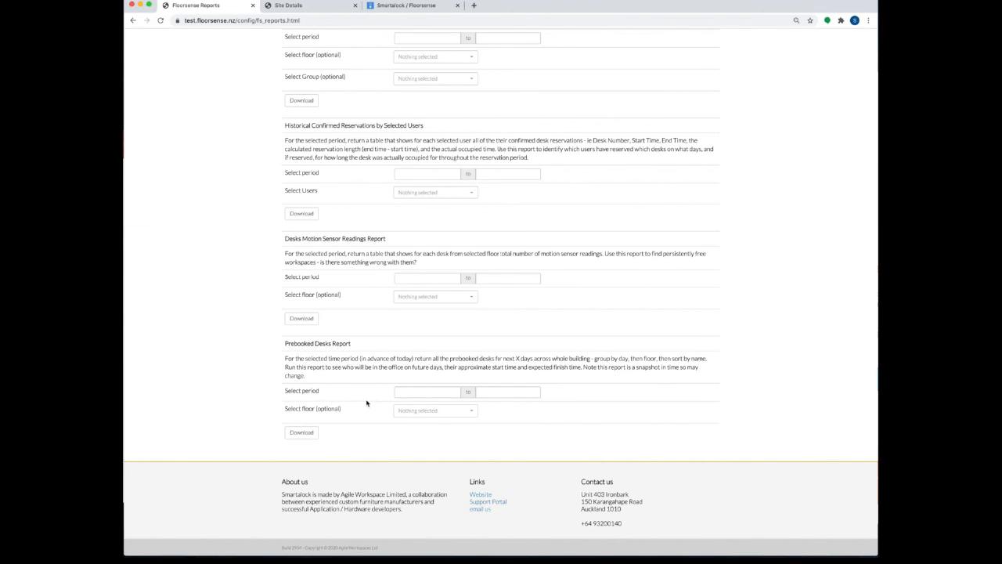
scroll(653, 99, up, 10)
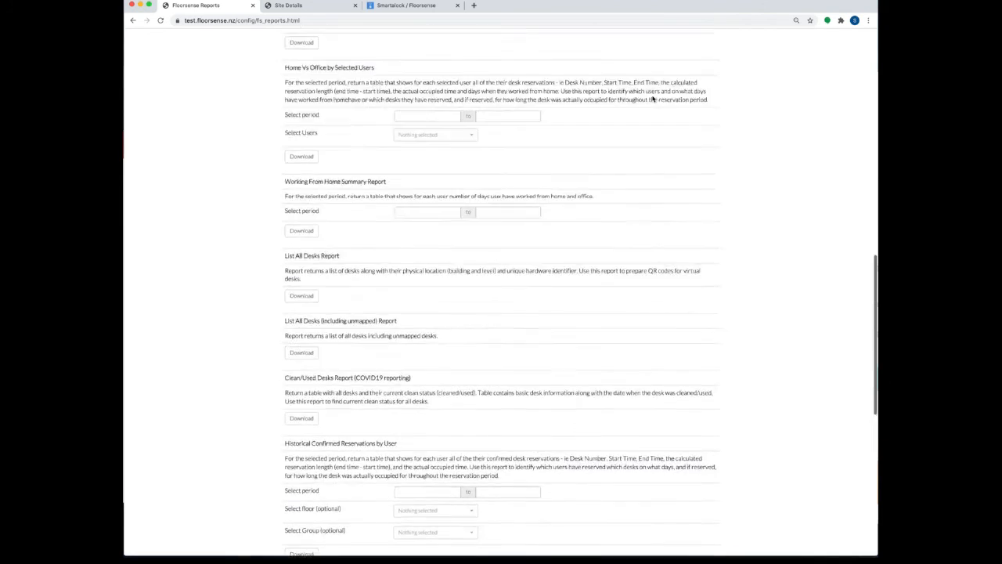
scroll(653, 99, up, 5)
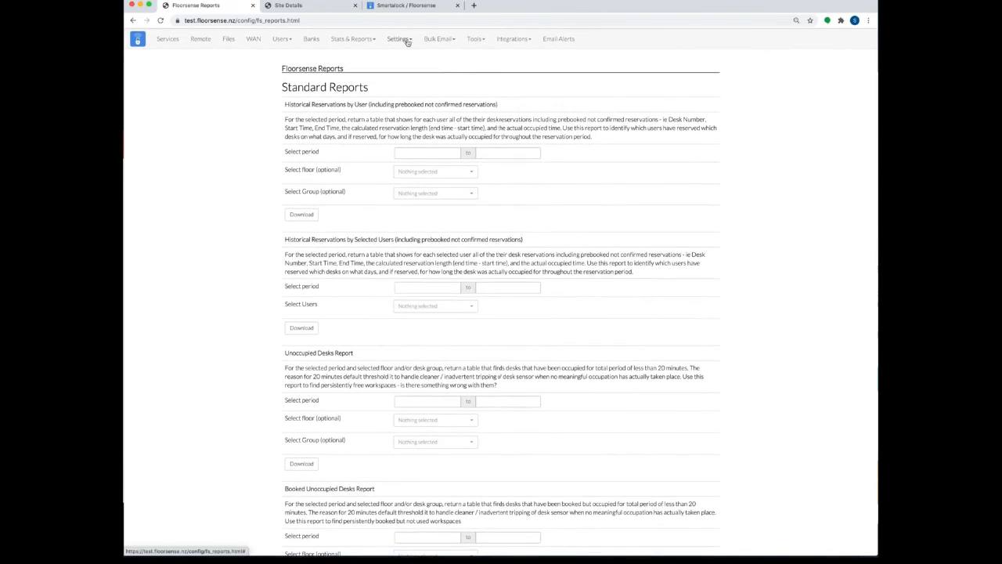
Step: Return to the Desks view showing the Village floor plan with its 118 desks
click(201, 39)
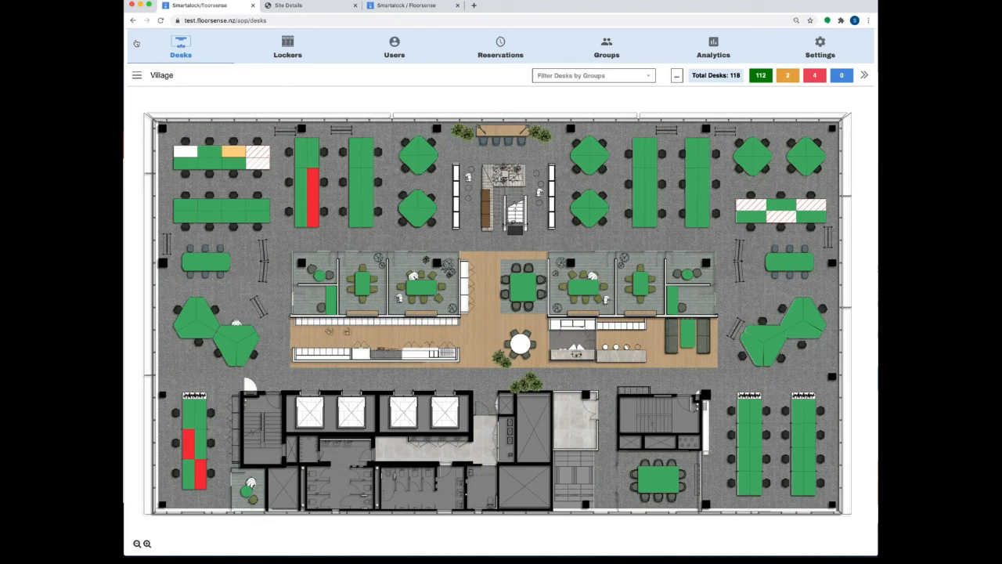
mouse_move(512, 5)
mouse_down()
mouse_move(550, 14)
mouse_move(514, 5)
mouse_up()
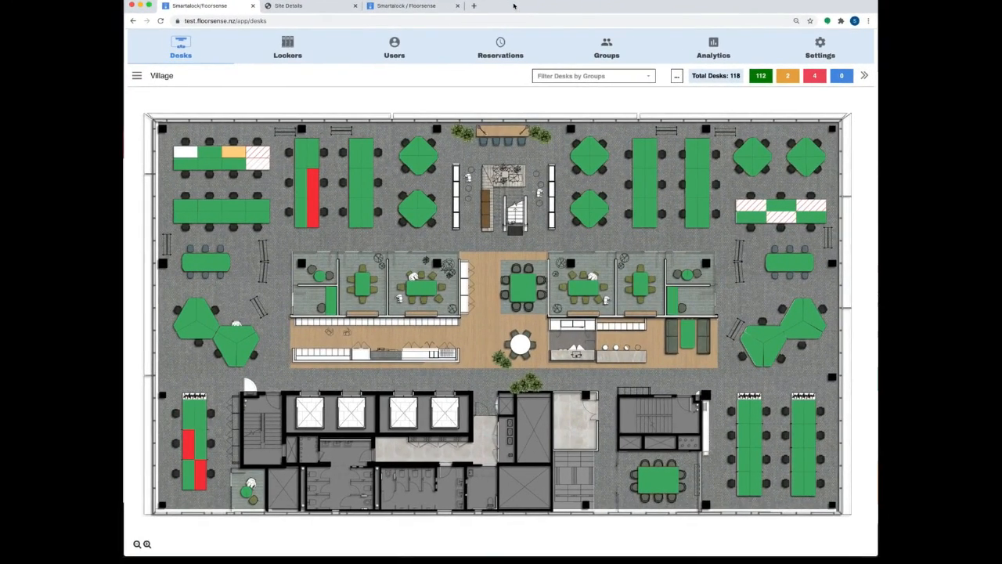